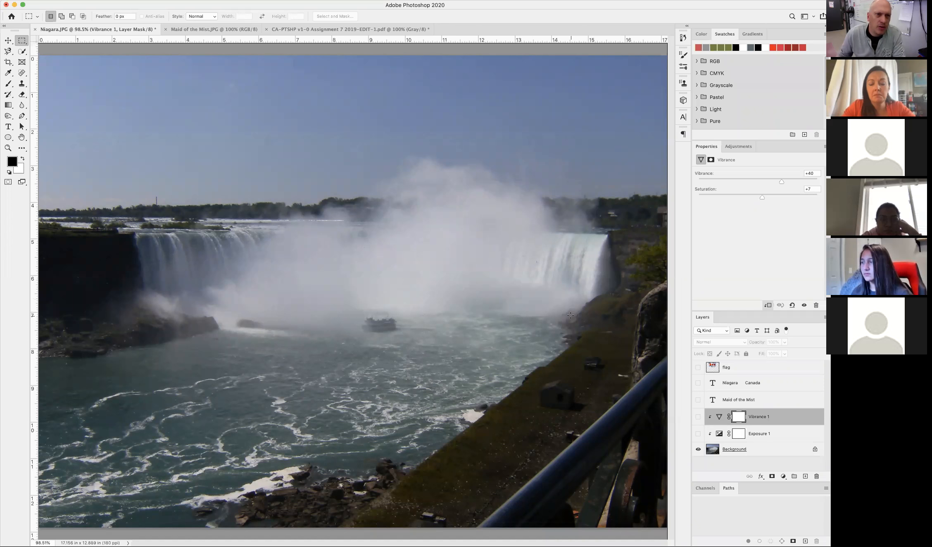
Read instruction 3 of the assignment about positioning the boat with the Vanishing Point grid, and view both source images.
left_click(332, 29)
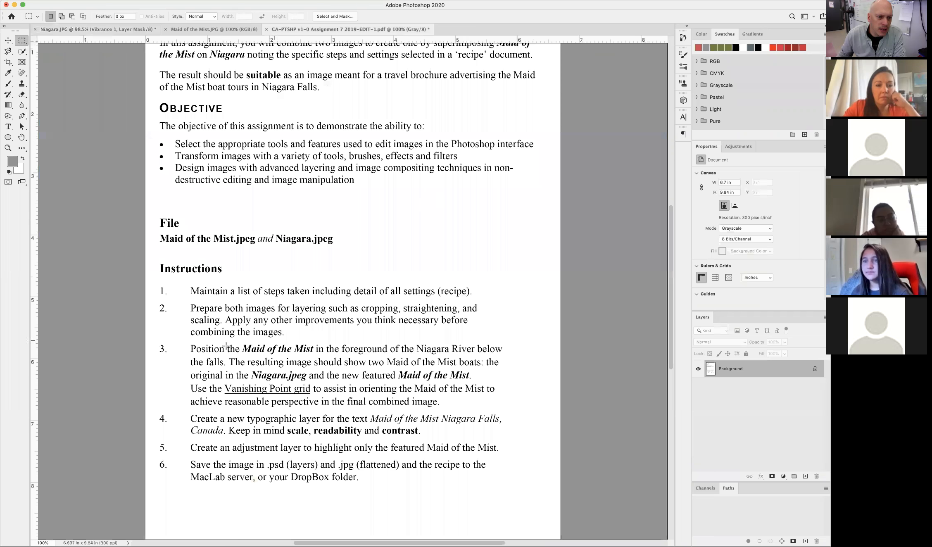
left_click_drag(183, 340, 501, 404)
left_click(450, 351)
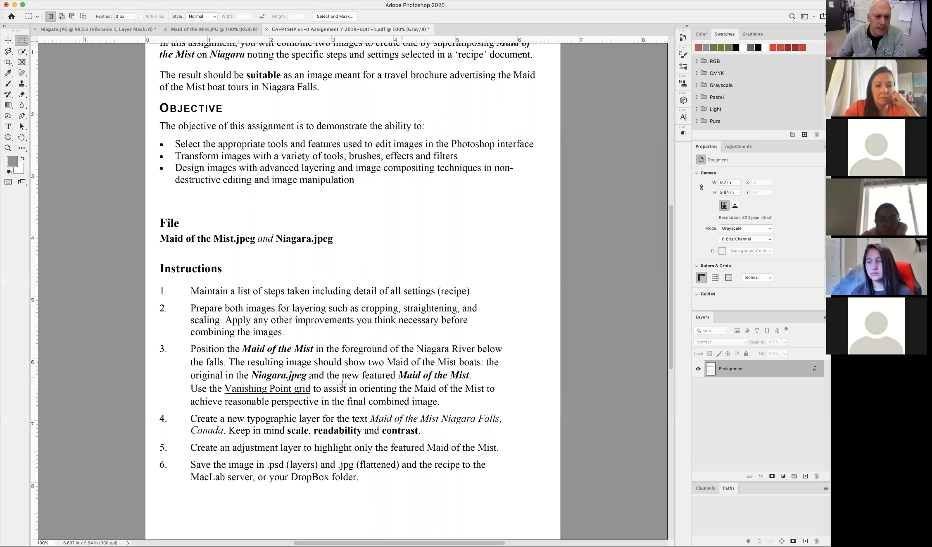
left_click_drag(184, 378, 498, 410)
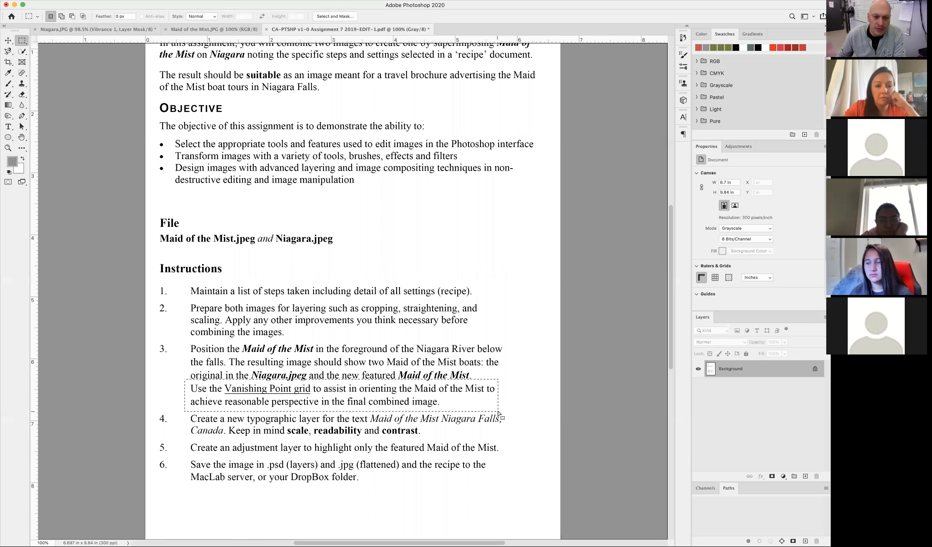
left_click(504, 368)
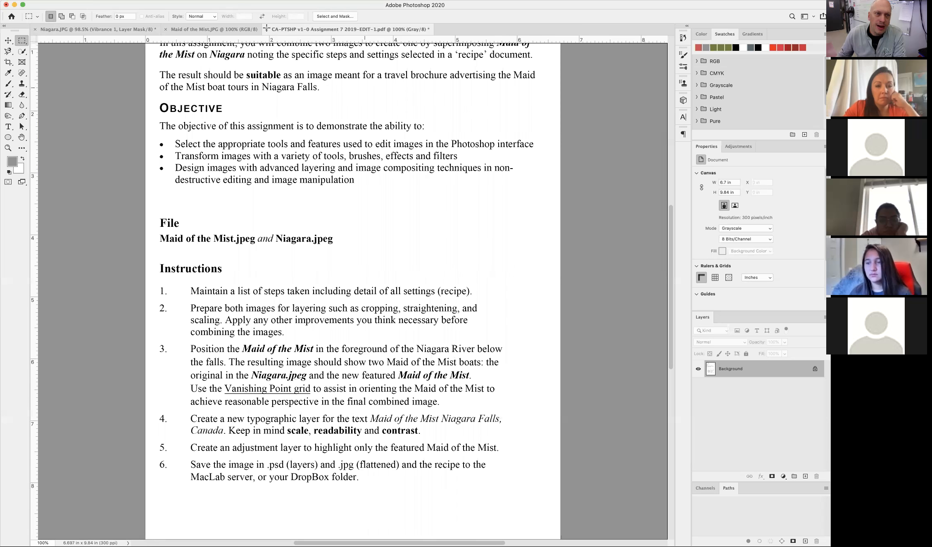
left_click(201, 30)
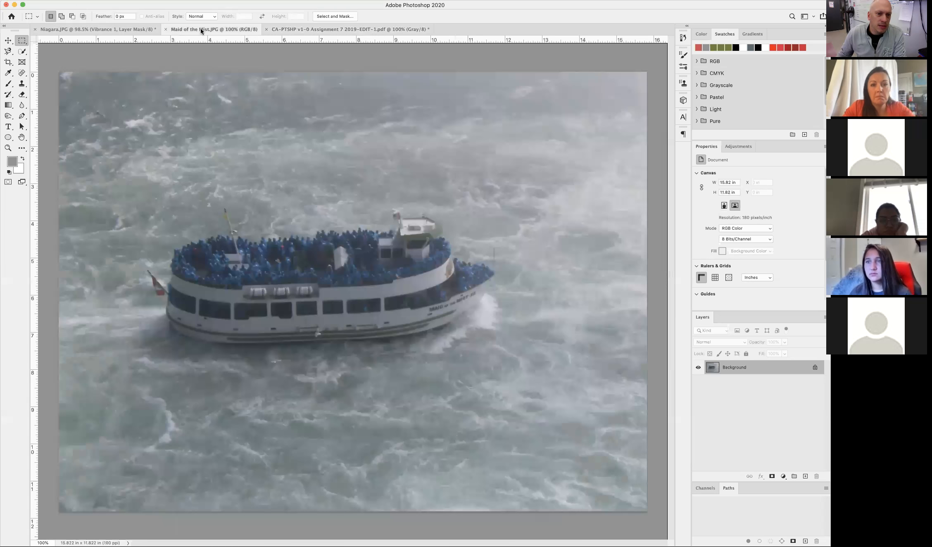
left_click(124, 30)
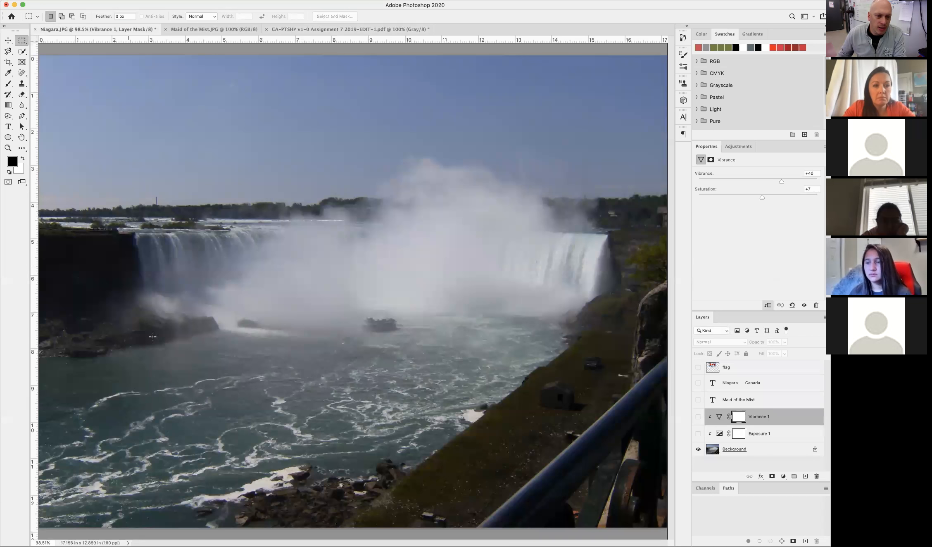
Bring the Maid of the Mist boat photo into the Niagara document as a new layer and center it over the falls.
left_click(199, 30)
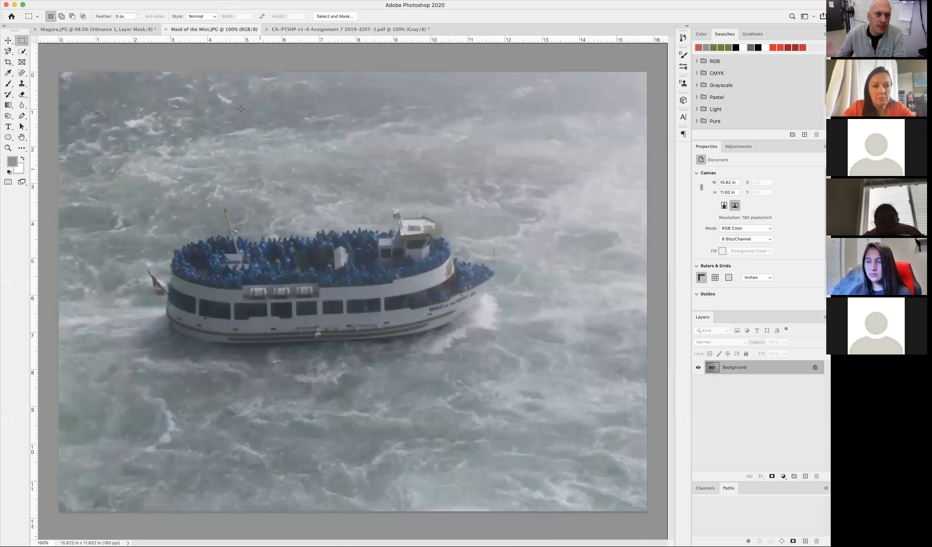
left_click(8, 41)
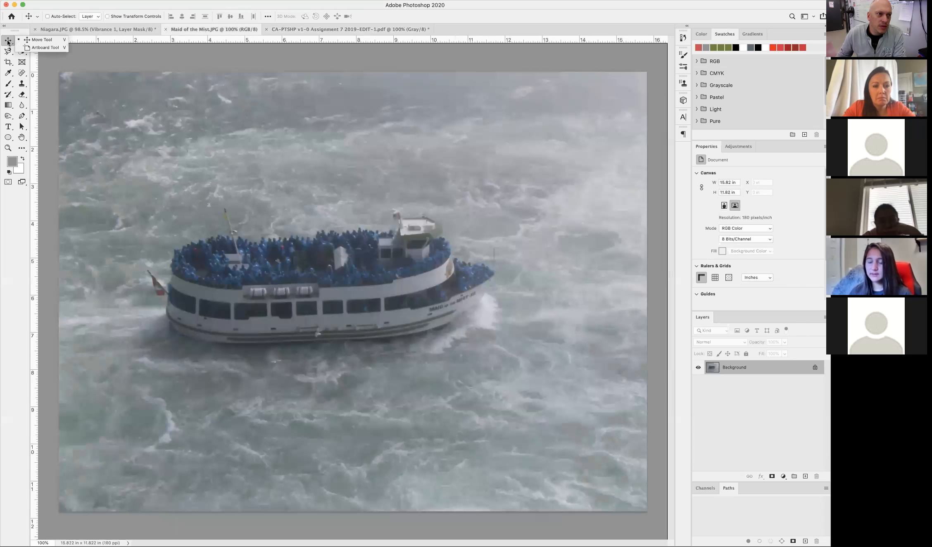
left_click(37, 41)
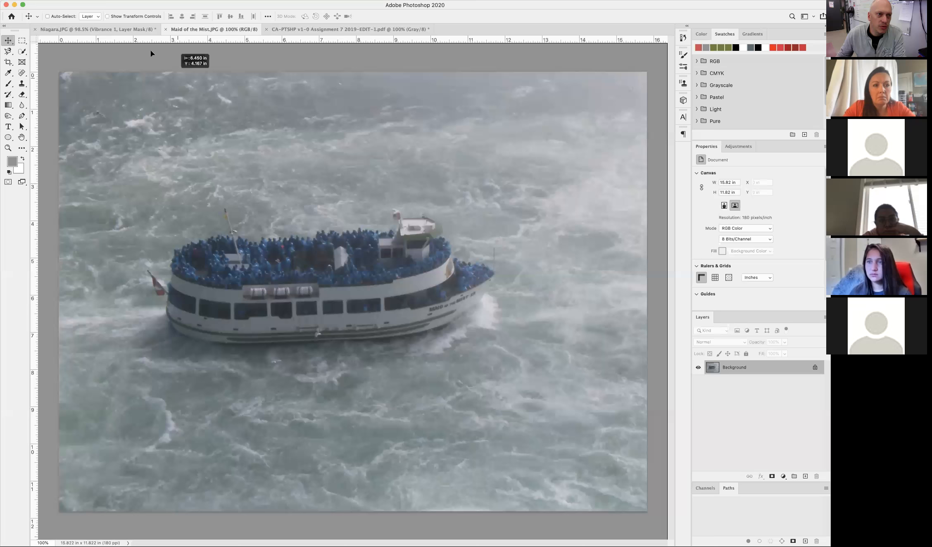
left_click(118, 31)
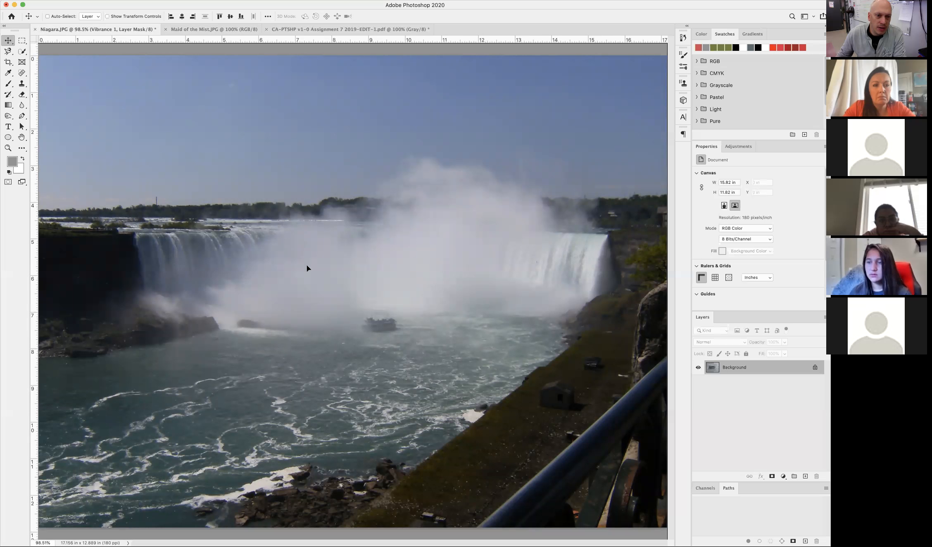
key("super+v")
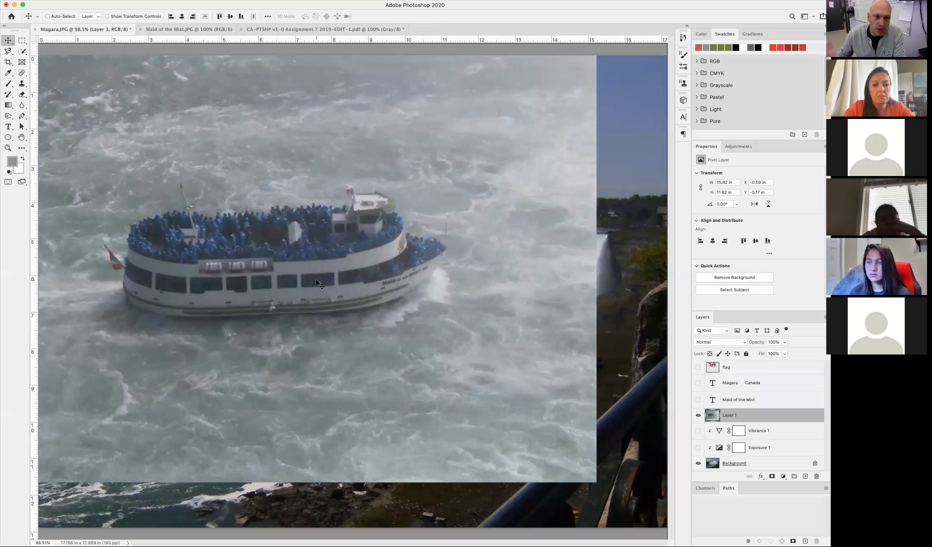
left_click_drag(317, 282, 353, 303)
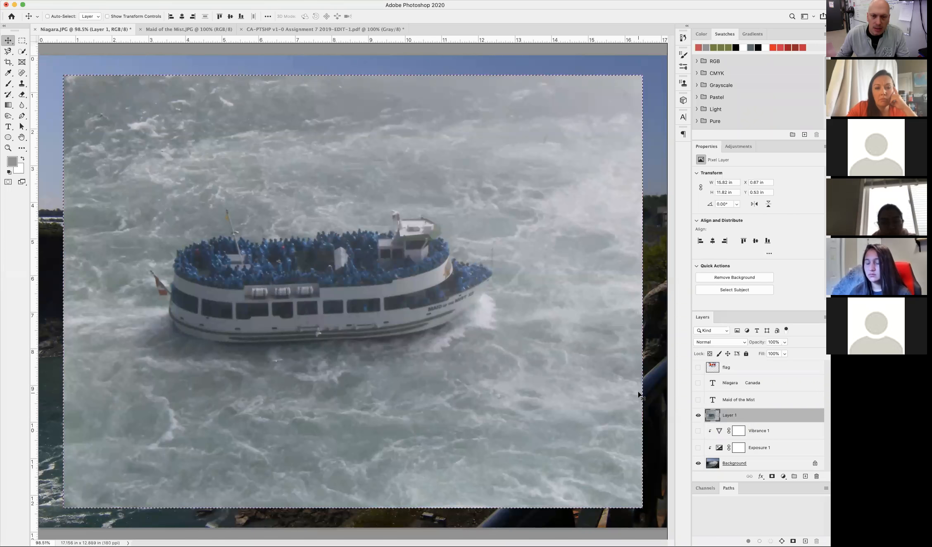
Deselect the boat photo's outline and hide its layer.
left_click(22, 40)
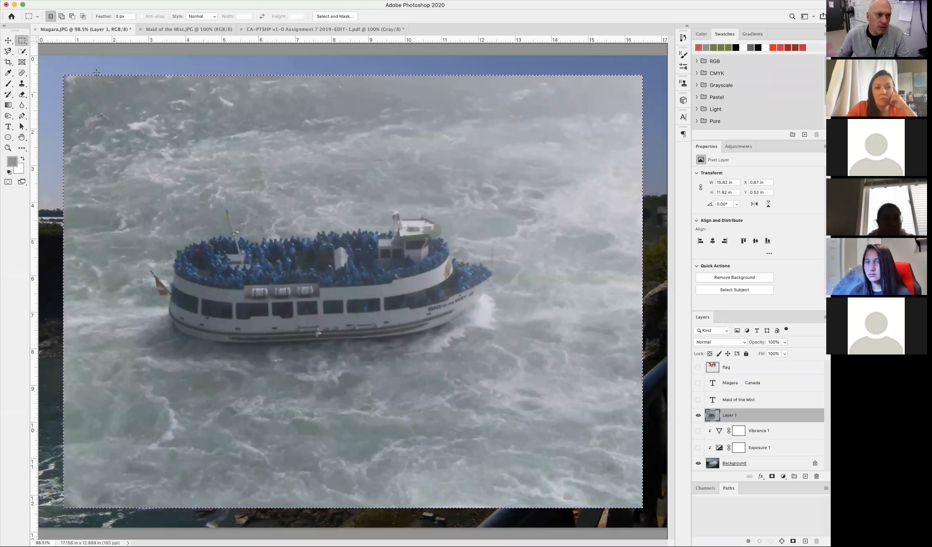
left_click(112, 66)
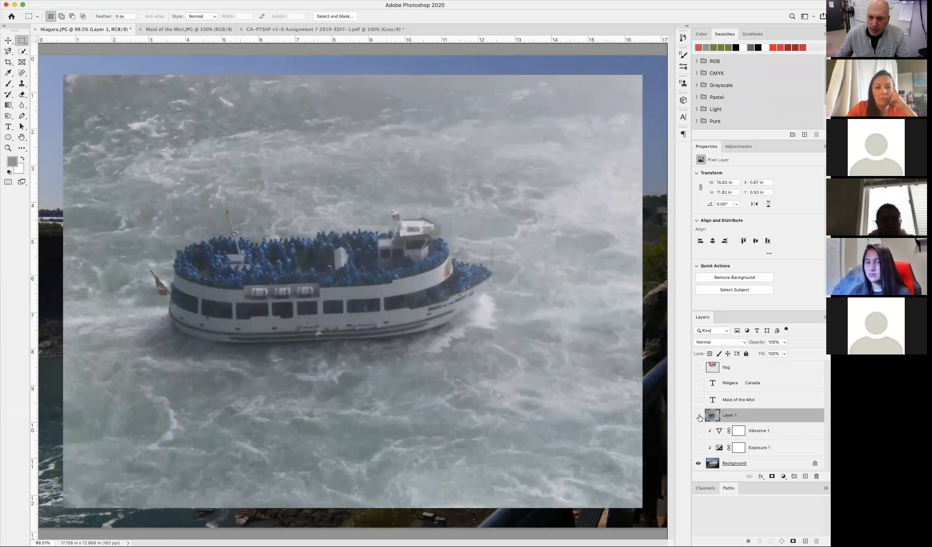
left_click(698, 415)
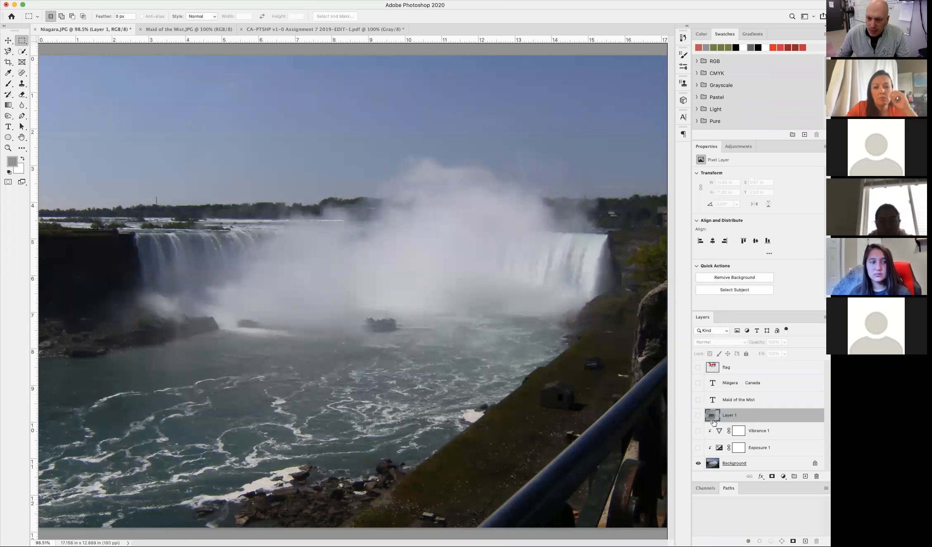
Add a new empty layer above the boat layer and name it "vanishing point".
left_click(805, 476)
double_click(729, 416)
type("Va")
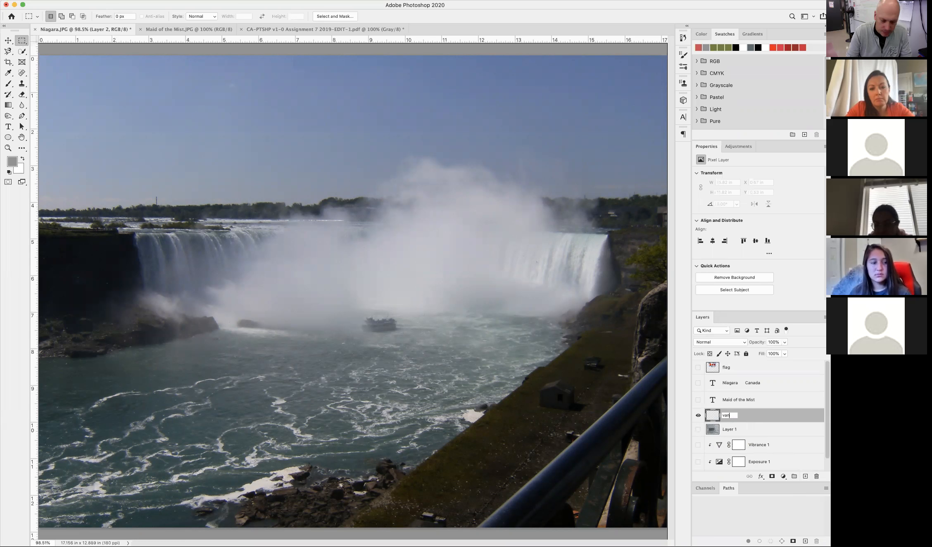
type("nioshing point")
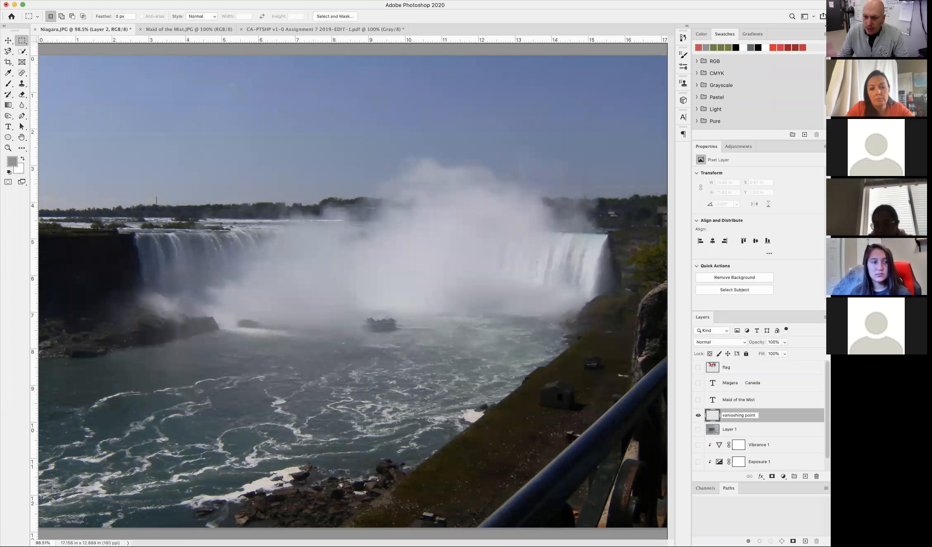
double_click(726, 413)
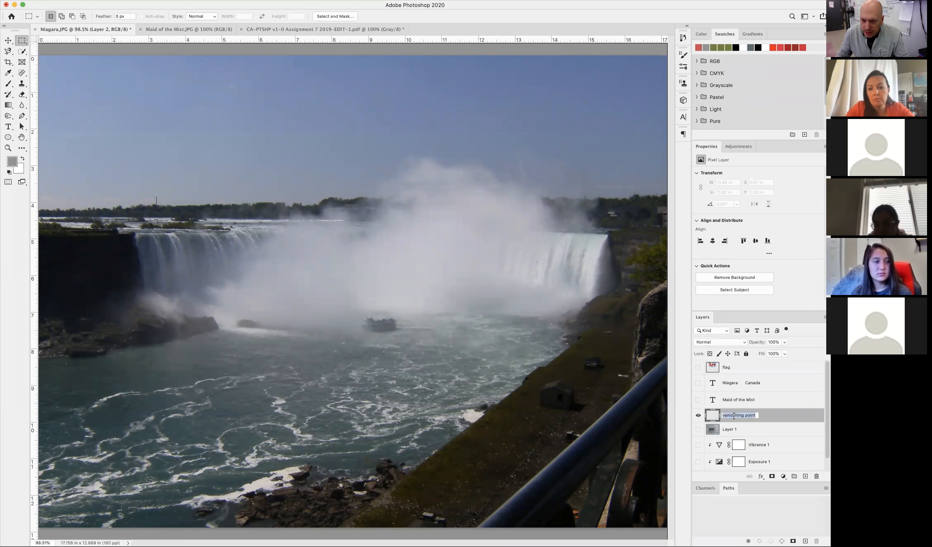
type("vanishing point")
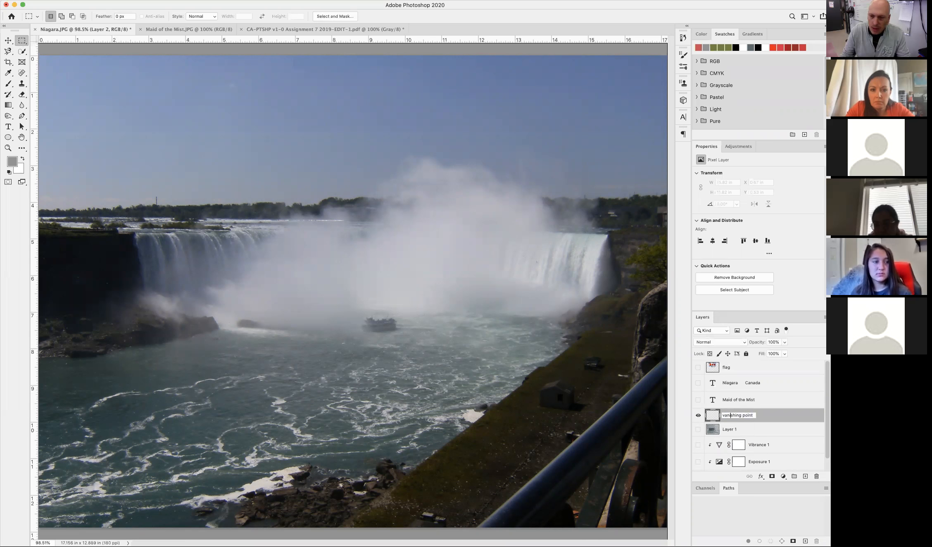
key("Return")
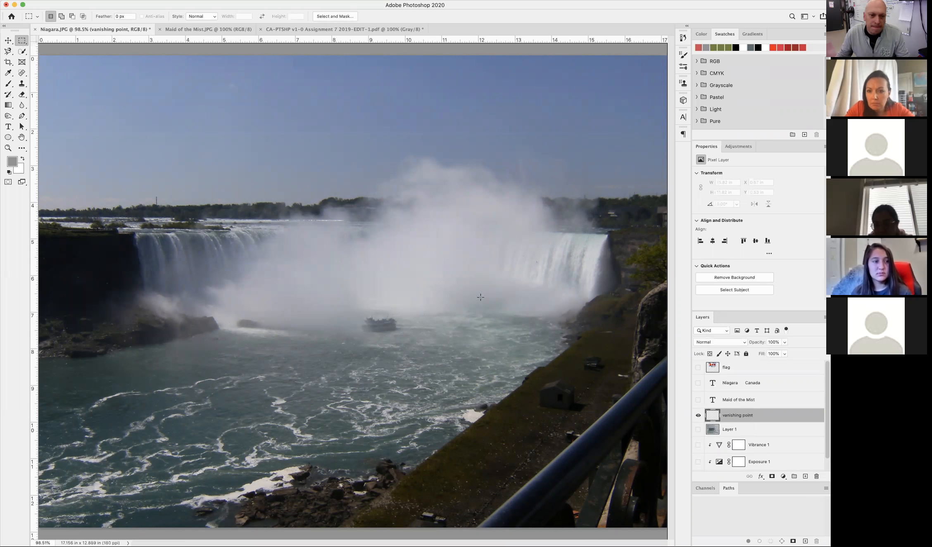
Try to define a four-corner perspective plane over the falls and river in the Vanishing Point filter.
left_click(161, 0)
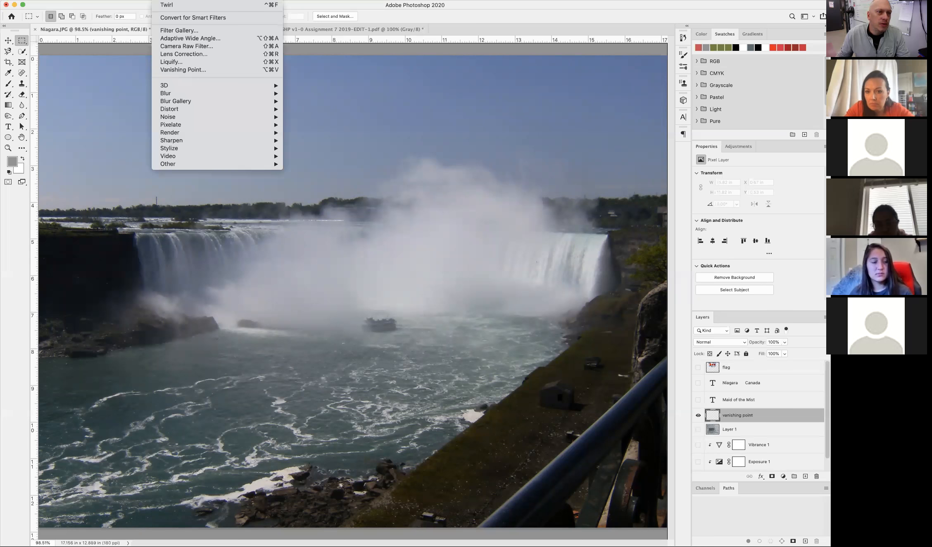
left_click(175, 70)
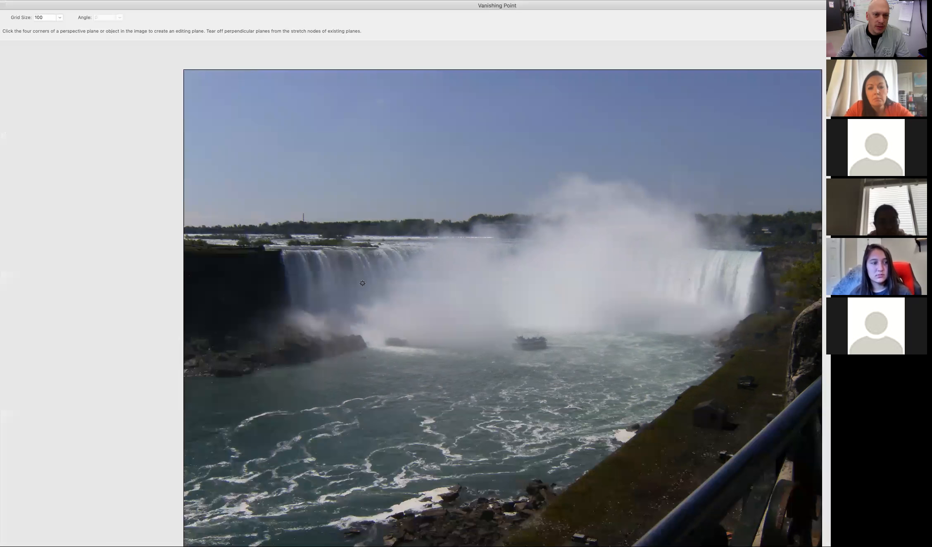
left_click(283, 258)
left_click(280, 545)
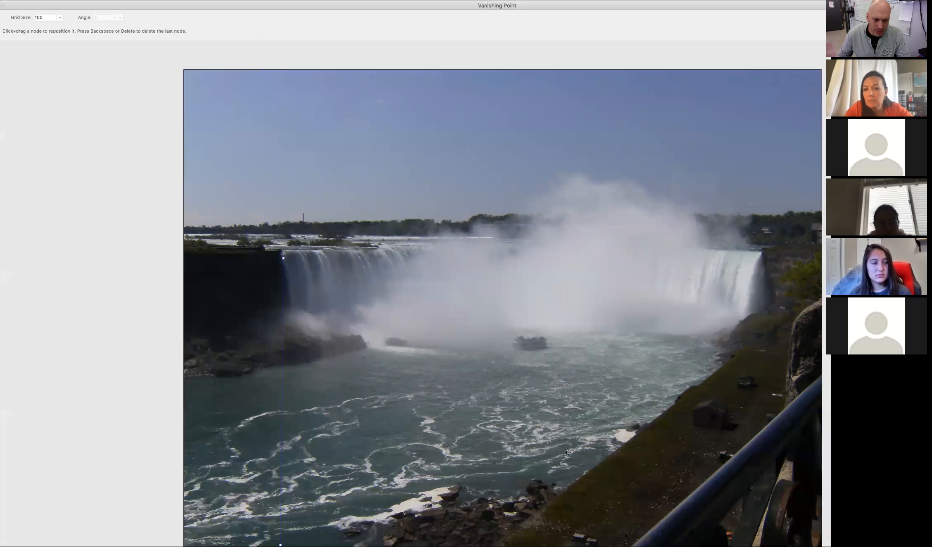
left_click(633, 441)
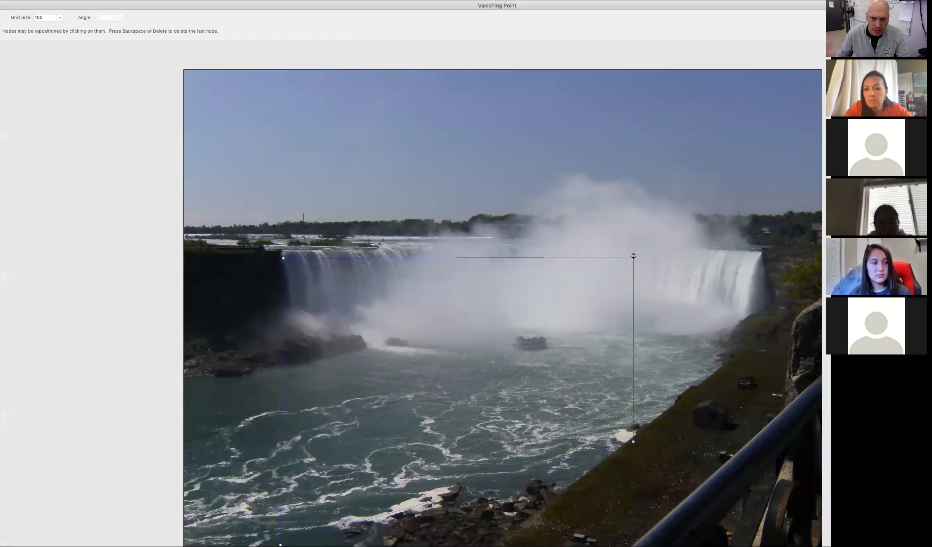
left_click(634, 256)
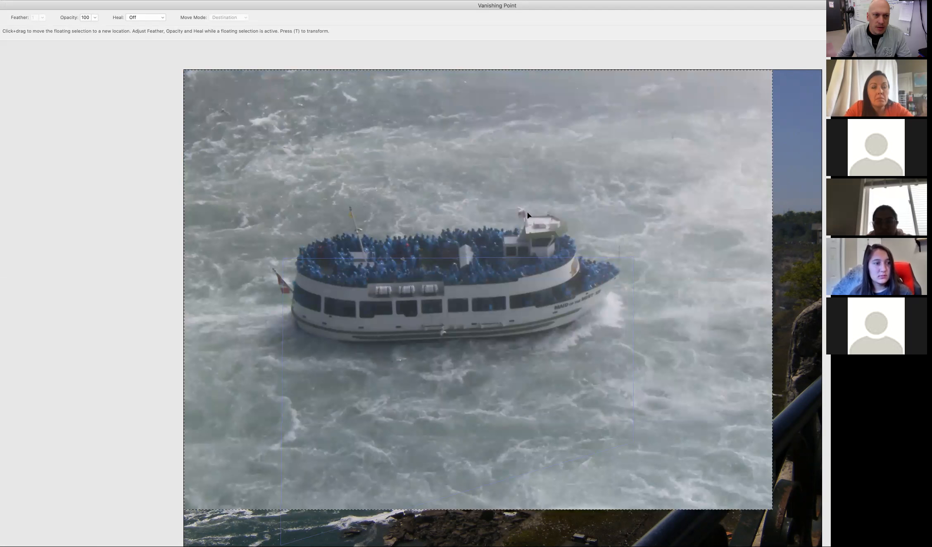
Try to fit the pasted boat photo to the perspective plane, and leave the Vanishing Point filter without applying it.
key("v")
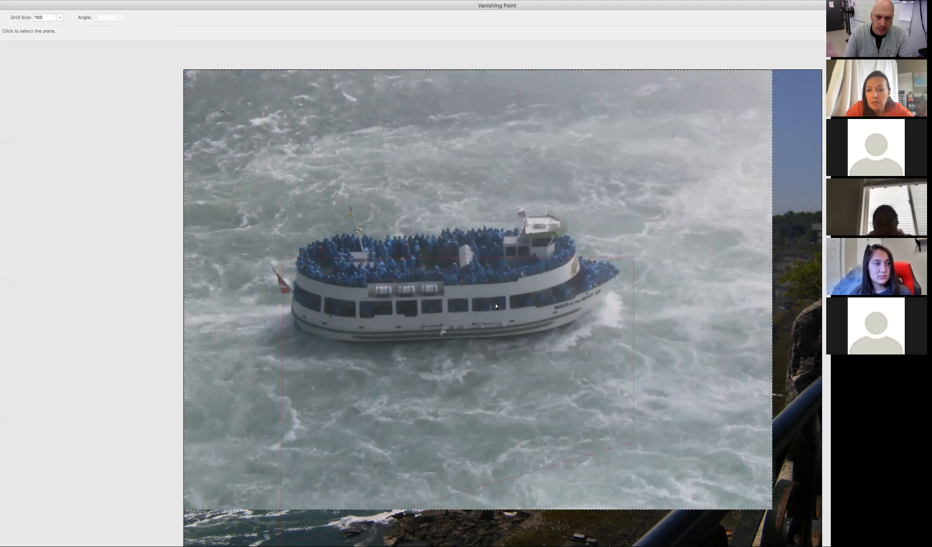
scroll(495, 306, "up", 2)
scroll(496, 306, "down", 2)
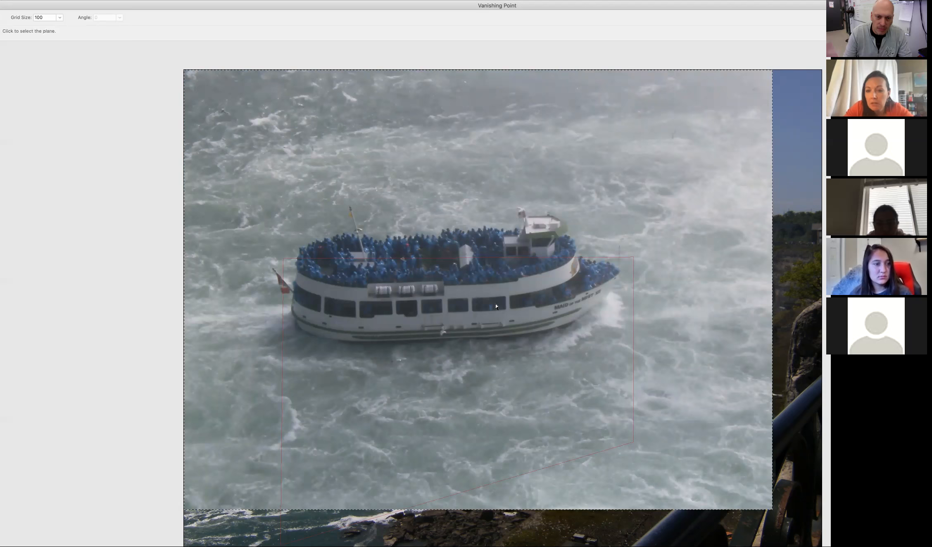
scroll(495, 302, "down", 1)
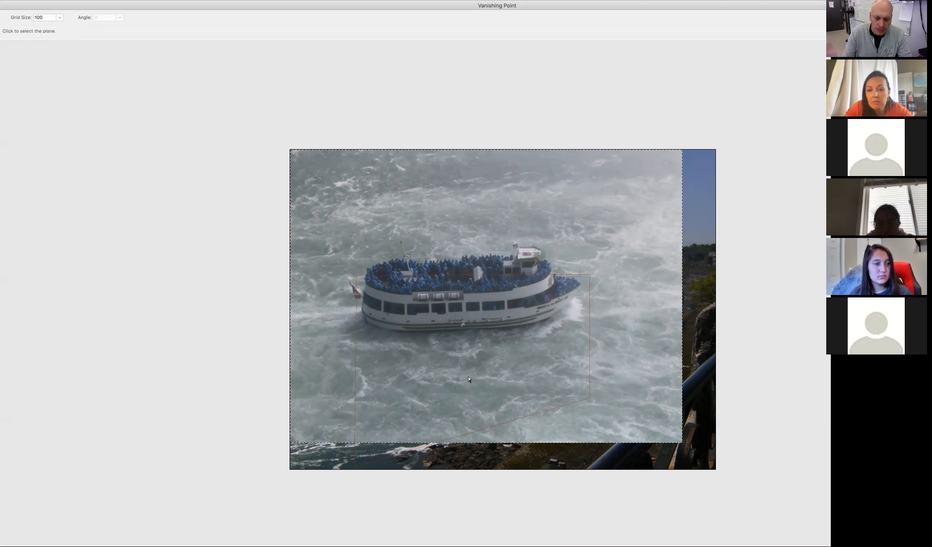
scroll(469, 379, "down", 1)
scroll(469, 379, "up", 1)
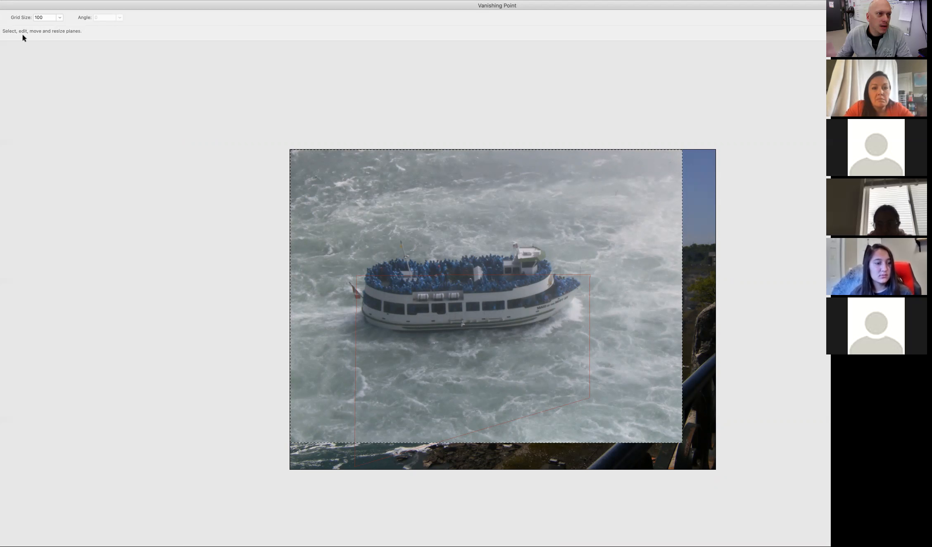
key("c")
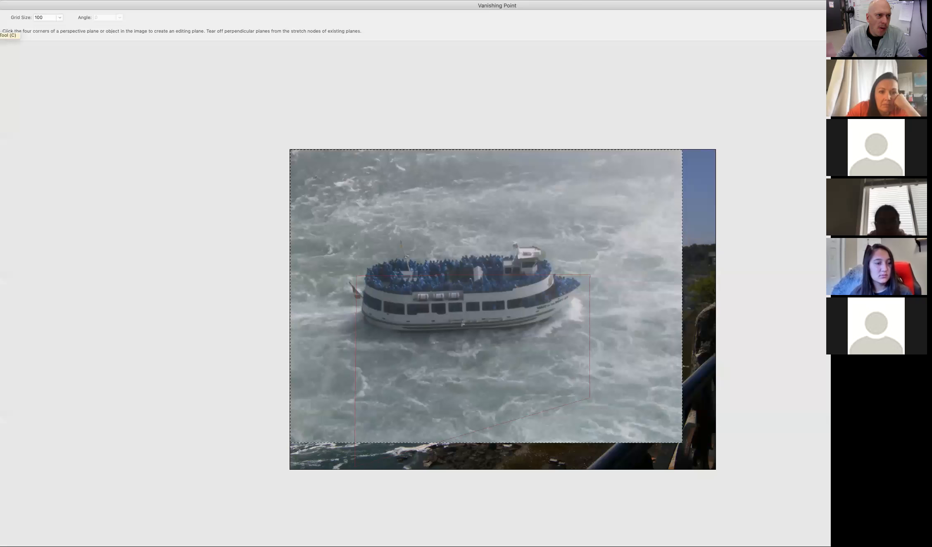
mouse_move(511, 357)
left_mouse_down()
mouse_move(510, 370)
mouse_move(520, 366)
mouse_move(510, 363)
left_mouse_up()
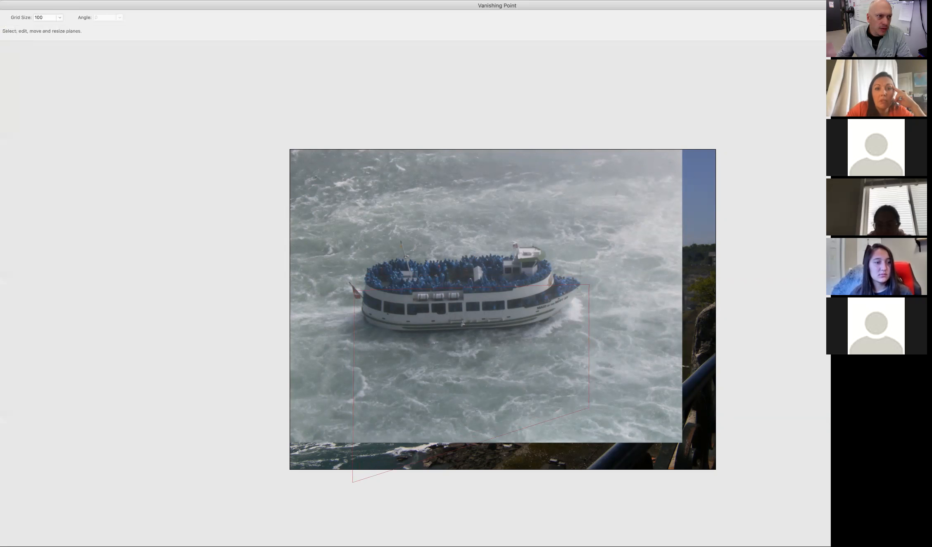
key("m")
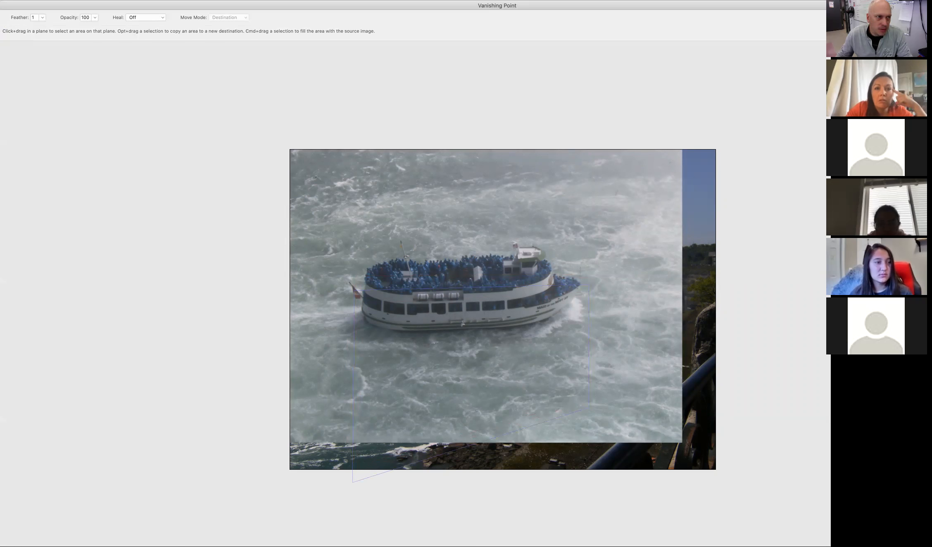
key("super+minus")
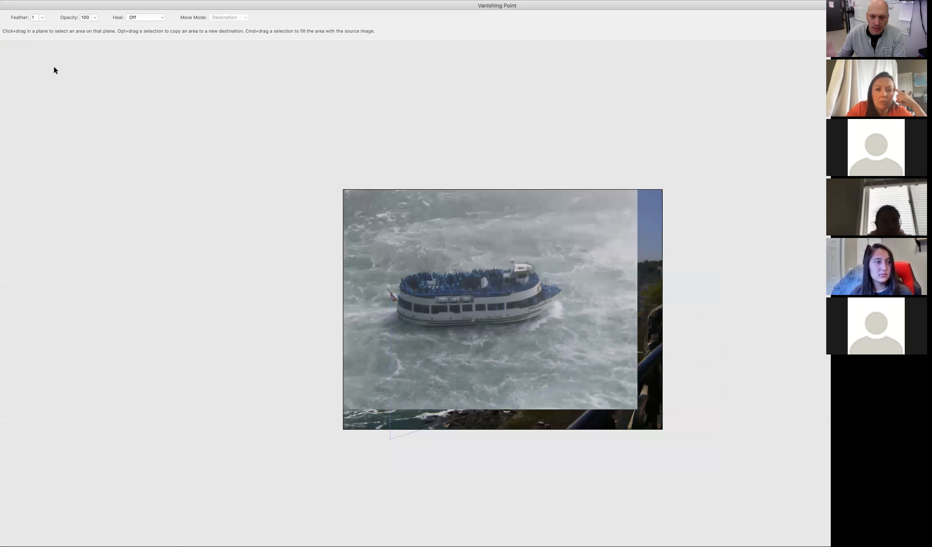
key("super+plus")
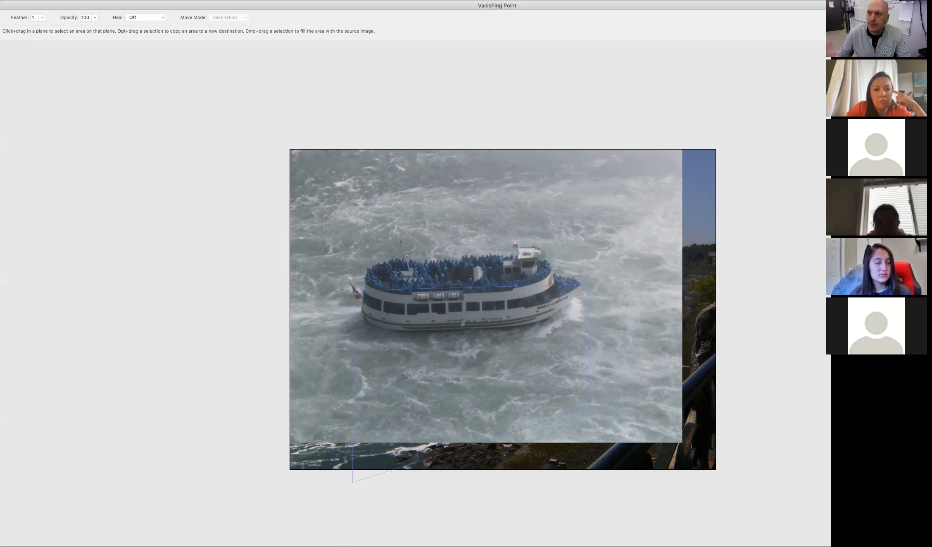
key("Escape")
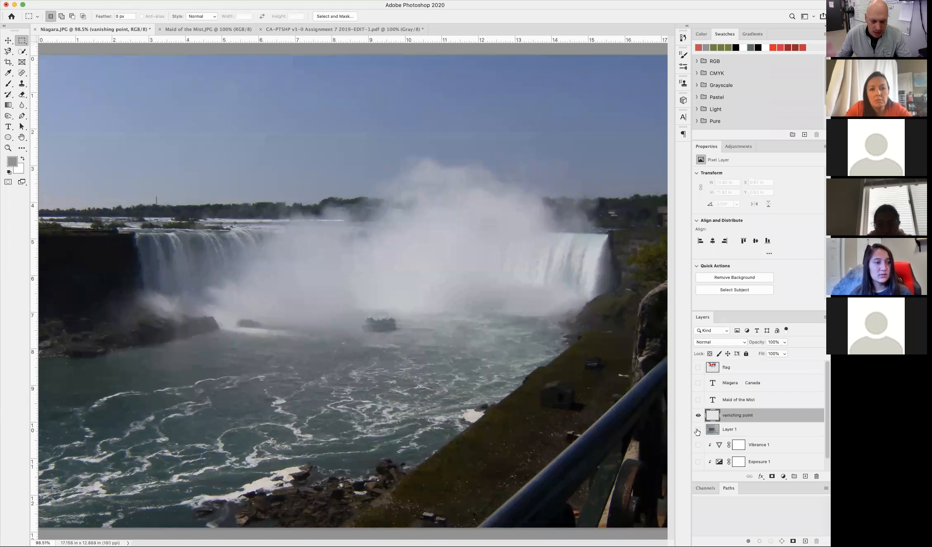
Show the boat photo's layer, hide the vanishing point layer, and scale the boat photo down to about 41%.
left_click(698, 429)
left_click(698, 416)
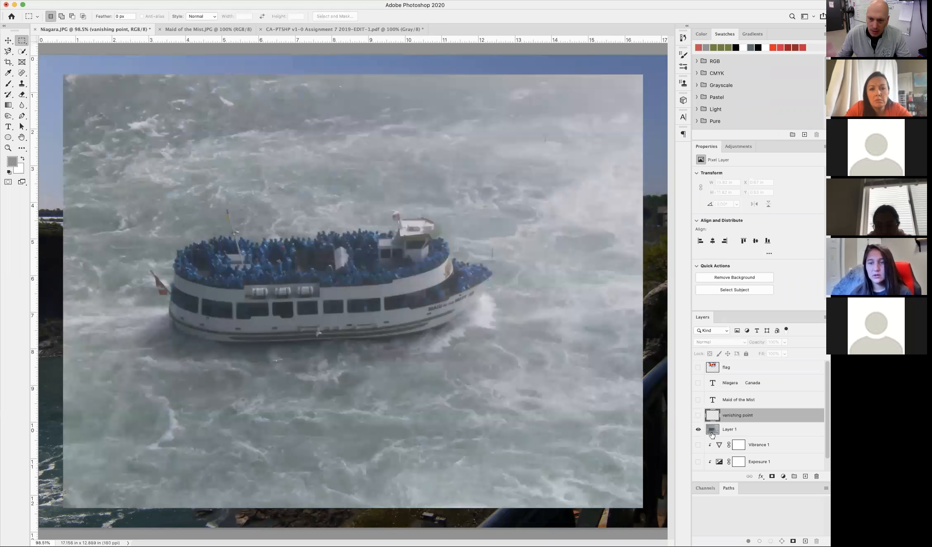
left_click(712, 430)
key("ctrl+t")
left_click_drag(643, 75, 286, 308)
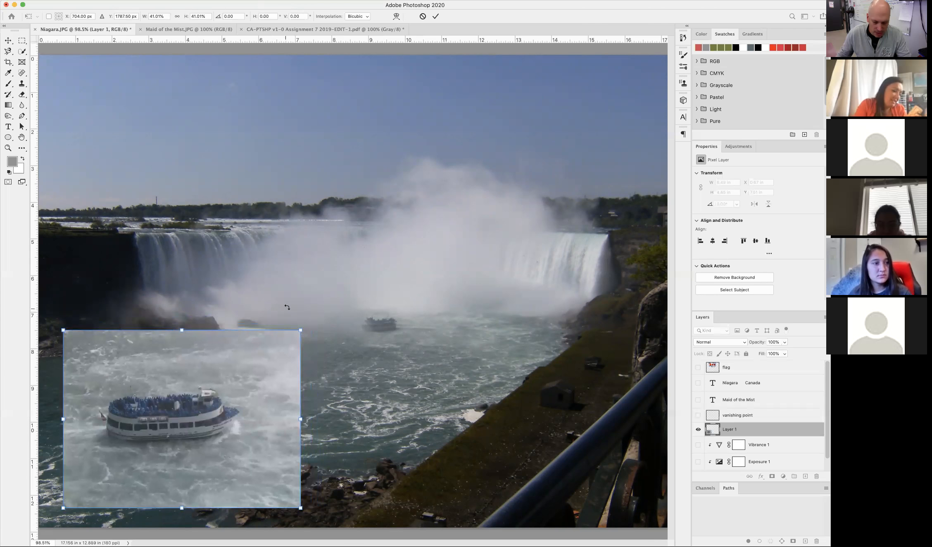
key("Return")
Copy the reduced boat photo, then hide its layer and make the vanishing point layer visible and active.
key("ctrl+a")
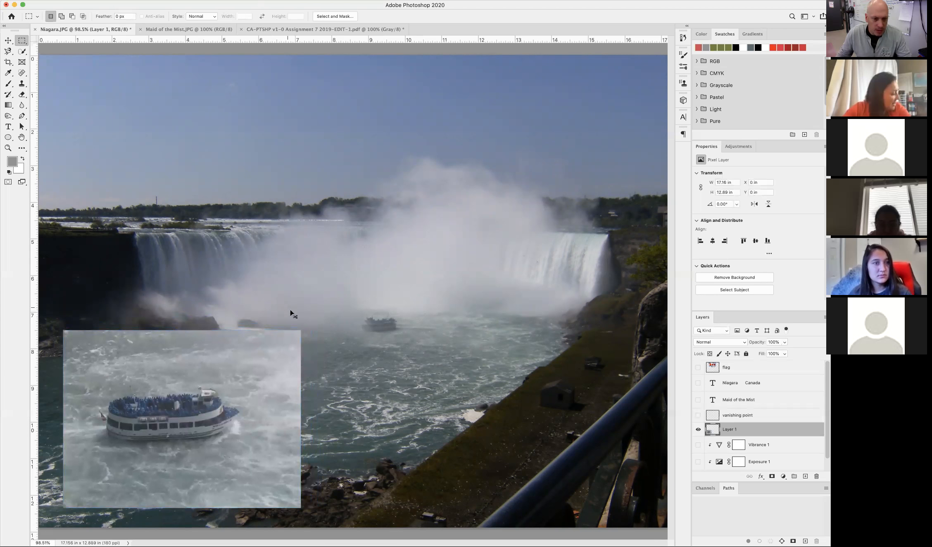
key("ctrl+d")
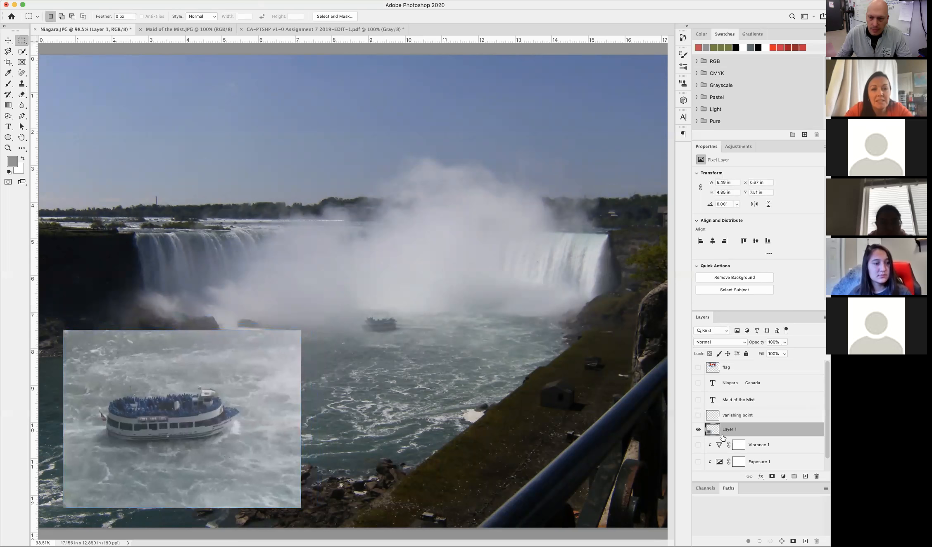
left_click(698, 429)
left_click(698, 415)
left_click(706, 416)
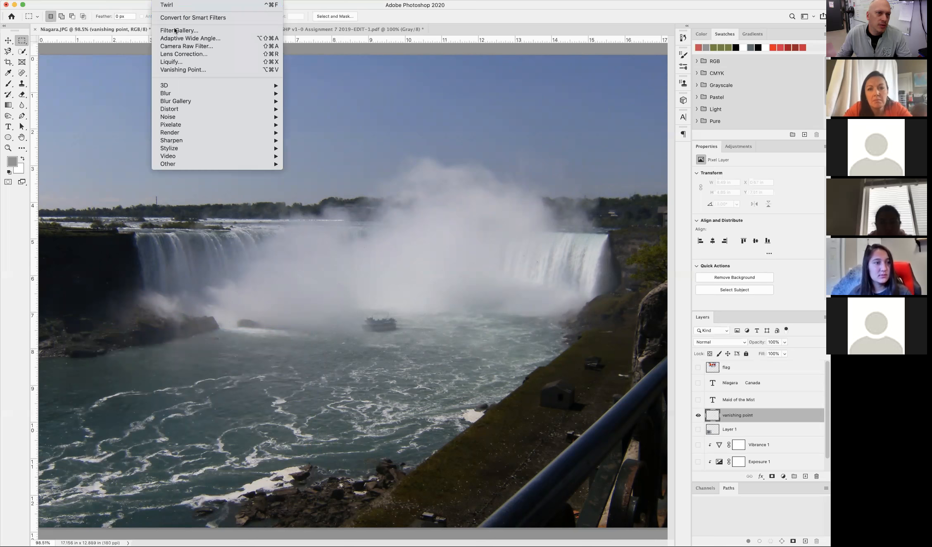
Try to define a four-corner perspective plane in Vanishing Point, running from the falls' edge down across the river.
left_click(182, 69)
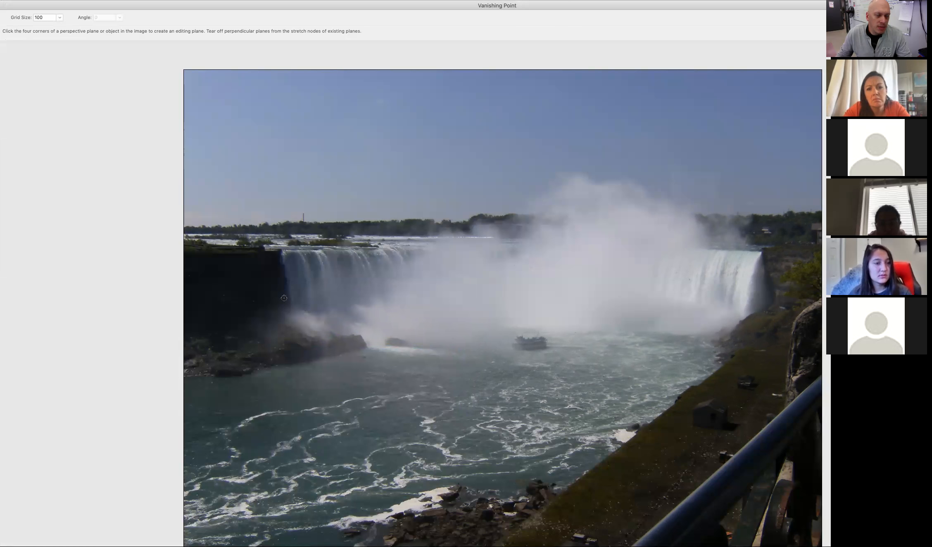
left_click(312, 270)
left_click(306, 520)
left_click(672, 388)
left_click(676, 258)
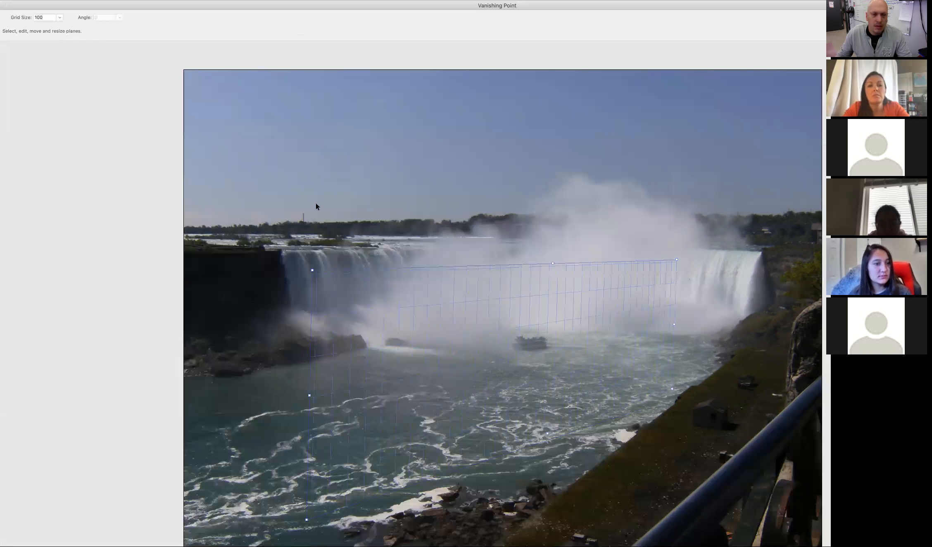
Try to place the copied, smaller boat photo in the perspective plane, and leave the filter without applying it.
key("super+v")
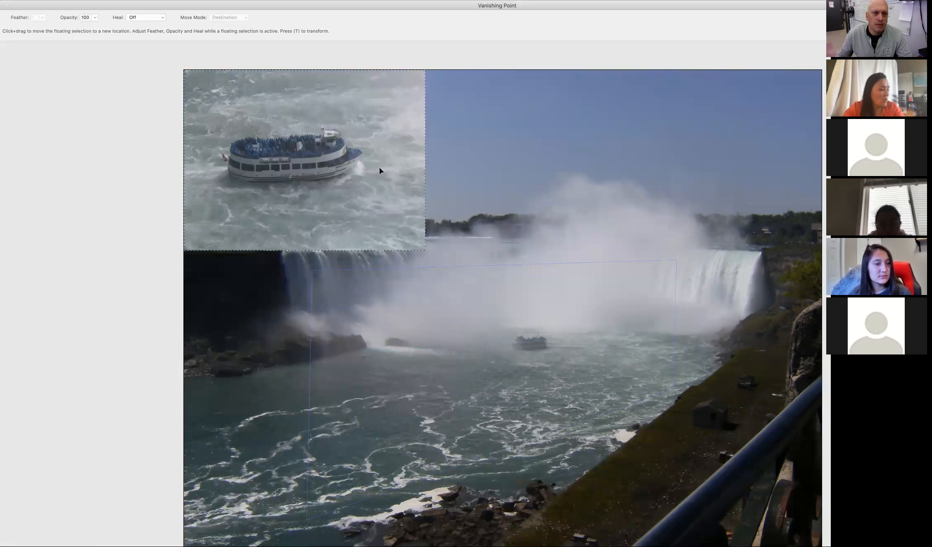
left_click_drag(490, 317, 512, 342)
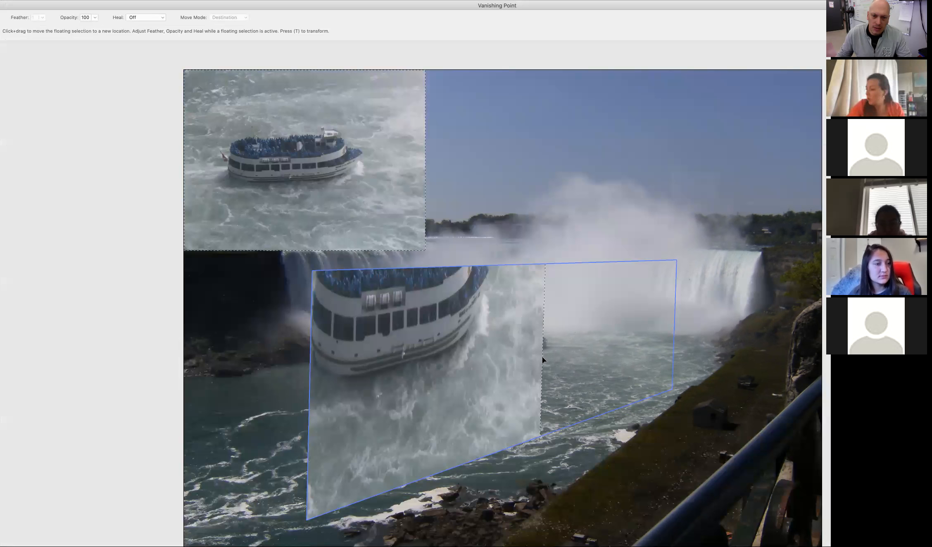
key("super+minus")
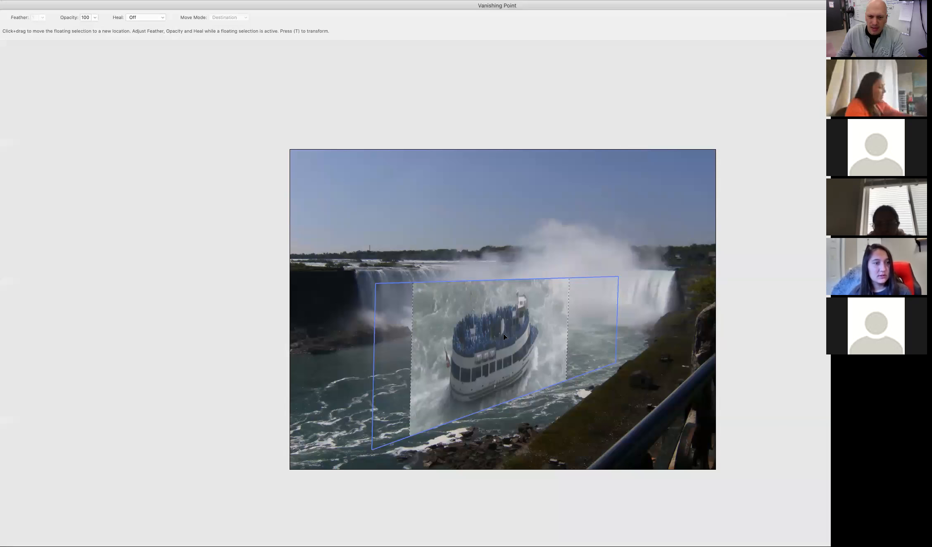
key("super+plus")
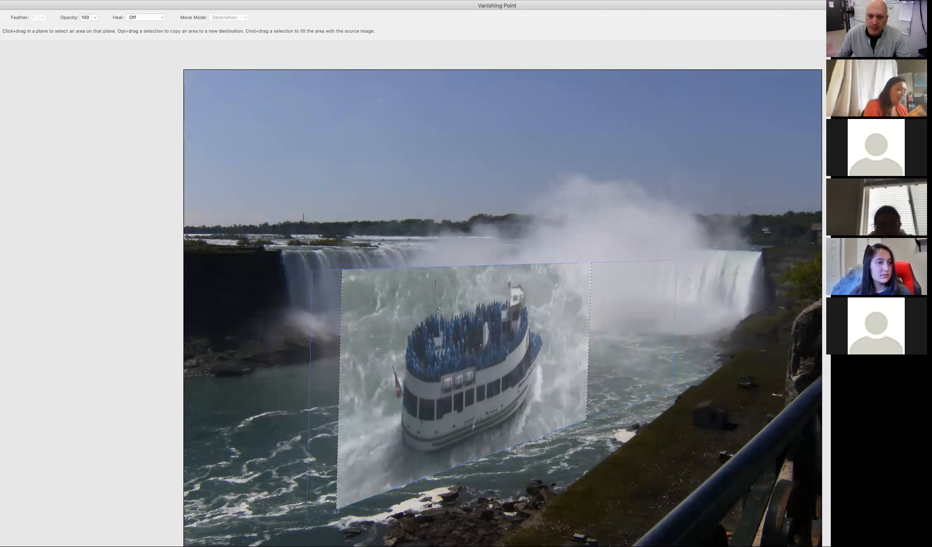
key("Return")
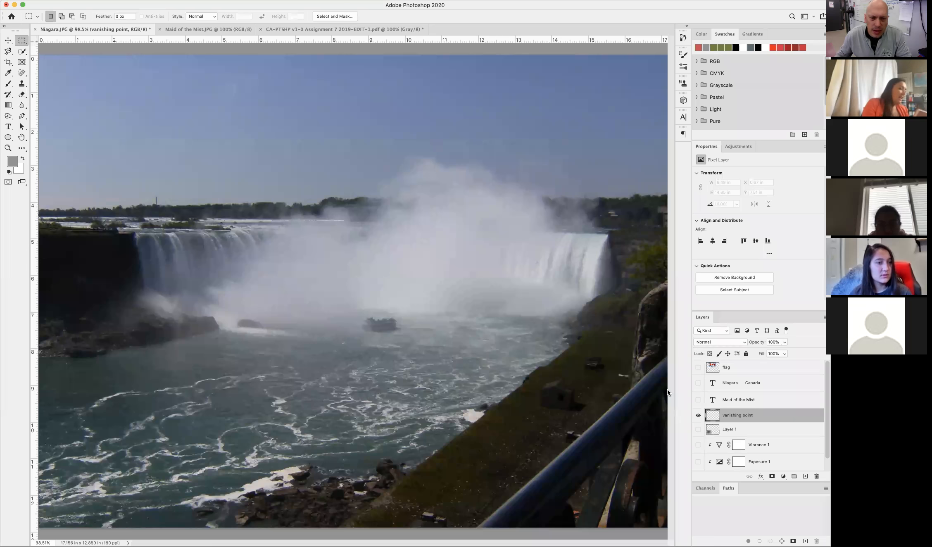
left_click(698, 430)
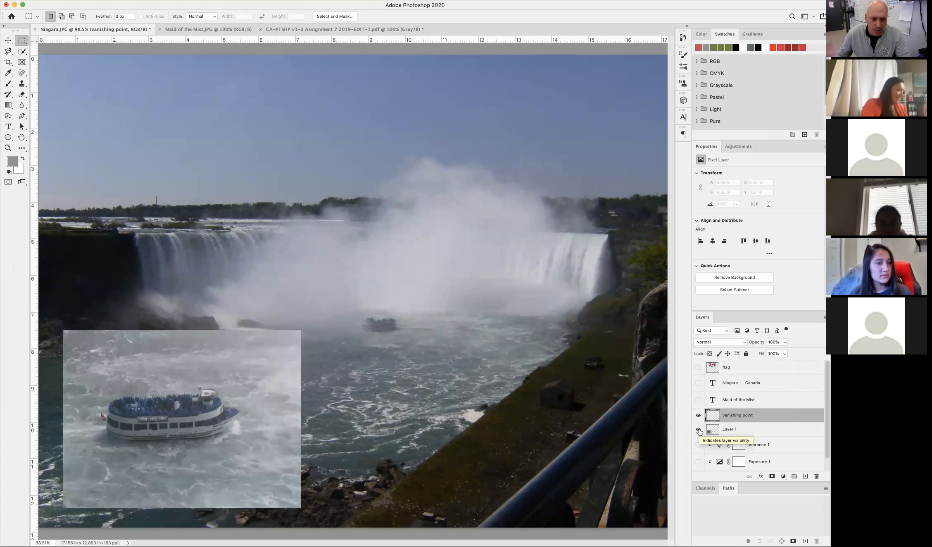
left_click(698, 431)
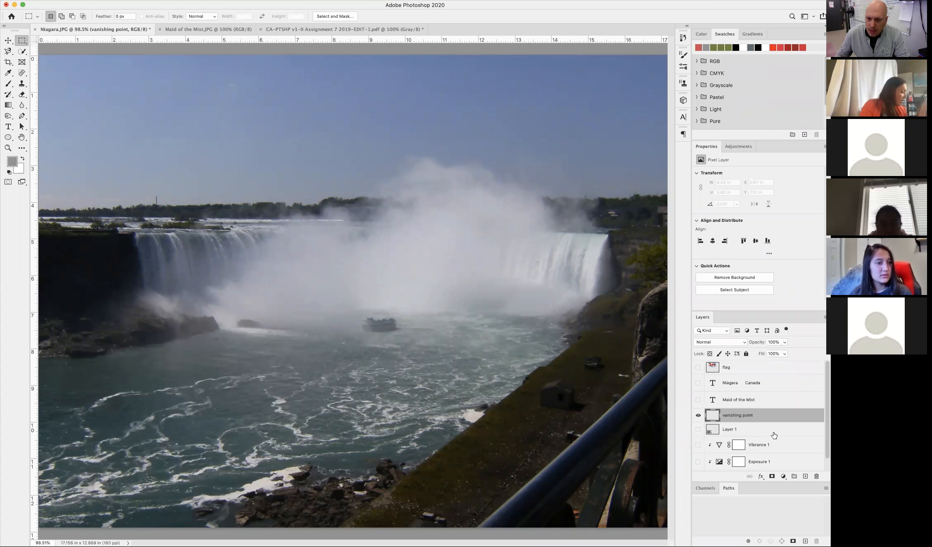
Turn on the Exposure 1 and Vibrance 1 adjustment layers above the Background layer.
scroll(774, 435, "down", 2)
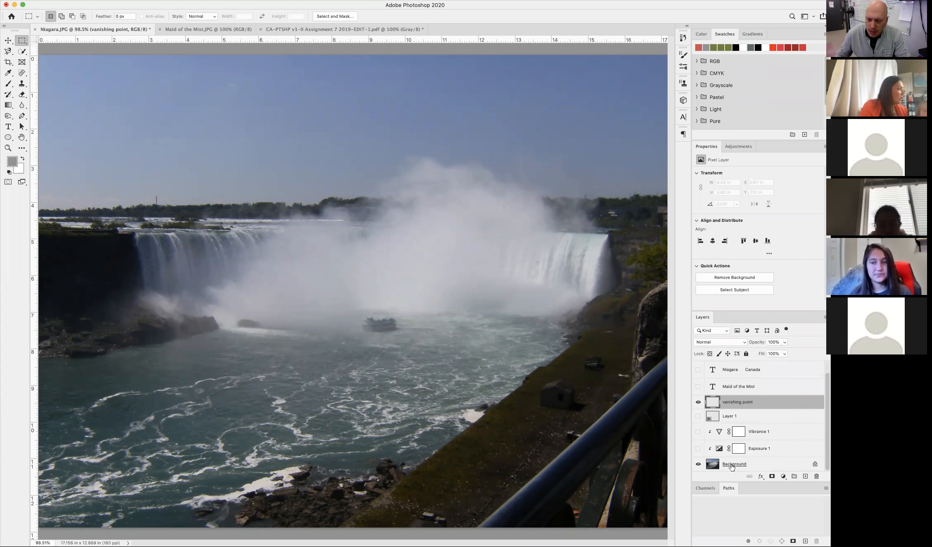
left_click(712, 465)
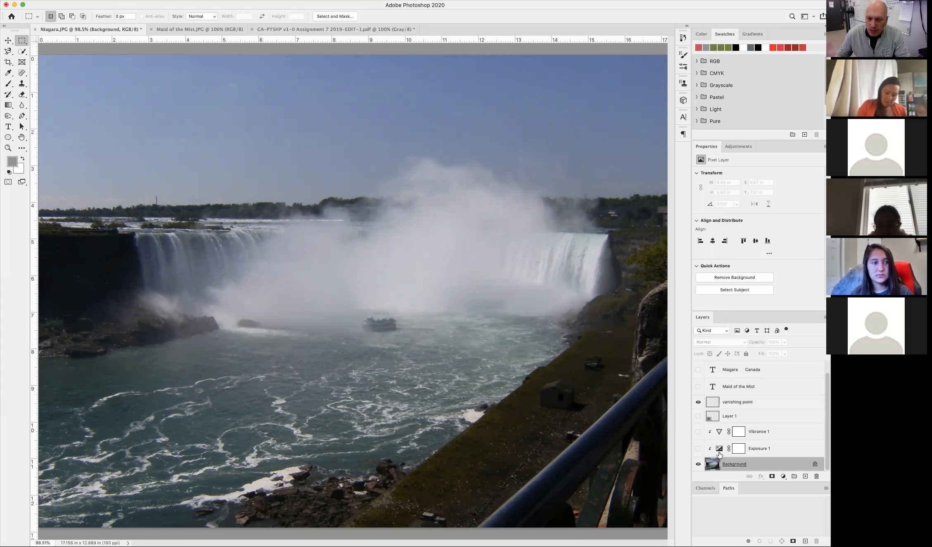
left_click(719, 449)
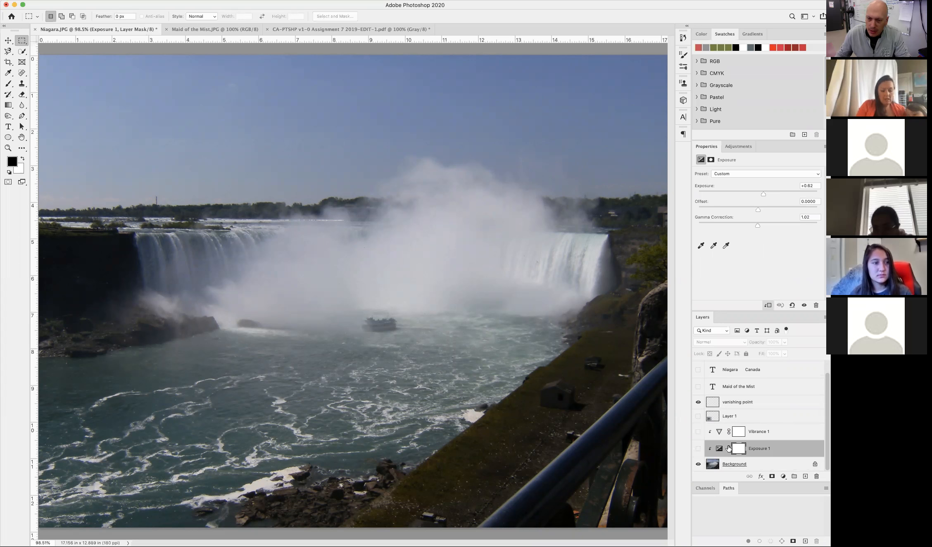
left_click(698, 449)
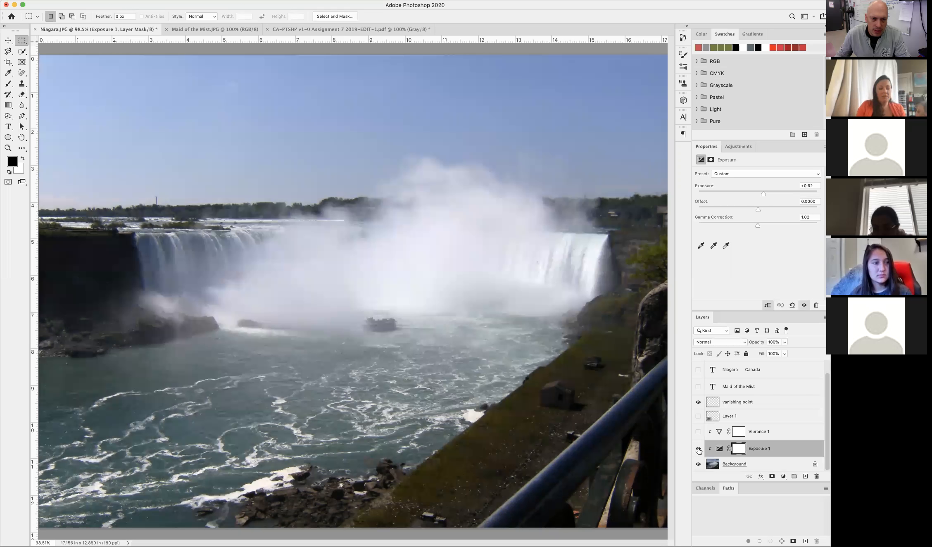
left_click(719, 433)
left_click(698, 432)
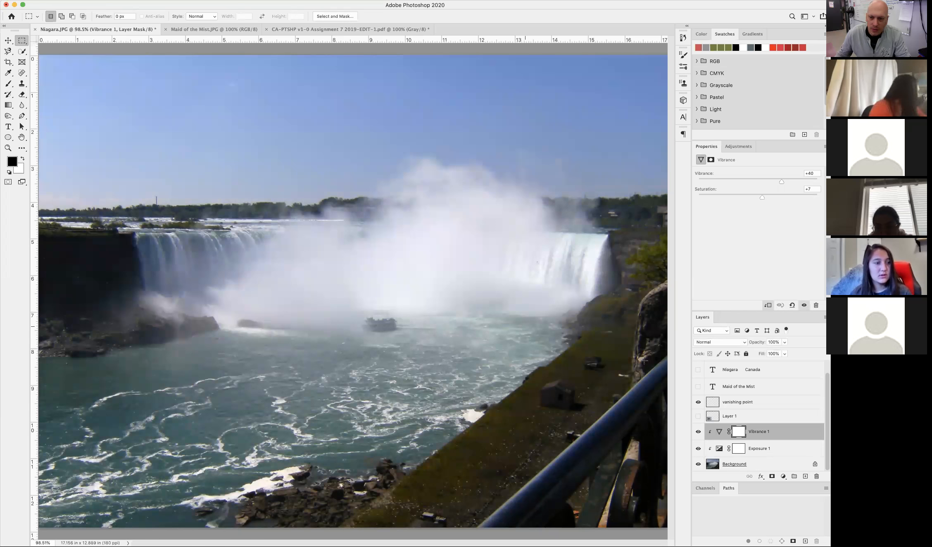
Show the Maid of the Mist text layer and make it the active layer, leaving its size untransformed.
scroll(724, 406, "up", 2)
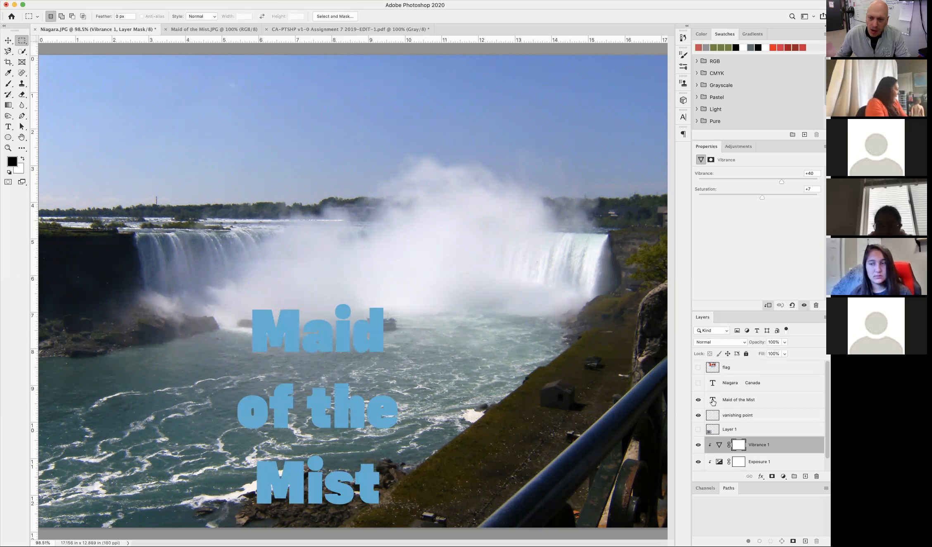
left_click(713, 401)
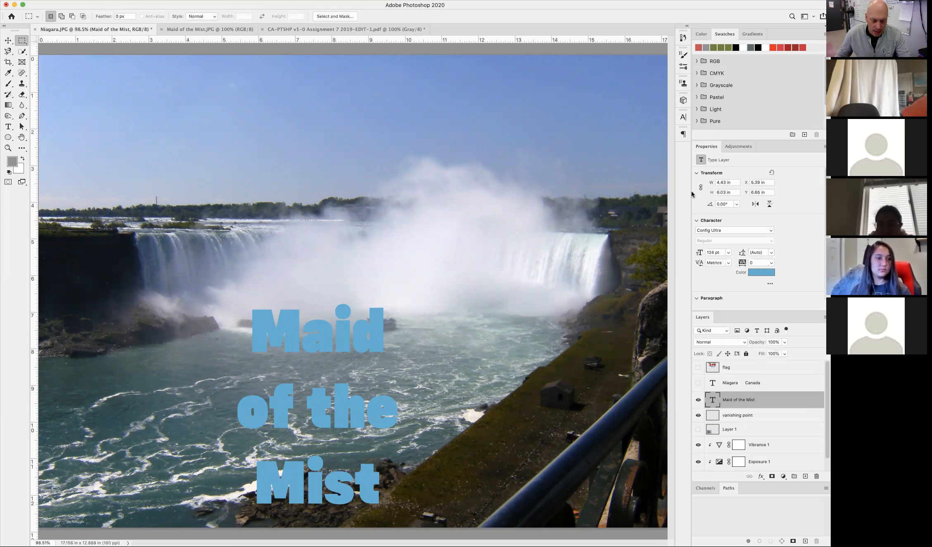
key("super+t")
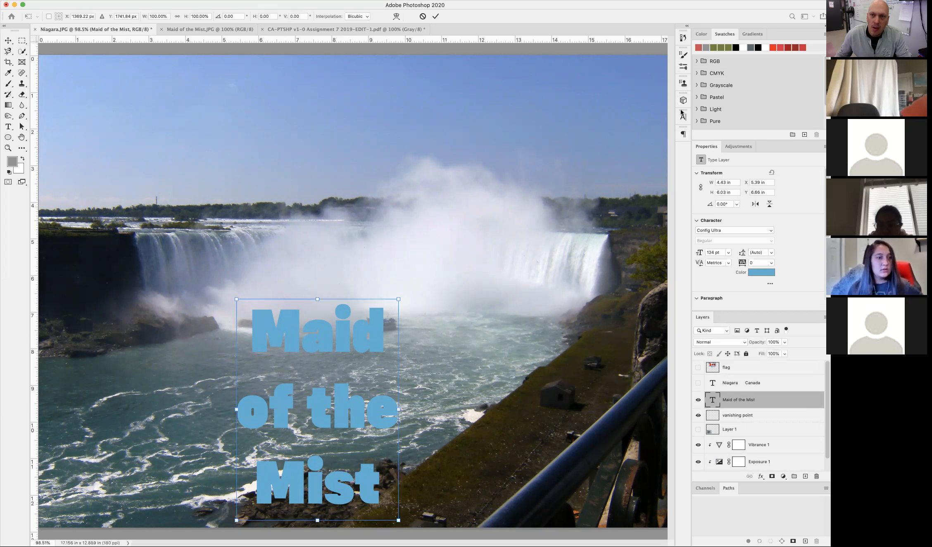
double_click(708, 405)
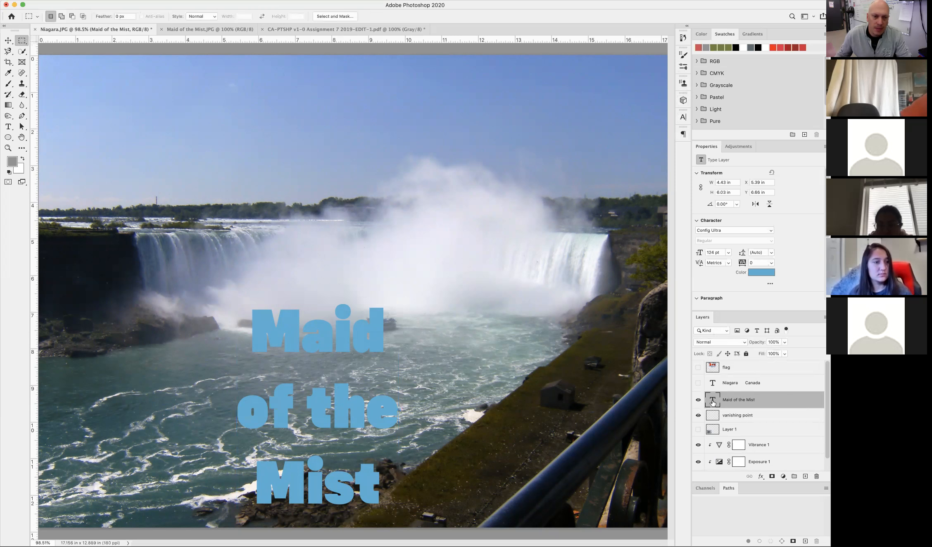
Enlarge the word "Maid" slightly and set the font size of "Mist" to 150 pt.
double_click(321, 336)
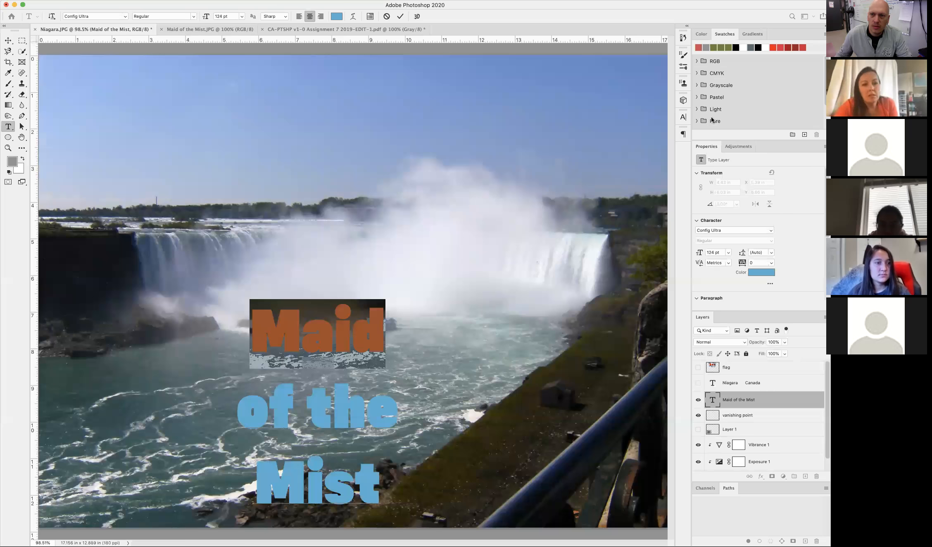
left_click(682, 118)
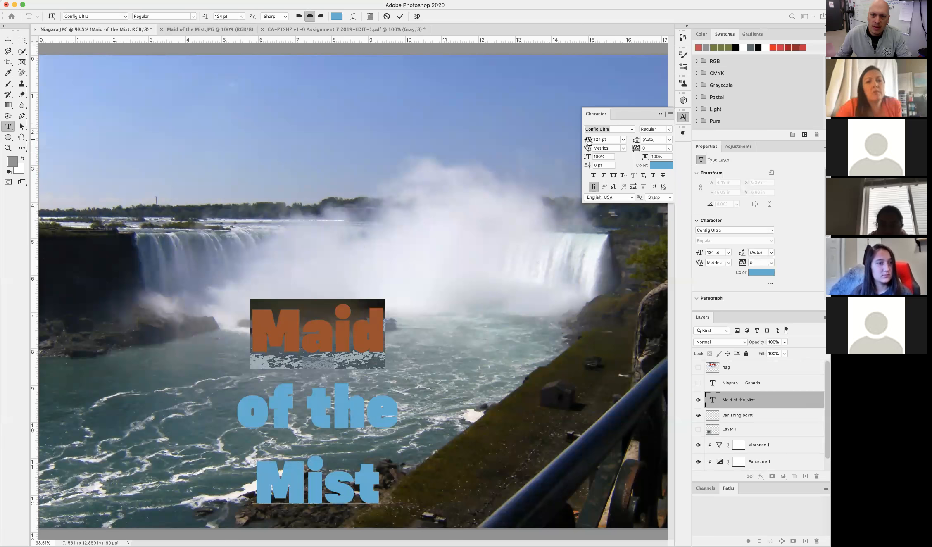
left_click_drag(587, 140, 593, 141)
double_click(306, 501)
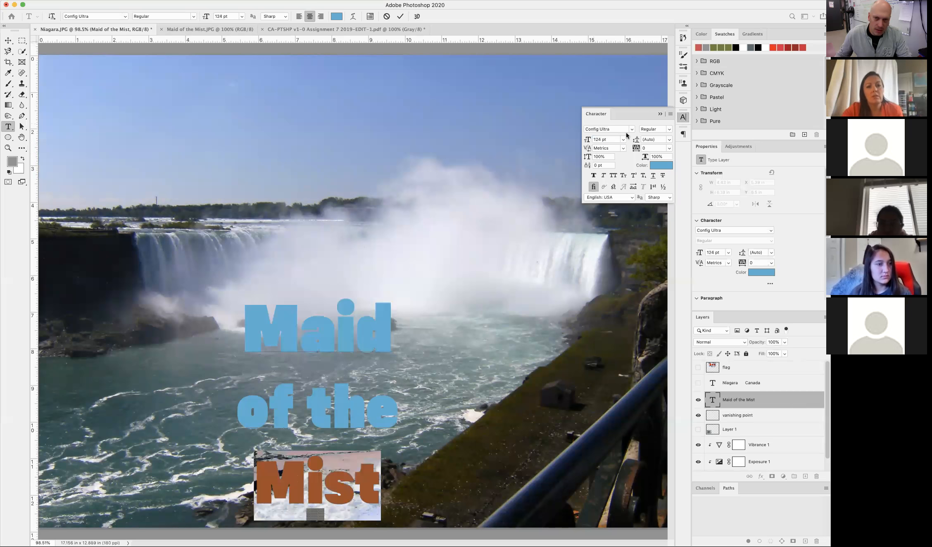
left_click_drag(585, 141, 597, 141)
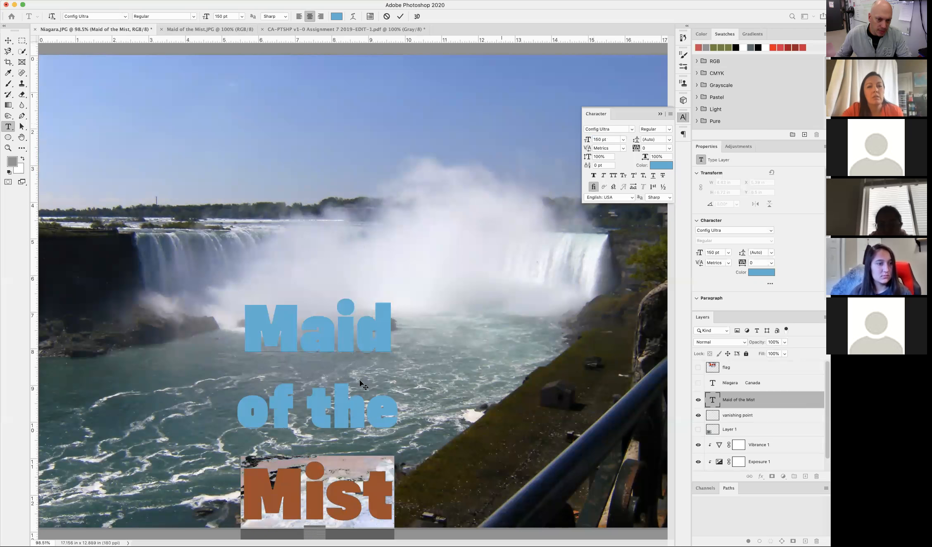
Tighten the leading of "of the" to about 97 pt and of "Mist" to about 118 pt, and commit the text.
triple_click(332, 399)
left_click_drag(636, 140, 613, 142)
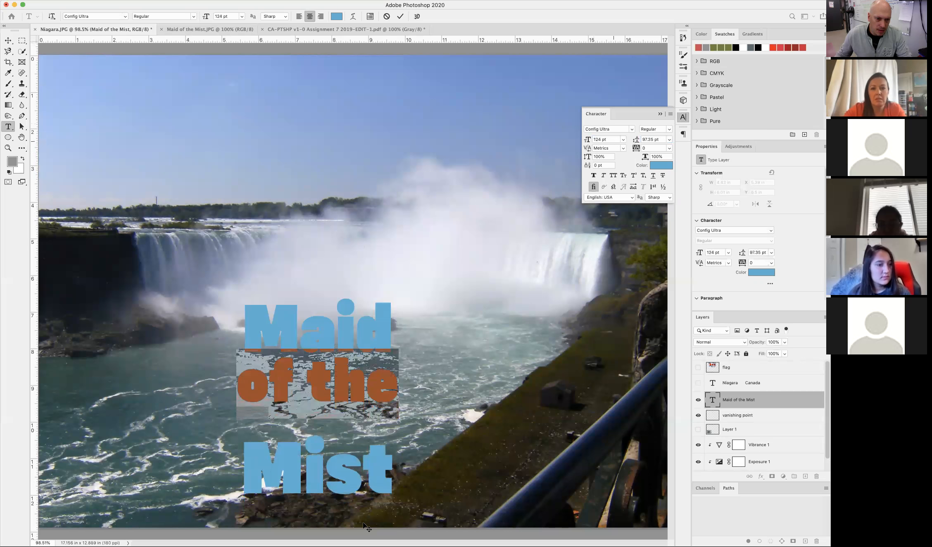
double_click(352, 468)
left_click_drag(636, 141, 609, 142)
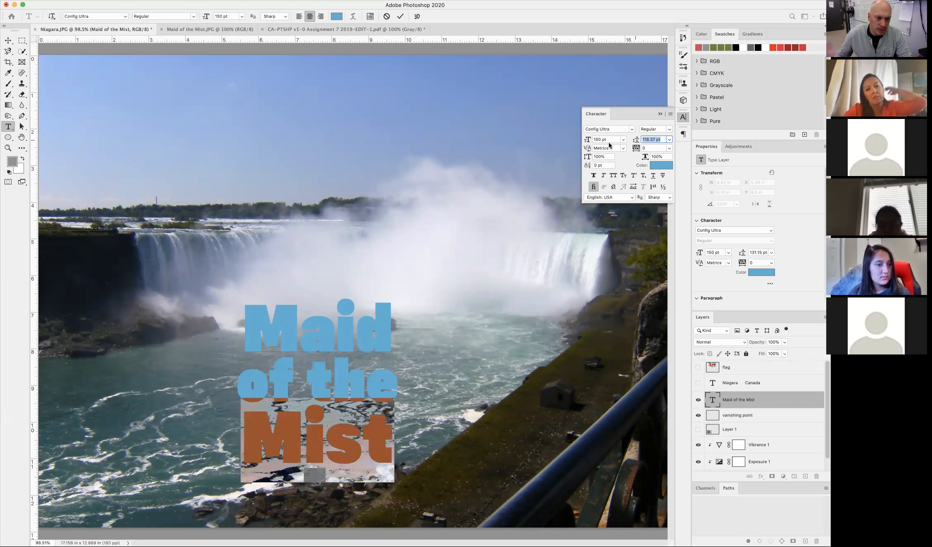
left_click(22, 40)
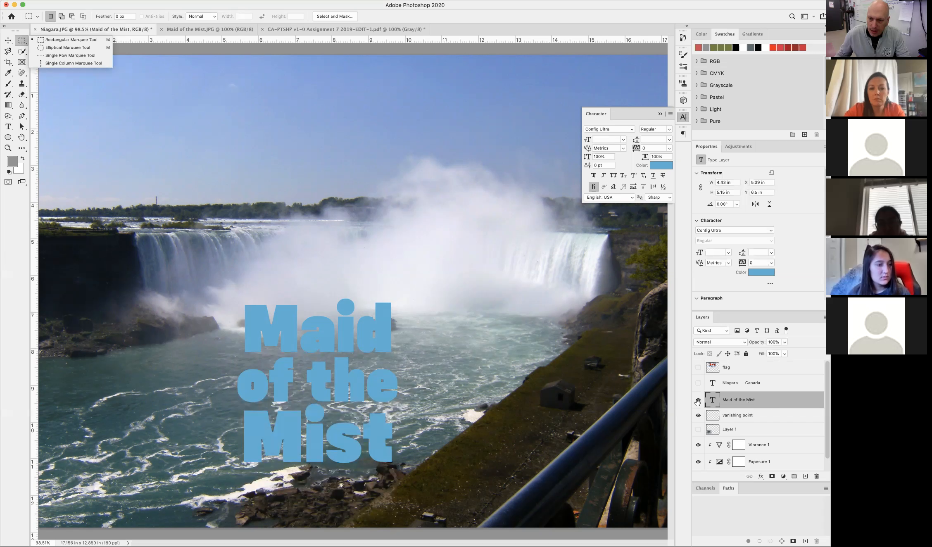
Load the outline of the Maid of the Mist lettering as a selection, and deselect it.
left_click(766, 403)
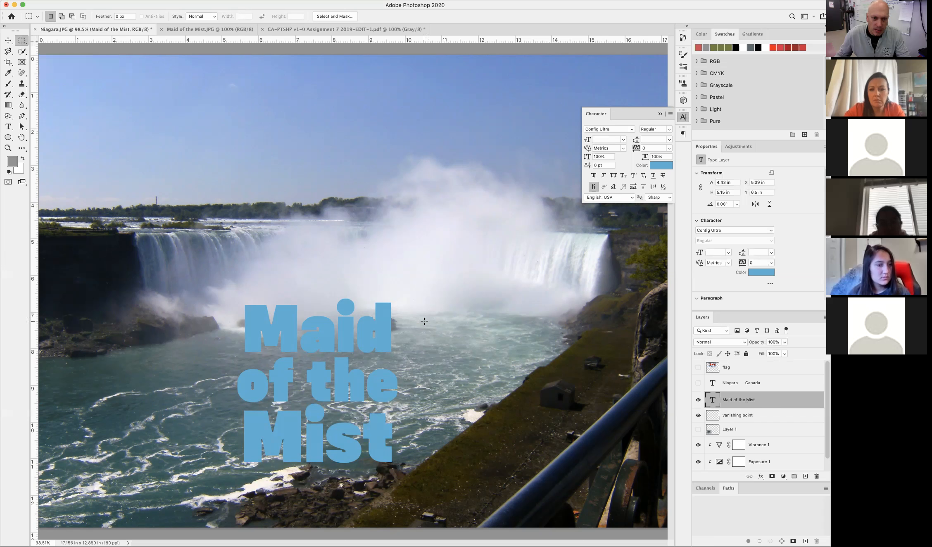
left_click(734, 404, "super")
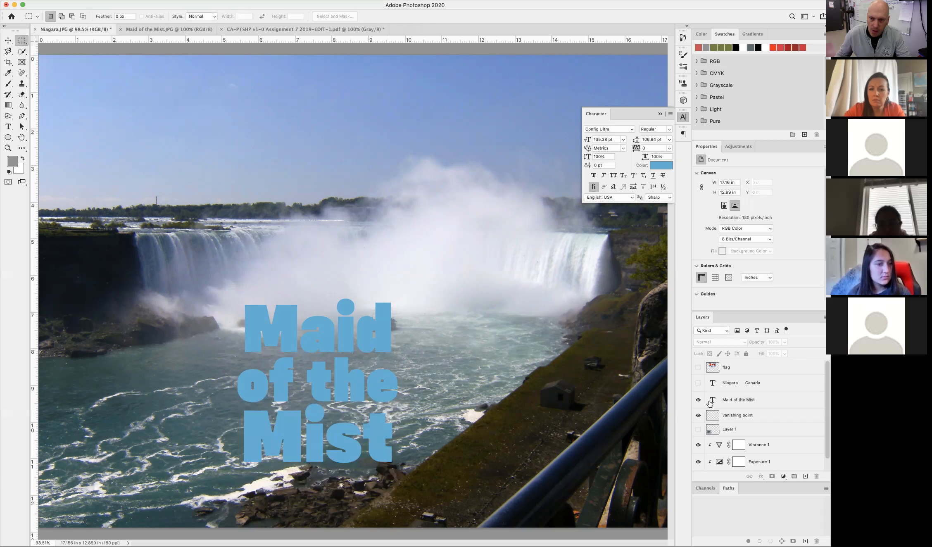
left_click(712, 399, "super")
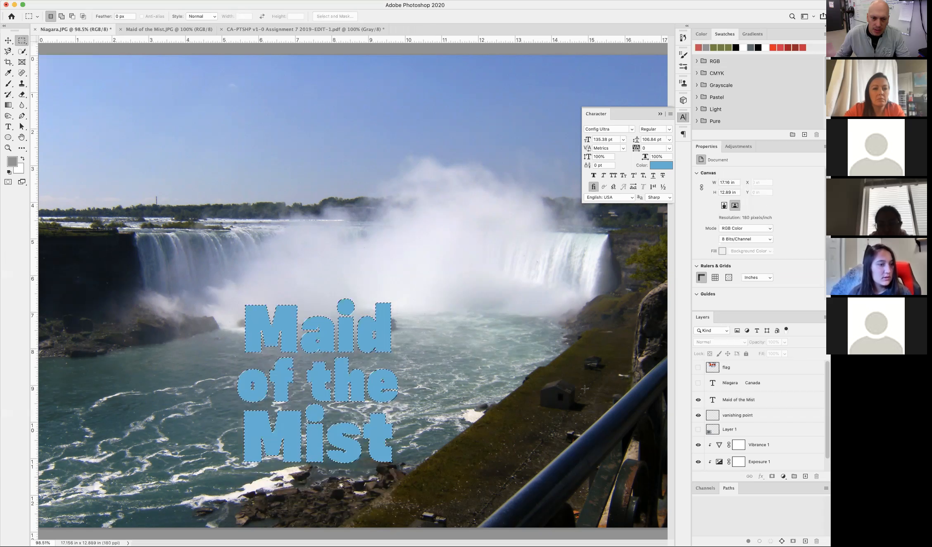
key("super+d")
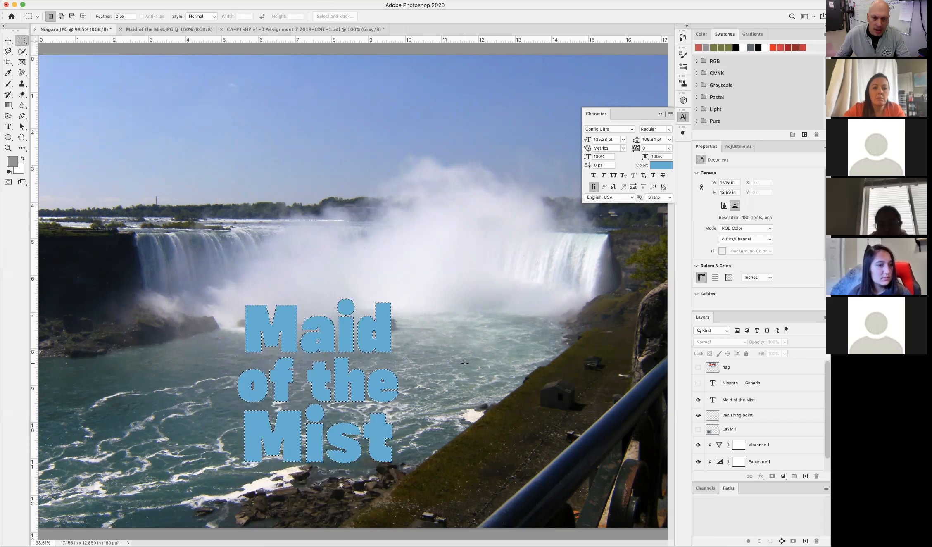
left_click(698, 399)
left_click(713, 420)
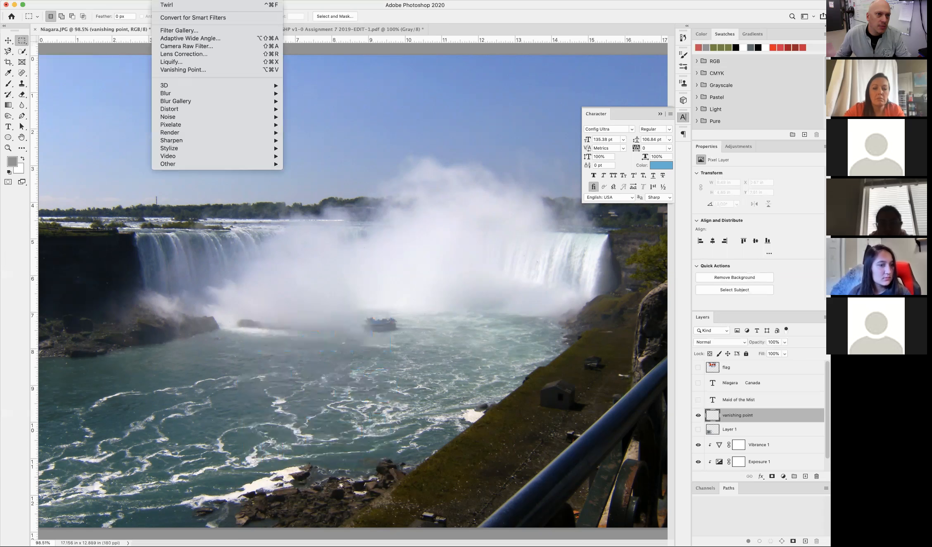
left_click(188, 71)
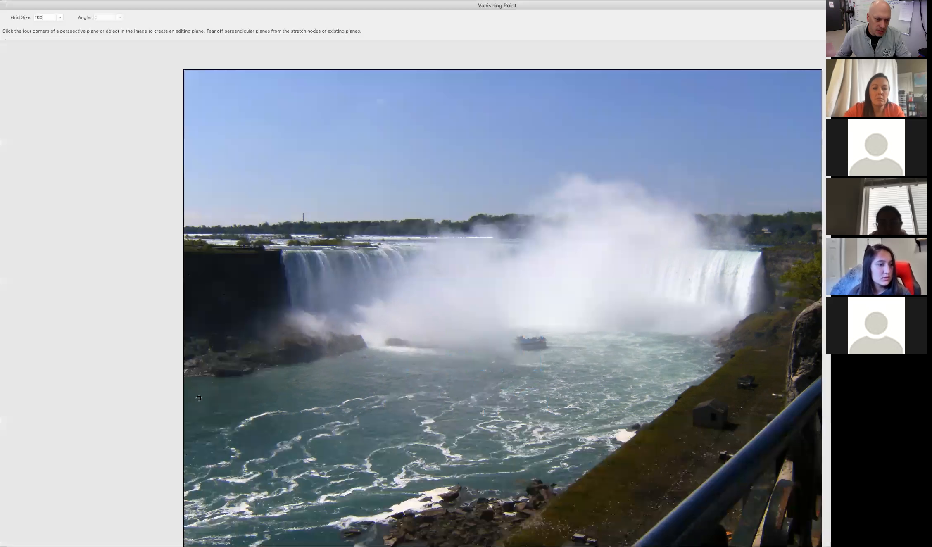
left_click(192, 382)
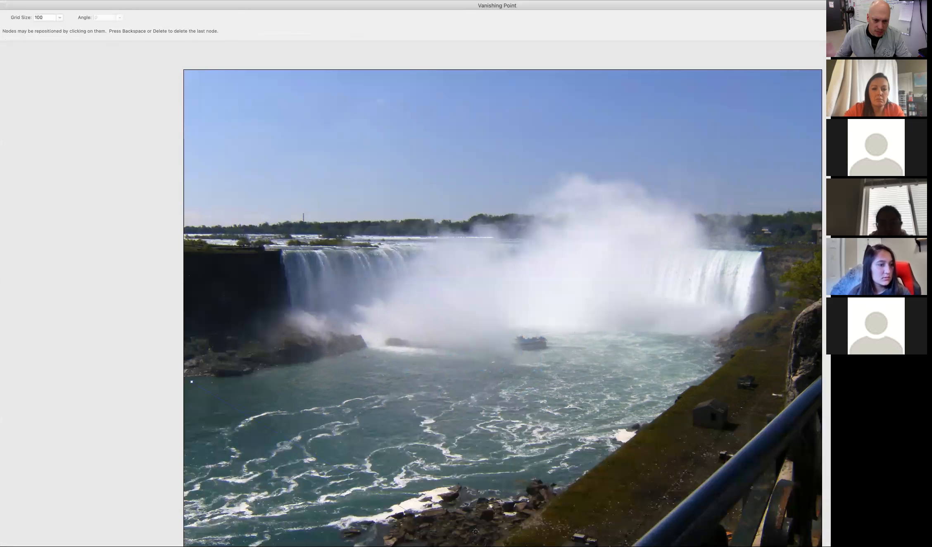
left_click(737, 350)
left_click(496, 308)
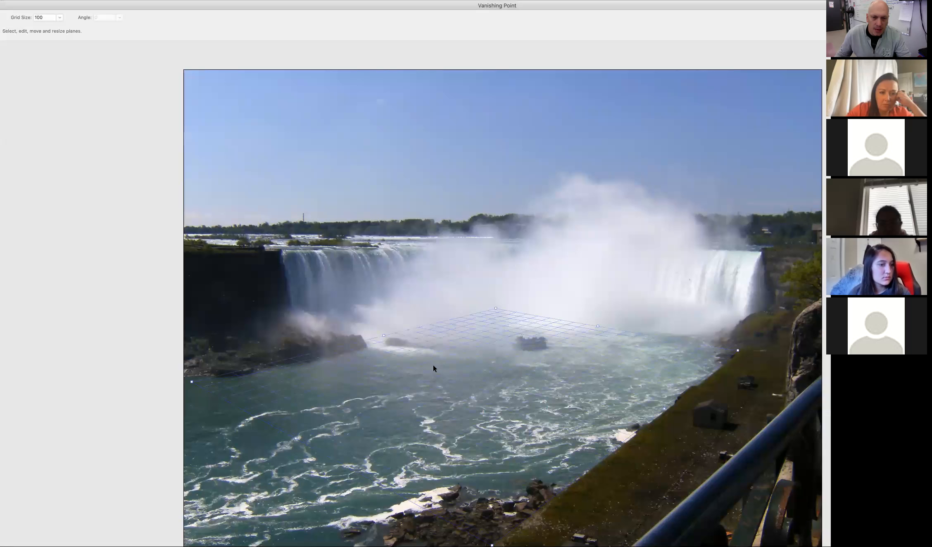
key("super+v")
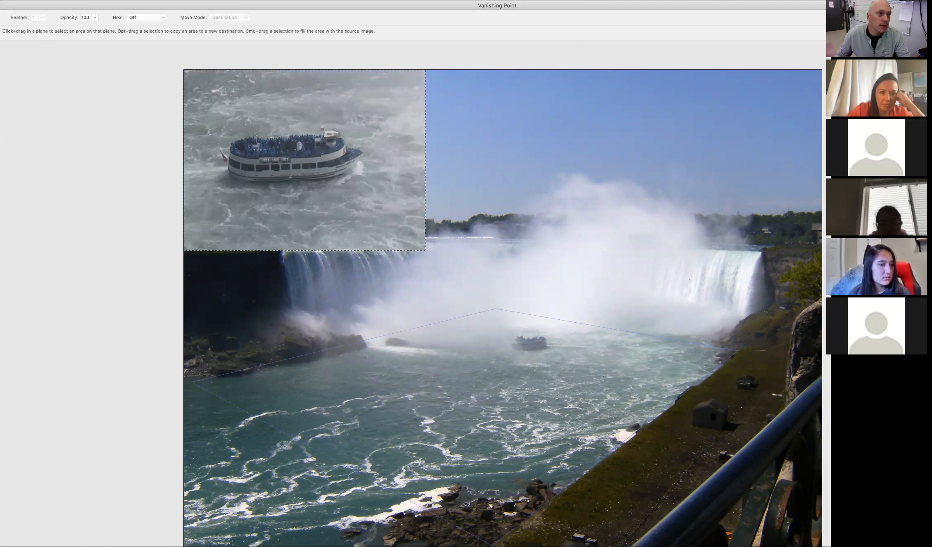
key("Escape")
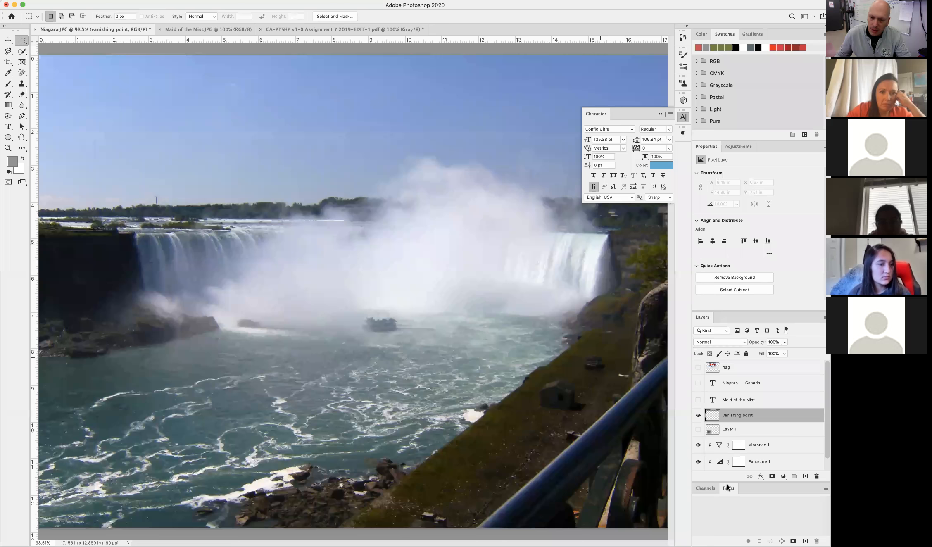
Show the Maid of the Mist text layer, load its lettering as a selection, copy it, and deselect.
left_click(698, 400)
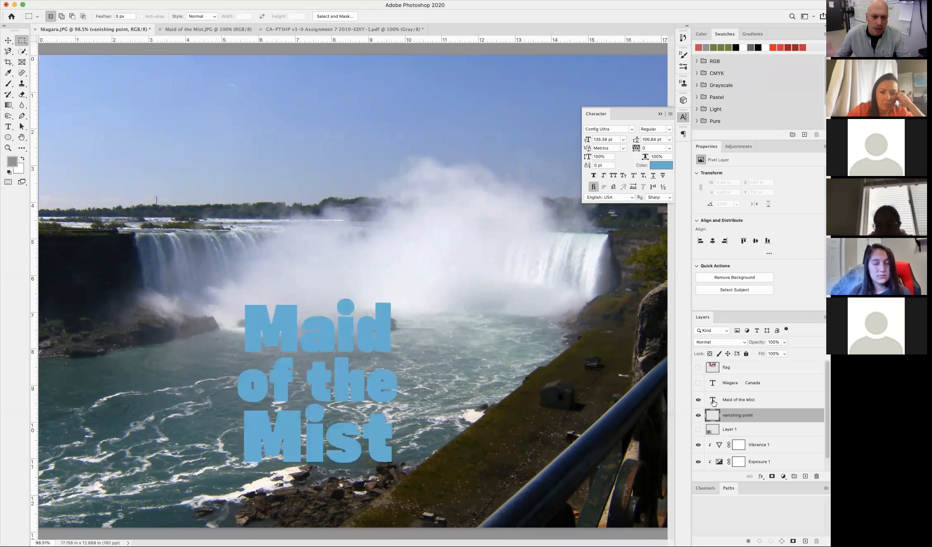
left_click(739, 399)
left_click(739, 400, "super")
left_click(729, 403, "alt")
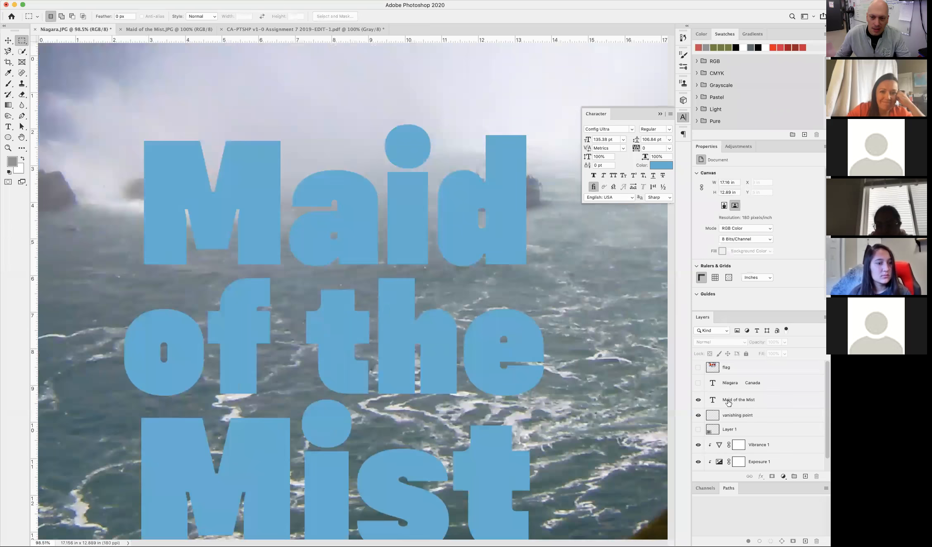
key("super+minus")
key("super+minus")
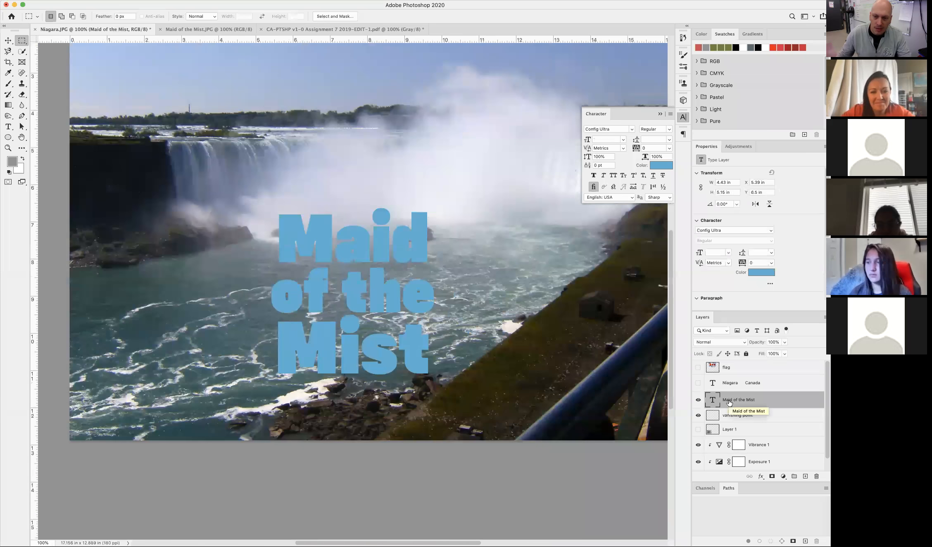
left_click(729, 403, "super")
left_click(711, 401, "super")
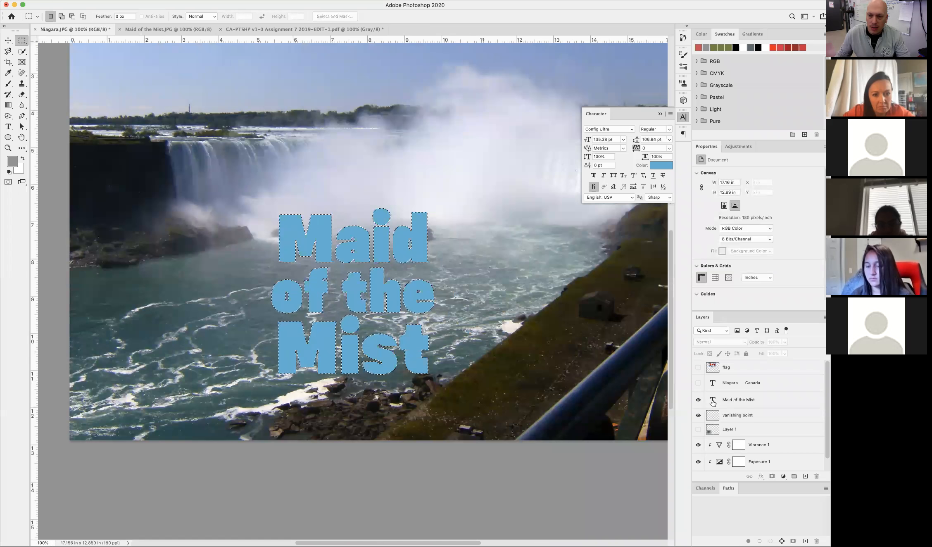
left_click(739, 399)
key("super+d")
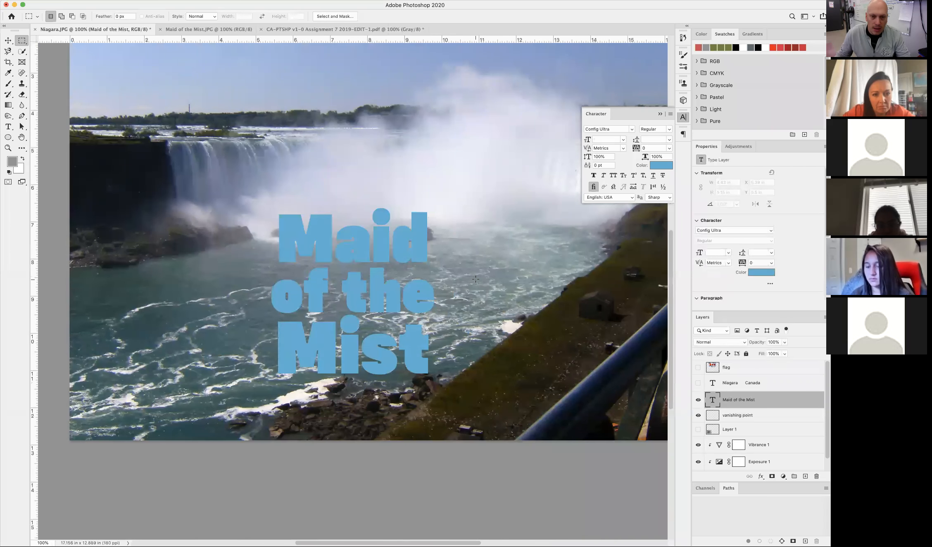
Hide the text layer and, on the vanishing point layer, open the Vanishing Point filter and draw a four-cornered perspective plane over the river.
left_click(738, 415)
left_click(698, 400)
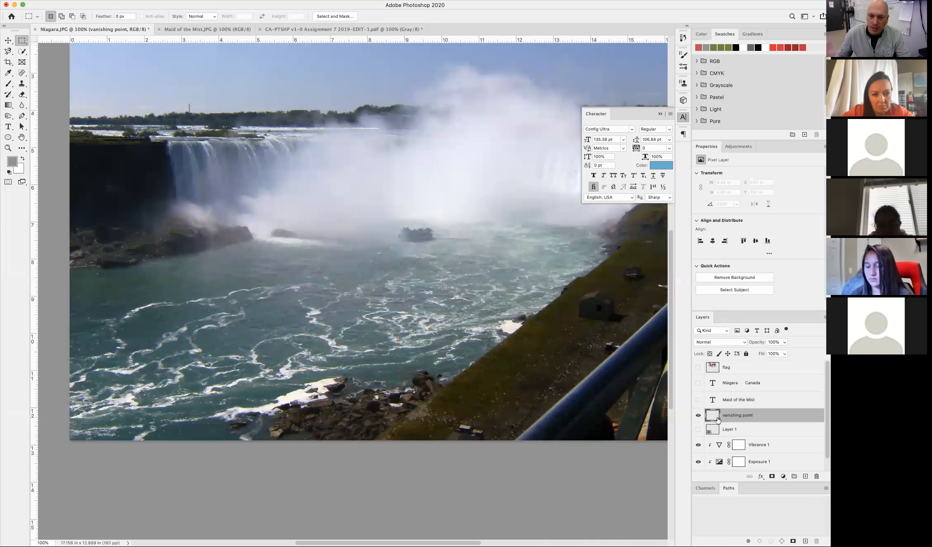
left_click(164, 1)
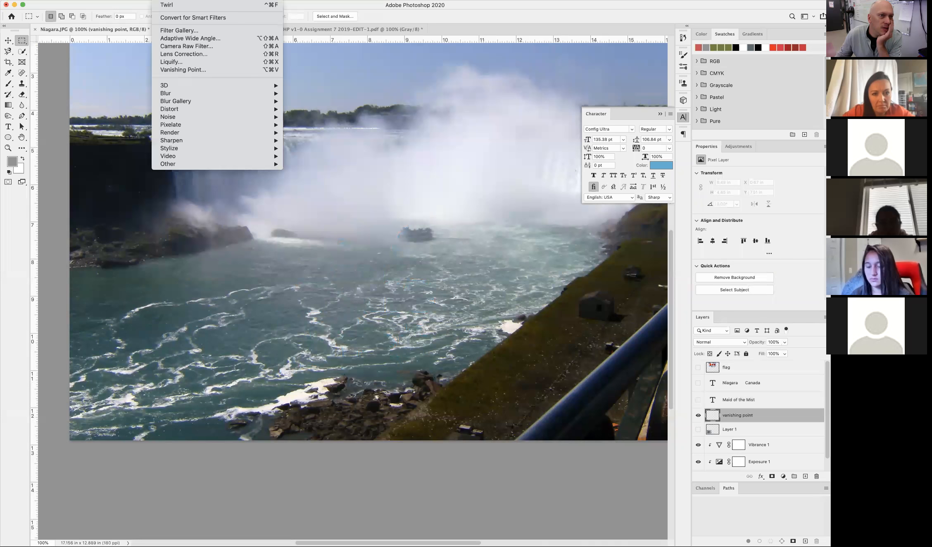
left_click(183, 70)
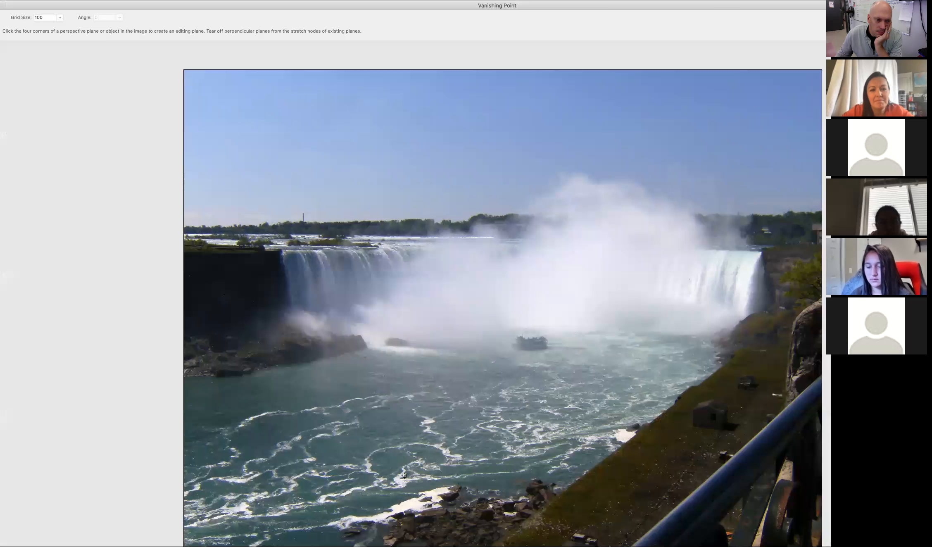
left_click(201, 376)
left_click(747, 348)
left_click(497, 306)
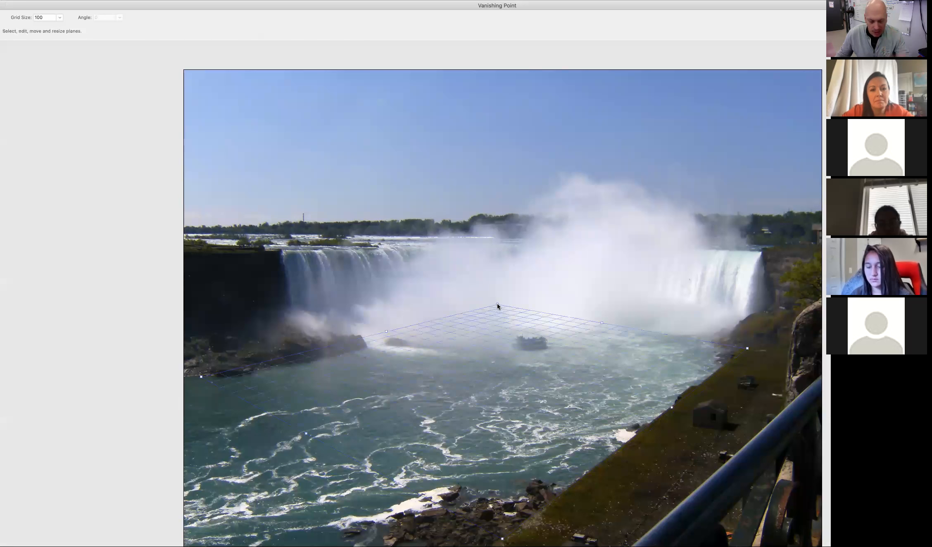
Paste the copied lettering into the Vanishing Point filter and move it onto the perspective plane over the river.
key("super+v")
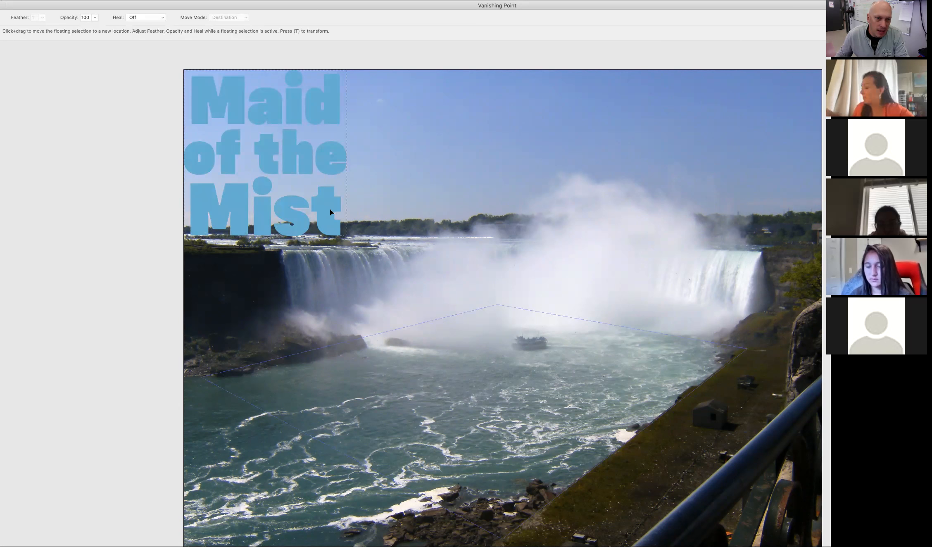
left_click_drag(423, 330, 480, 394)
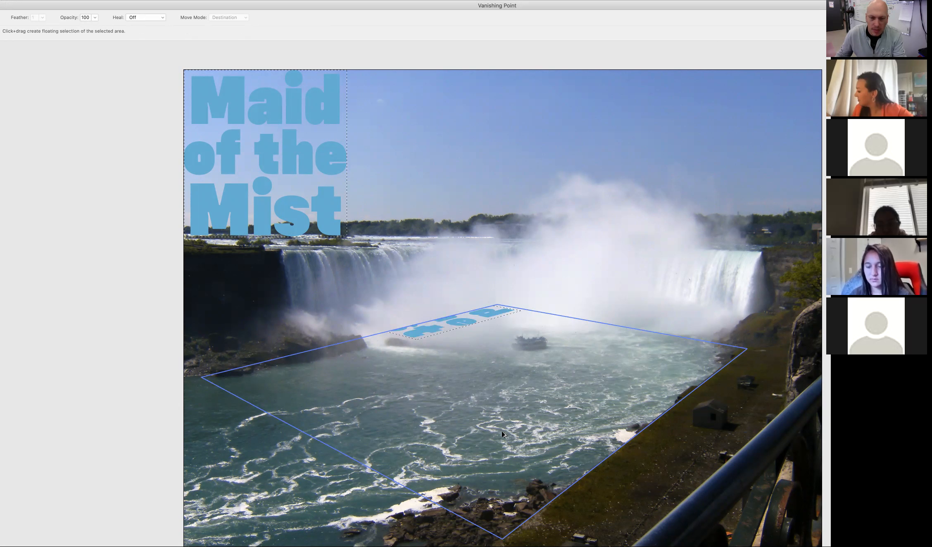
scroll(501, 431, "down", 1)
scroll(503, 433, "up", 1)
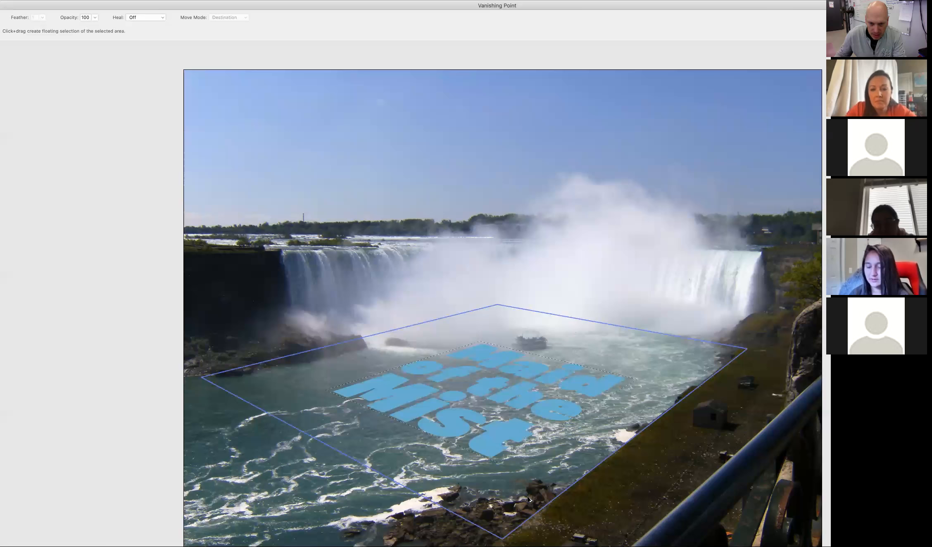
key("super+plus")
key("super+minus")
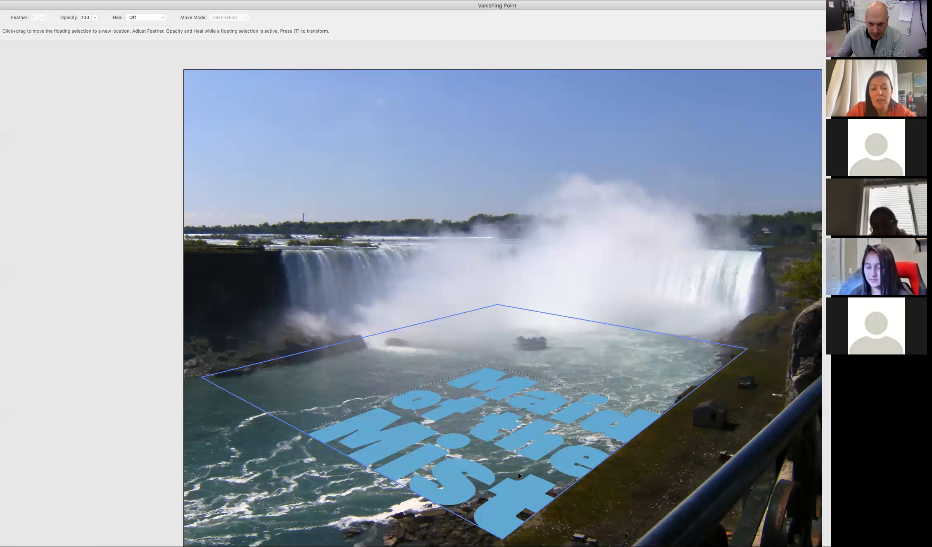
Position the lettering in the foreground of the river, just inside the plane's near corner, and apply the filter.
key("alt")
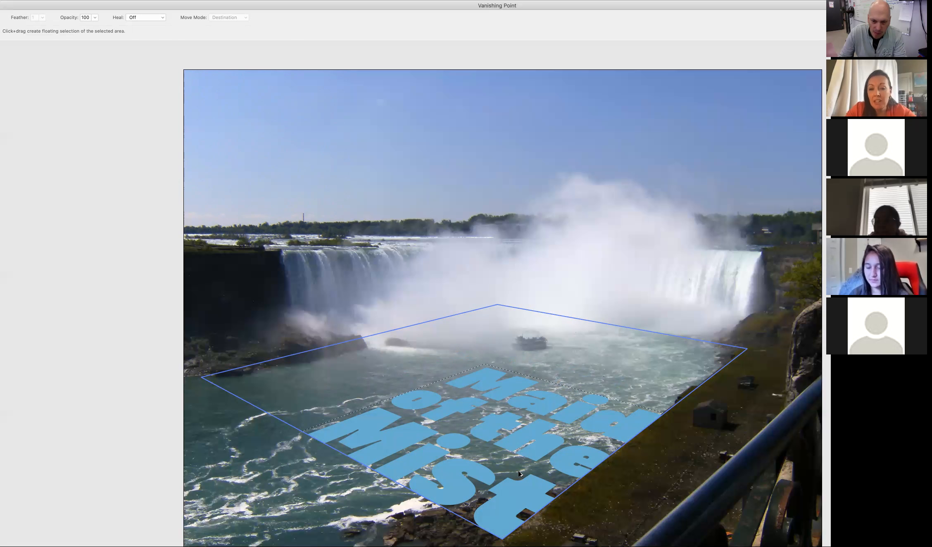
key("super+minus")
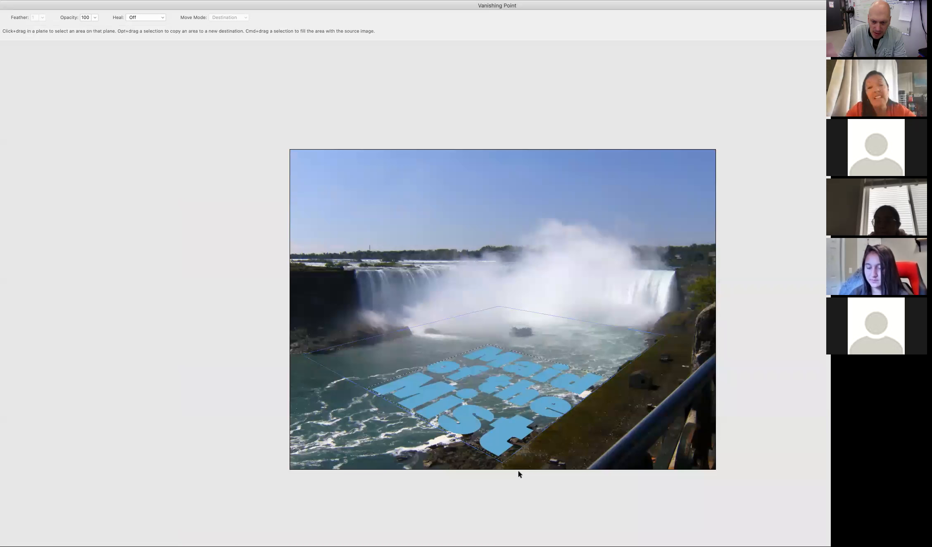
key("super+plus")
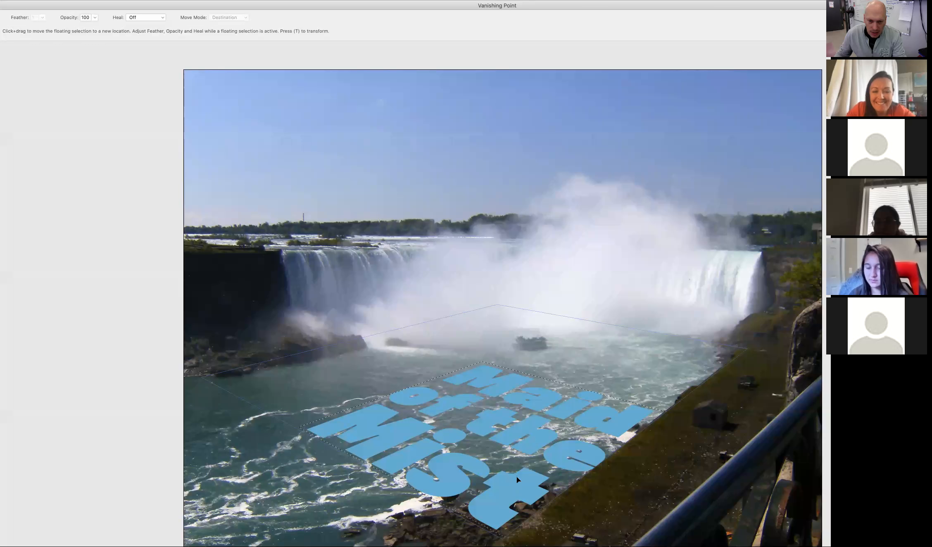
key("super+minus")
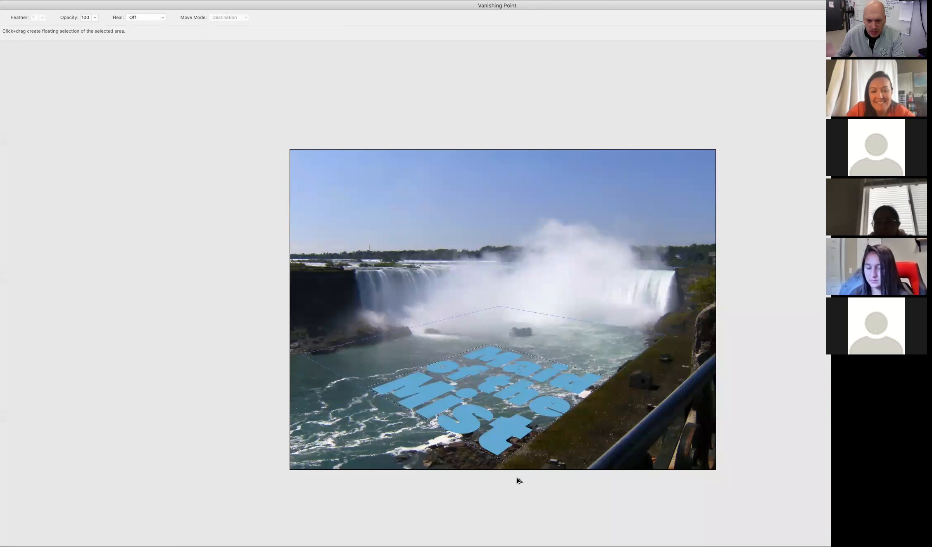
key("super+plus")
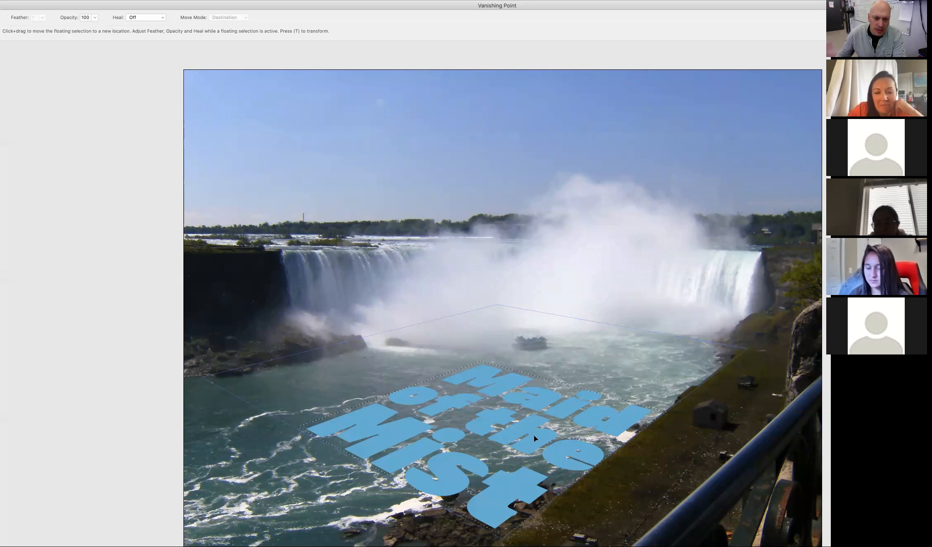
key("Return")
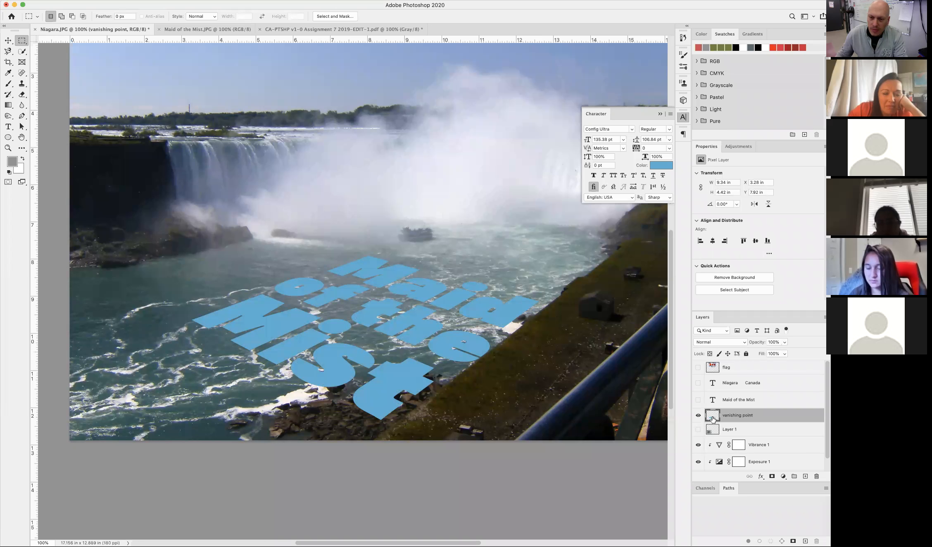
Lower the vanishing point layer's opacity to 91% and set its blend mode to Linear Light.
left_click(784, 342)
mouse_move(786, 353)
left_mouse_down()
mouse_move(768, 352)
mouse_move(776, 351)
left_mouse_up()
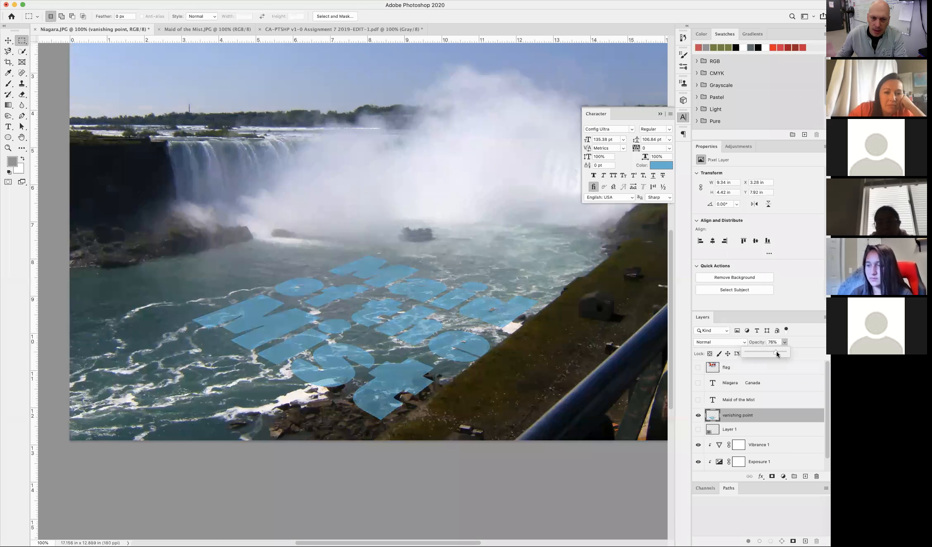
left_click(737, 342)
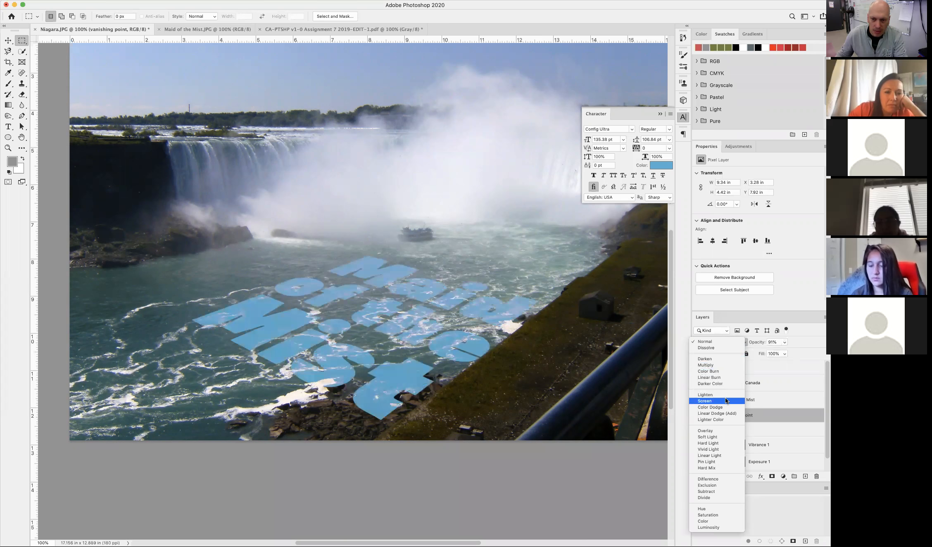
left_click(719, 455)
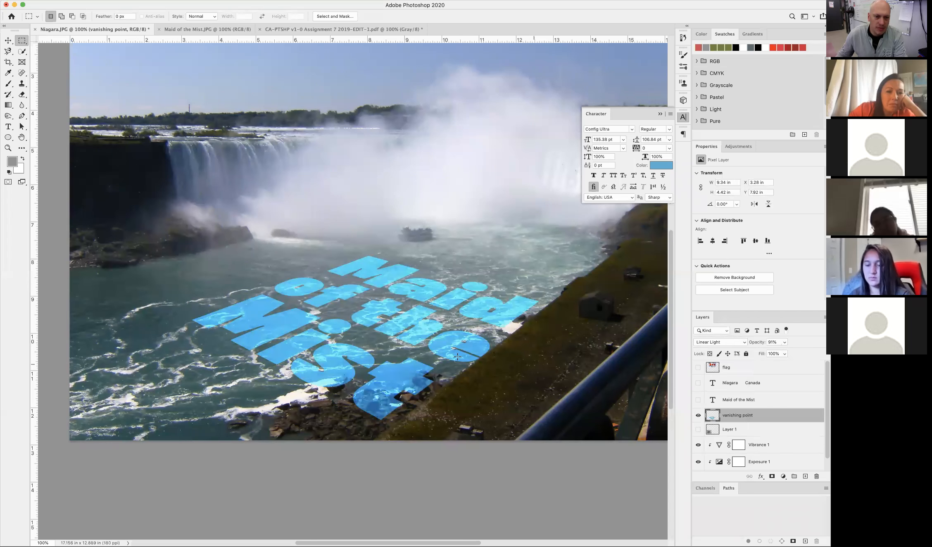
Set the vanishing point layer's opacity to 100% and its fill to 62%, and briefly compare it with the flat text layer.
left_click(784, 342)
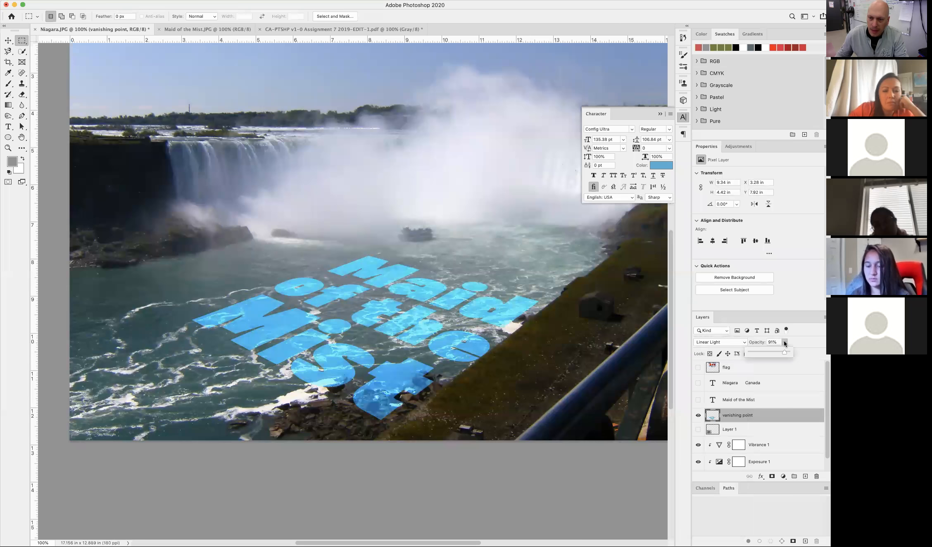
mouse_move(780, 351)
left_mouse_down()
mouse_move(791, 352)
mouse_move(769, 362)
left_mouse_up()
left_click(784, 353)
left_click(804, 344)
left_click(698, 415)
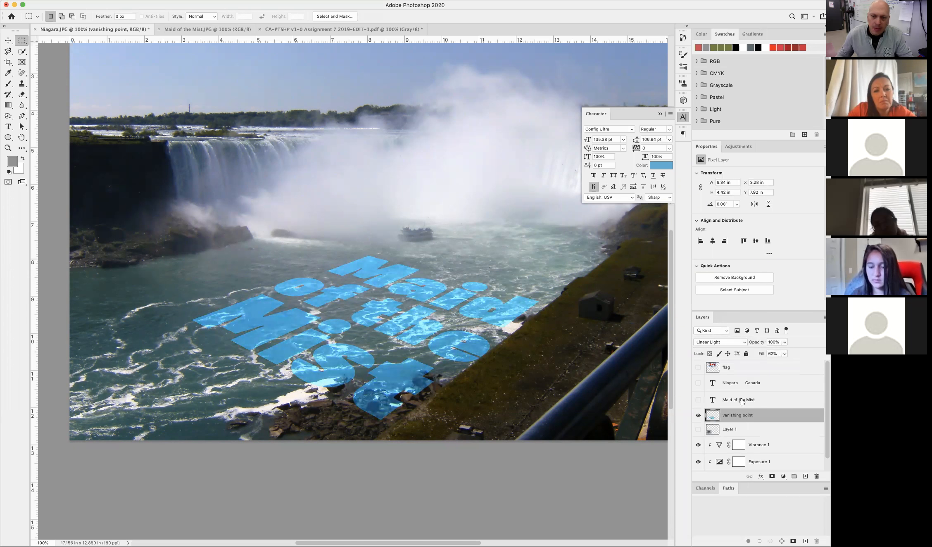
left_click(698, 400)
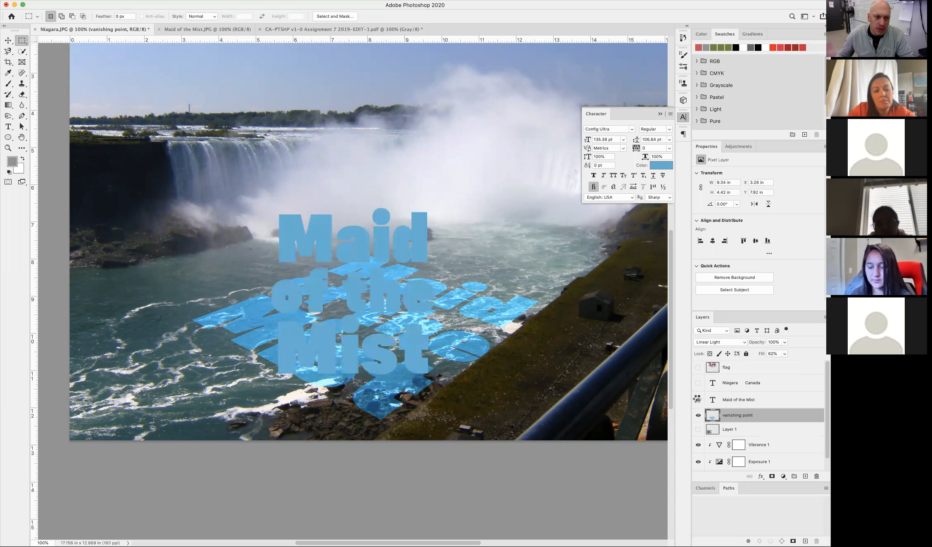
left_click(697, 399)
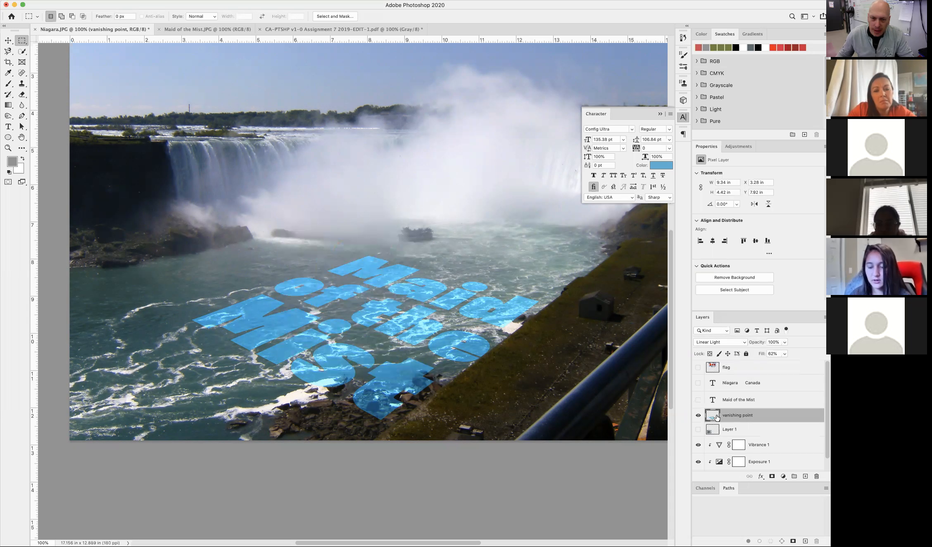
Show the boat photo on Layer 1 and clear the floating Character settings off the canvas.
left_click(697, 430)
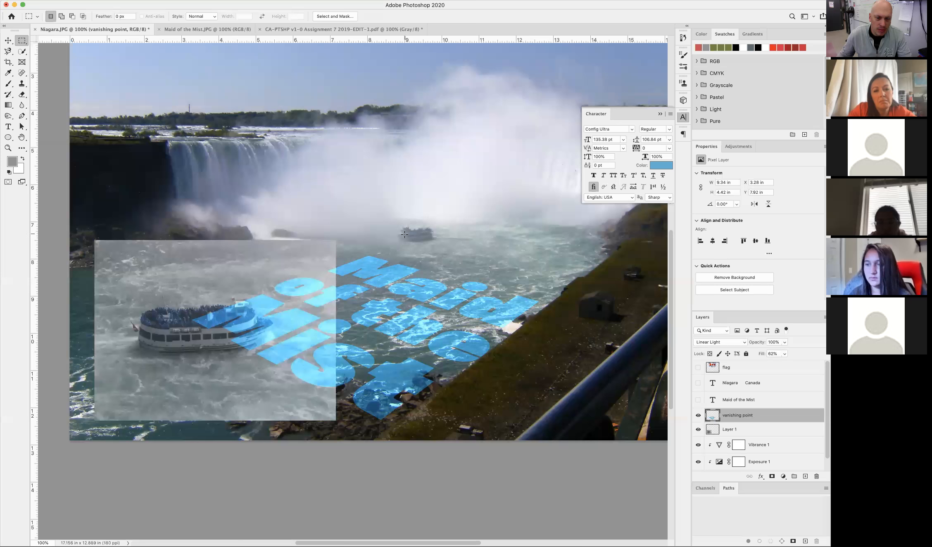
key("super+plus")
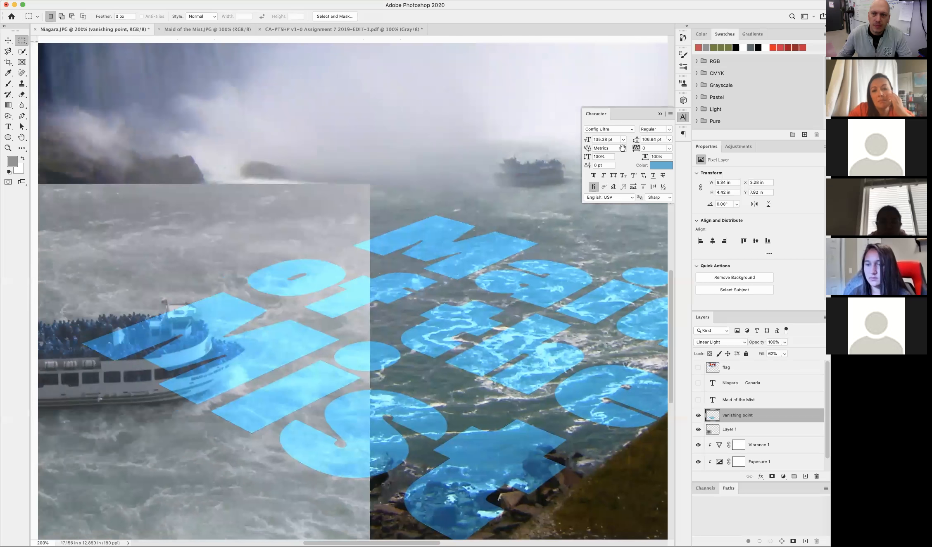
left_click(659, 114)
left_click_drag(424, 246, 477, 231)
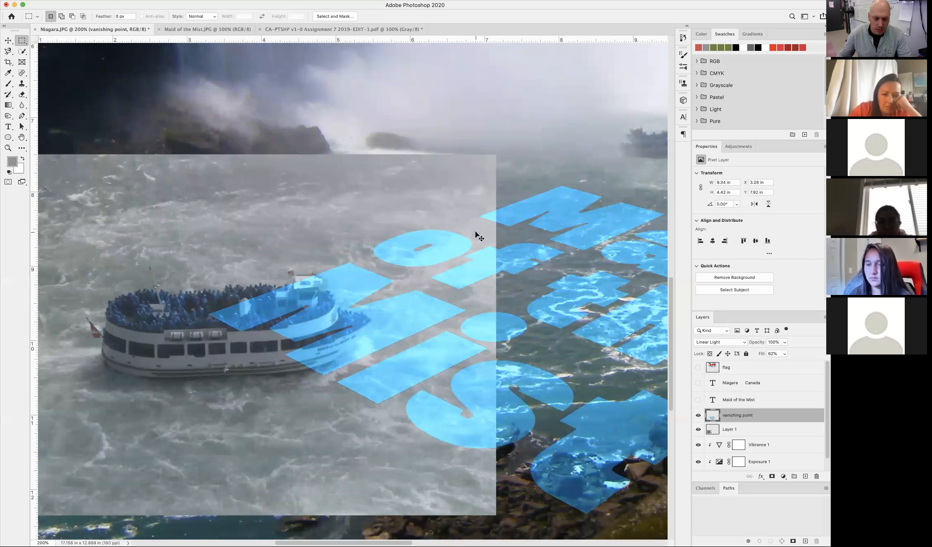
Scale the boat photo on Layer 1 down to about 3.78 × 2.83 in and position the boat overlapping the M of "Mist".
left_click(713, 432)
key("super+t")
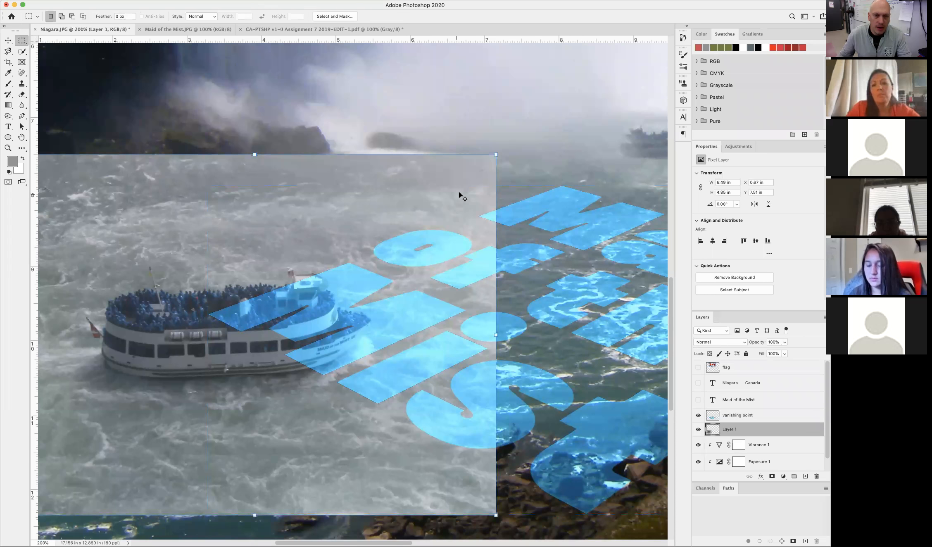
left_click_drag(496, 155, 344, 268)
left_click_drag(232, 352, 272, 274)
left_click_drag(384, 189, 341, 222)
left_click_drag(245, 344, 236, 325)
left_click_drag(333, 203, 325, 207)
left_click_drag(227, 346, 303, 389)
key("Return")
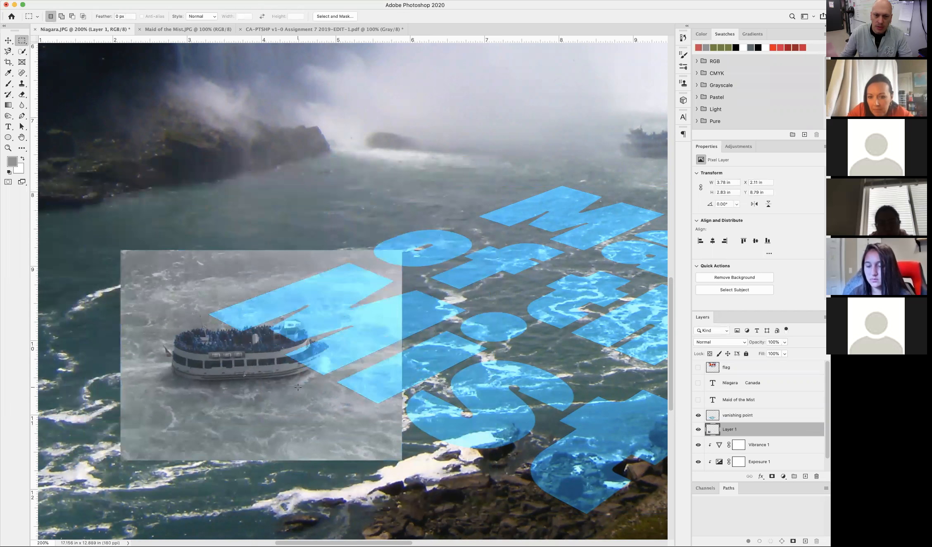
Stack Layer 1 above the vanishing point layer and load the perspective lettering's outline as a selection.
left_click_drag(711, 431, 718, 410)
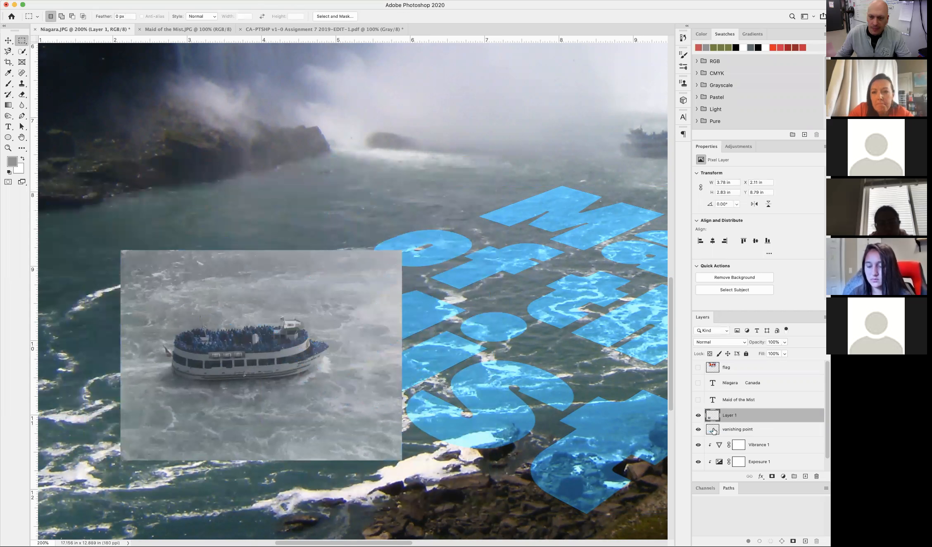
left_click(714, 431)
left_click(714, 431, "super")
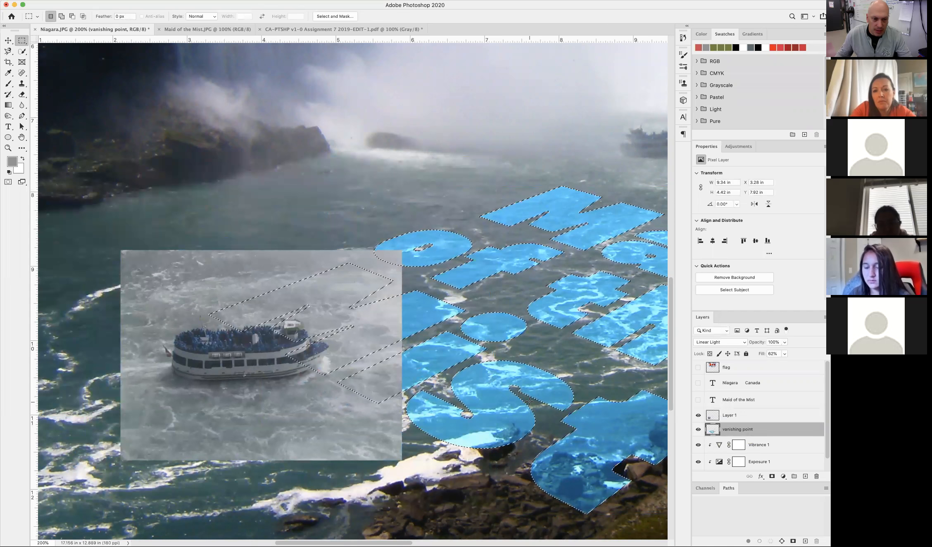
Rename Layer 1 as Boat.
left_click(707, 416)
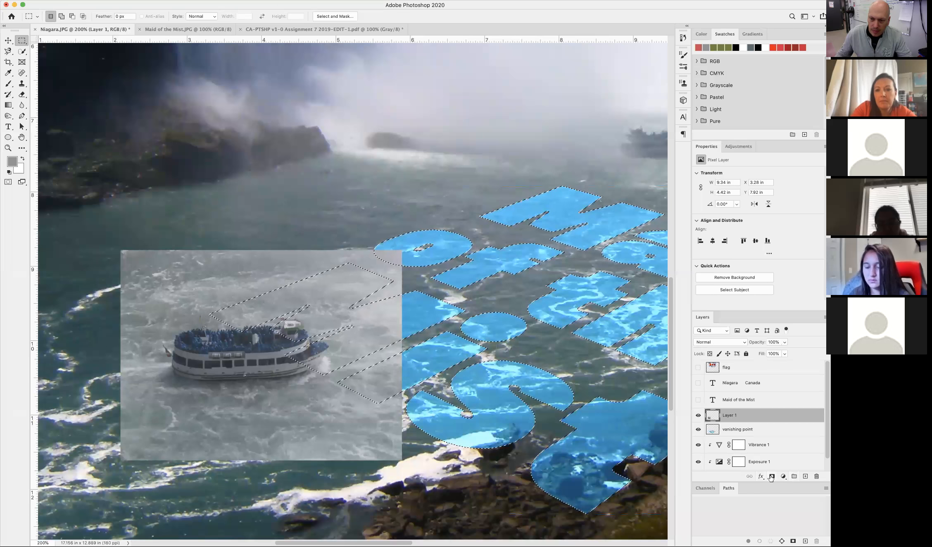
double_click(730, 418)
type("Boat")
key("Return")
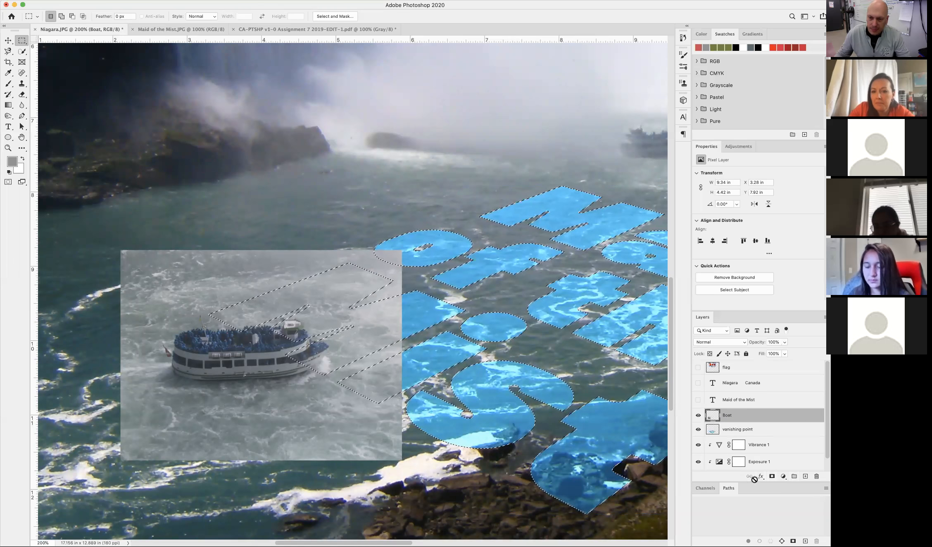
Mask the Boat layer with the inverted lettering selection and briefly compare the image with the layer hidden.
left_click(771, 477)
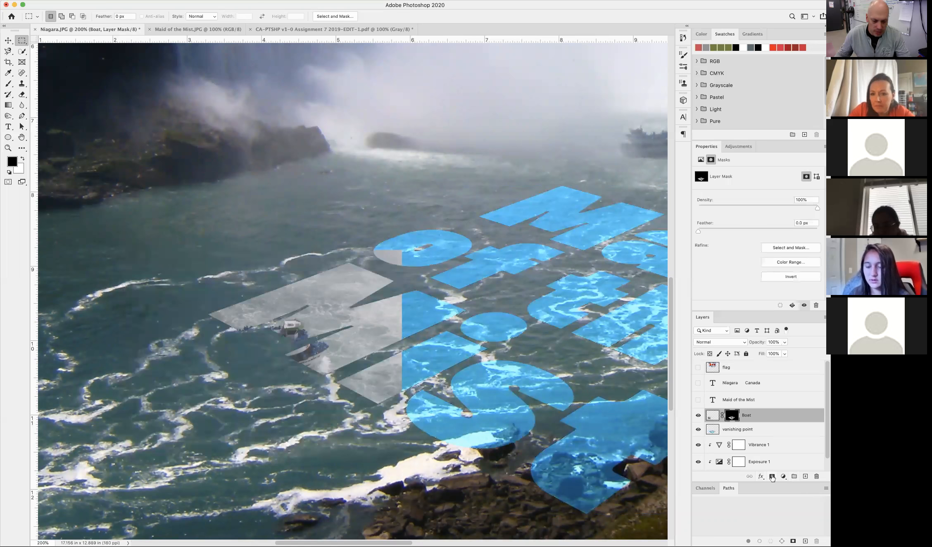
key("super+z")
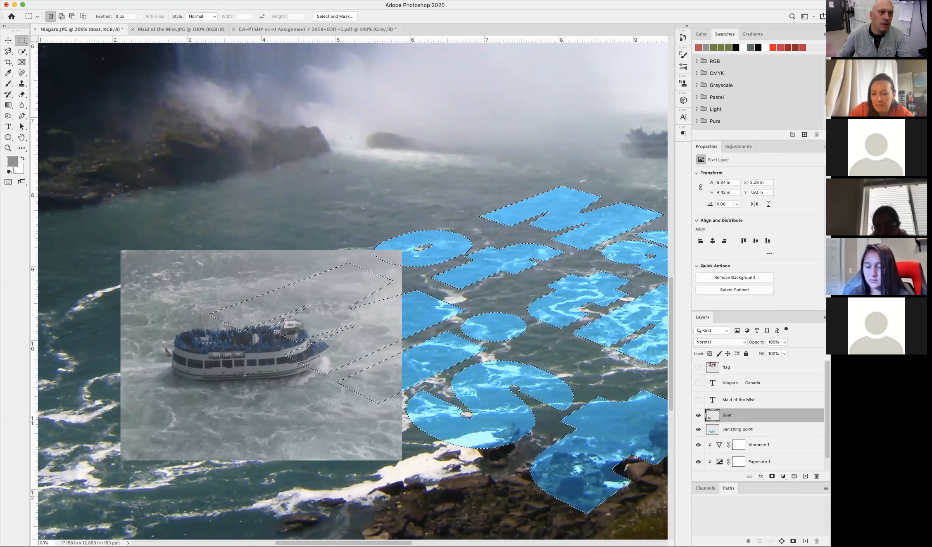
left_click(143, 1)
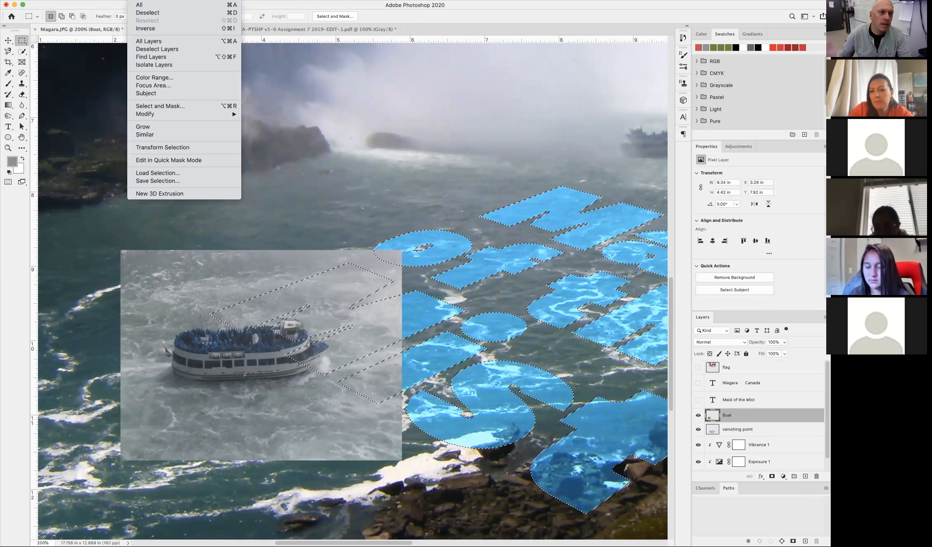
left_click(145, 28)
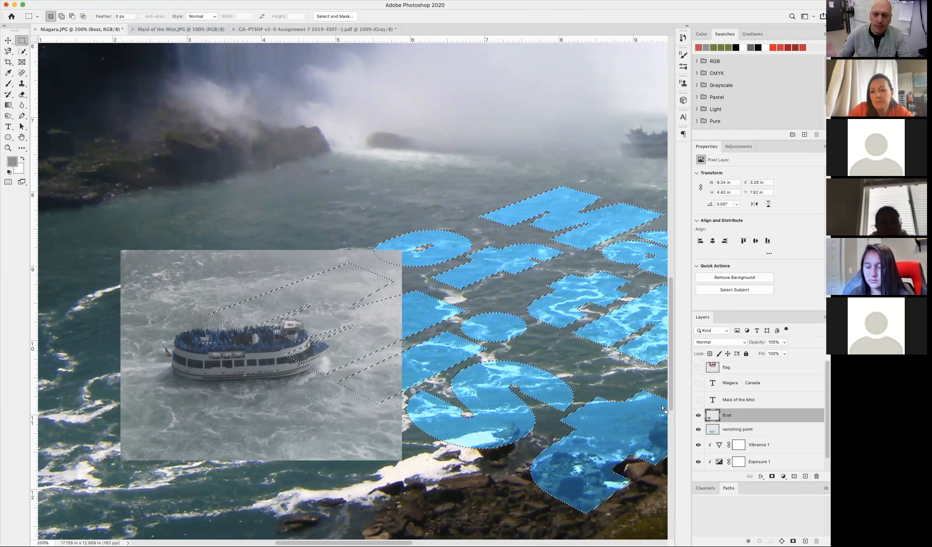
left_click(770, 476)
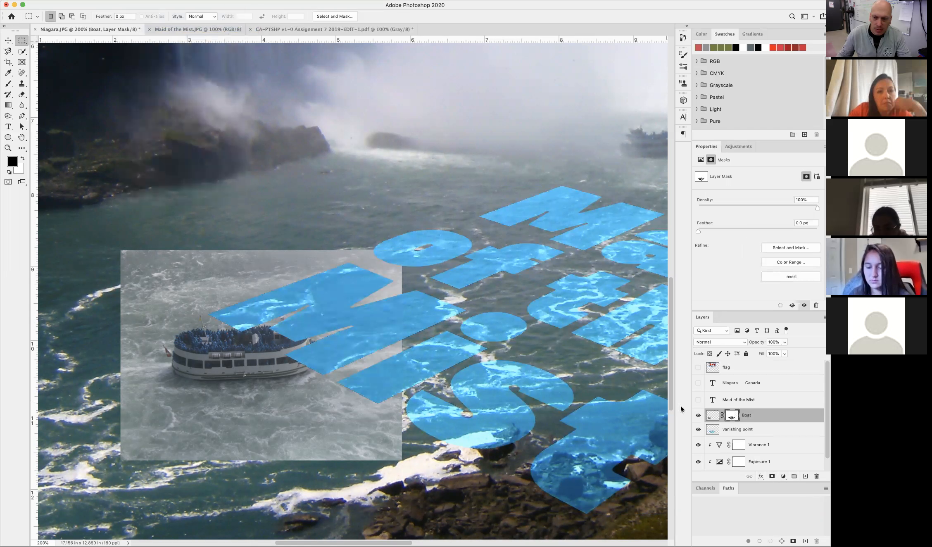
left_click(698, 415)
left_click(699, 416)
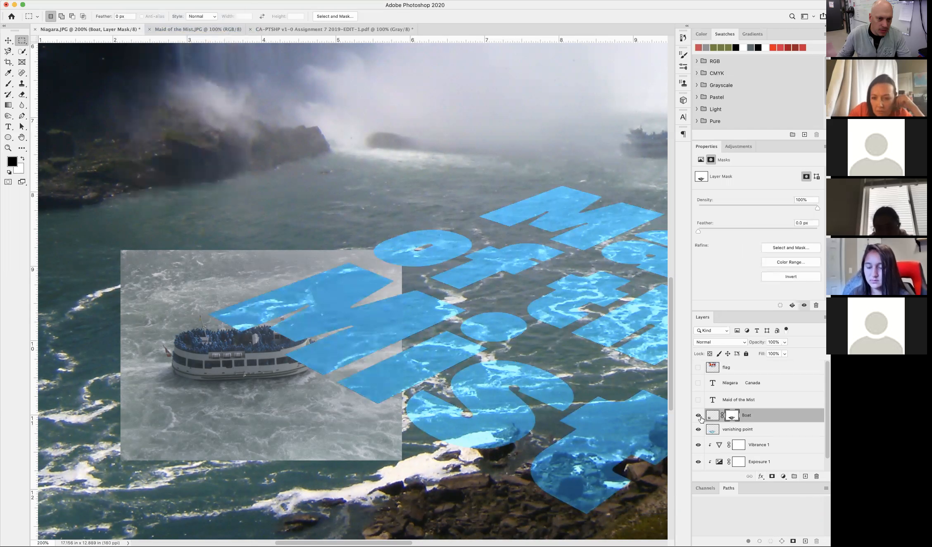
left_click(700, 418)
left_click(700, 418)
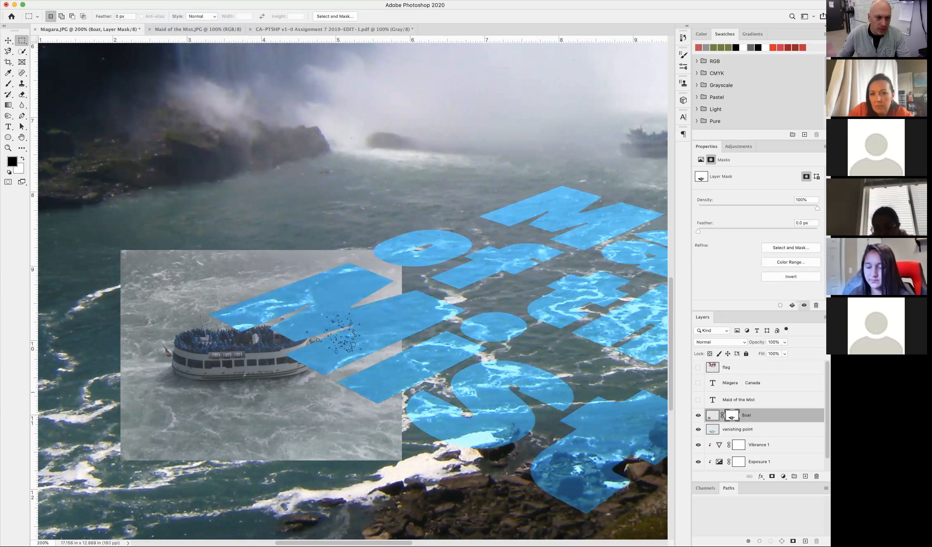
Paint black on the Boat mask with a 284 px soft round brush to hide the gray water above and below the boat.
key("b")
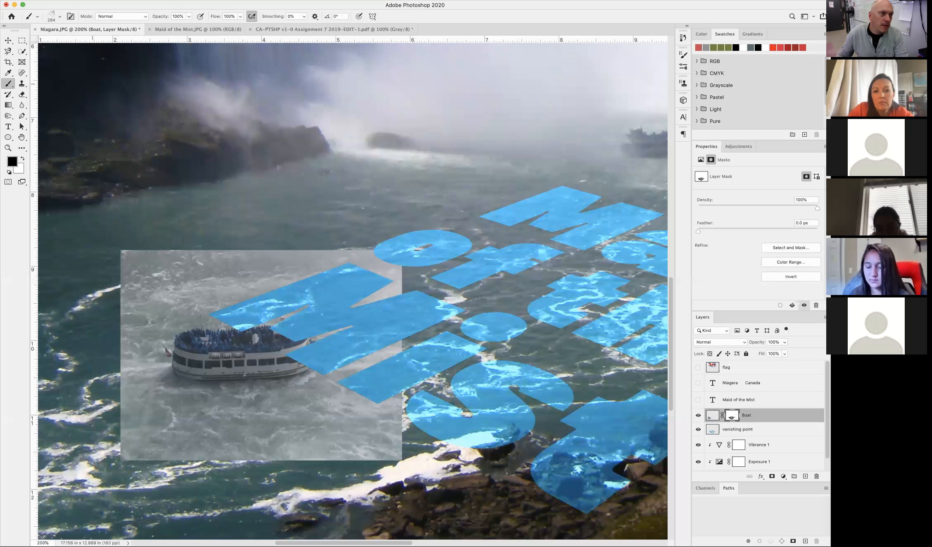
left_click(59, 18)
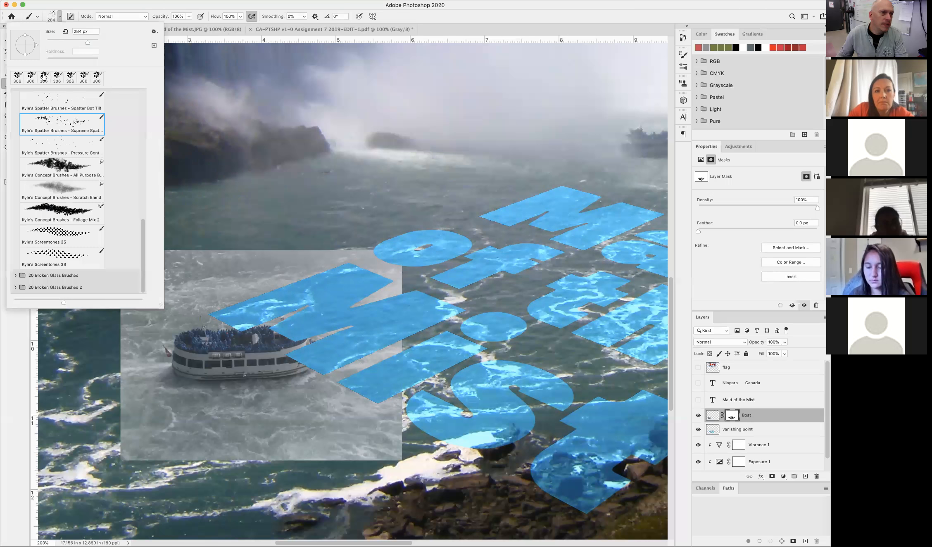
scroll(76, 103, "up", 15)
left_click(52, 112)
key("Return")
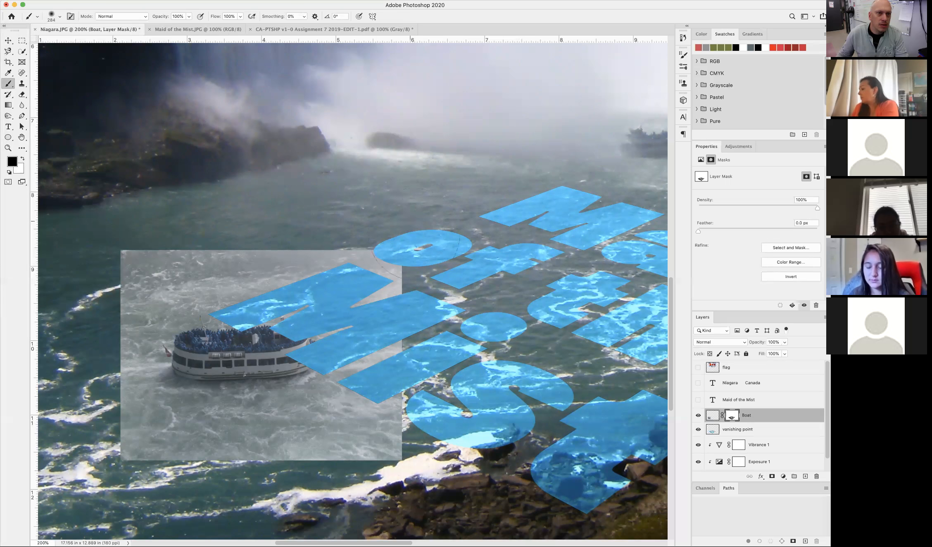
left_click_drag(376, 273, 293, 268)
left_click_drag(380, 293, 145, 279)
left_click_drag(407, 440, 165, 453)
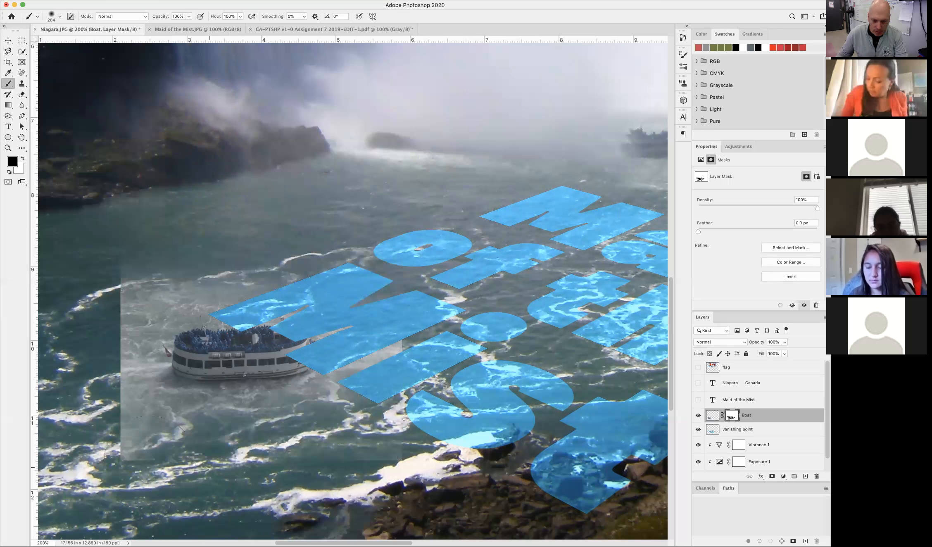
Hide the remaining gray water close around the boat on its mask, using progressively smaller black brushes.
key("bracketleft")
key("bracketleft")
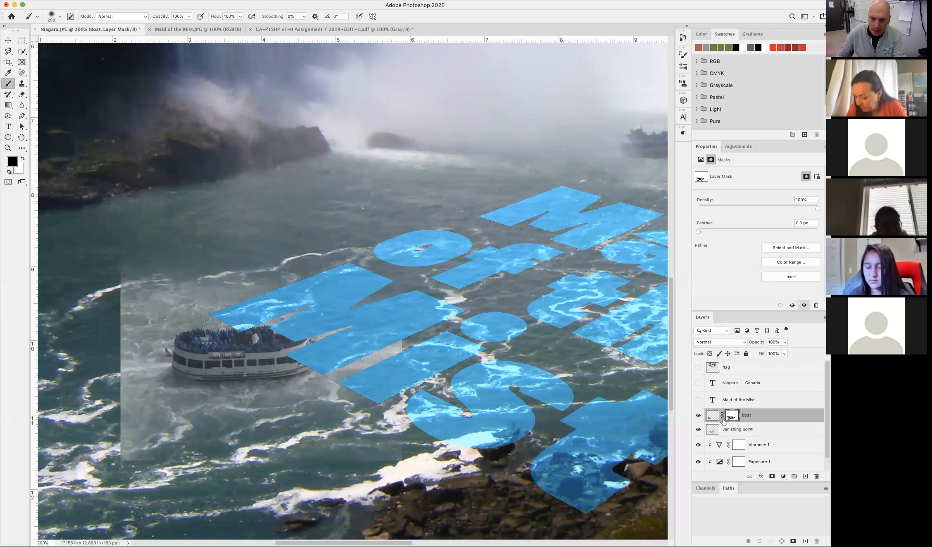
key("bracketleft")
mouse_move(161, 425)
left_mouse_down()
mouse_move(104, 370)
mouse_move(171, 417)
mouse_move(174, 486)
mouse_move(106, 371)
mouse_move(117, 319)
mouse_move(109, 292)
mouse_move(217, 273)
mouse_move(401, 307)
mouse_move(395, 413)
mouse_move(394, 323)
mouse_move(383, 361)
mouse_move(362, 384)
mouse_move(286, 422)
mouse_move(211, 426)
mouse_move(311, 402)
mouse_move(323, 388)
mouse_move(162, 397)
left_mouse_up()
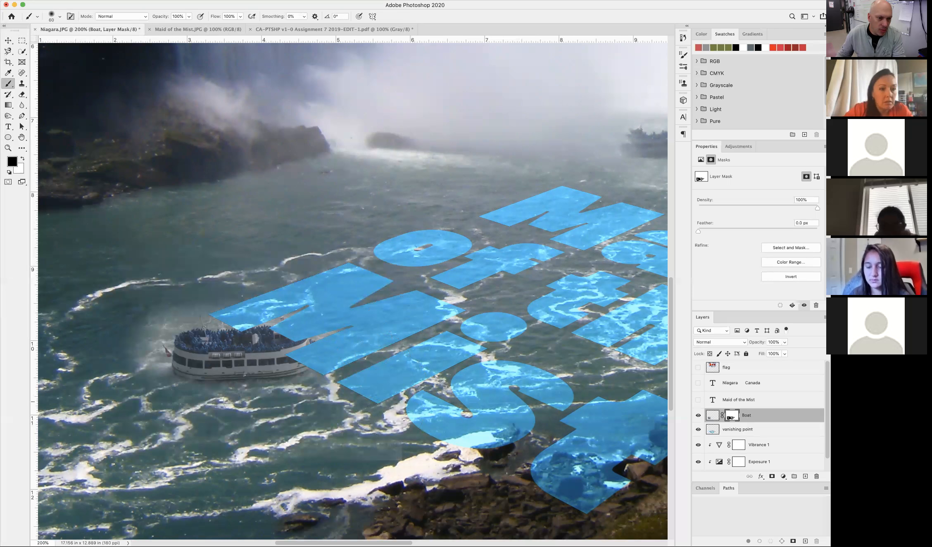
mouse_move(169, 391)
left_mouse_down()
mouse_move(137, 343)
mouse_move(180, 397)
left_mouse_up()
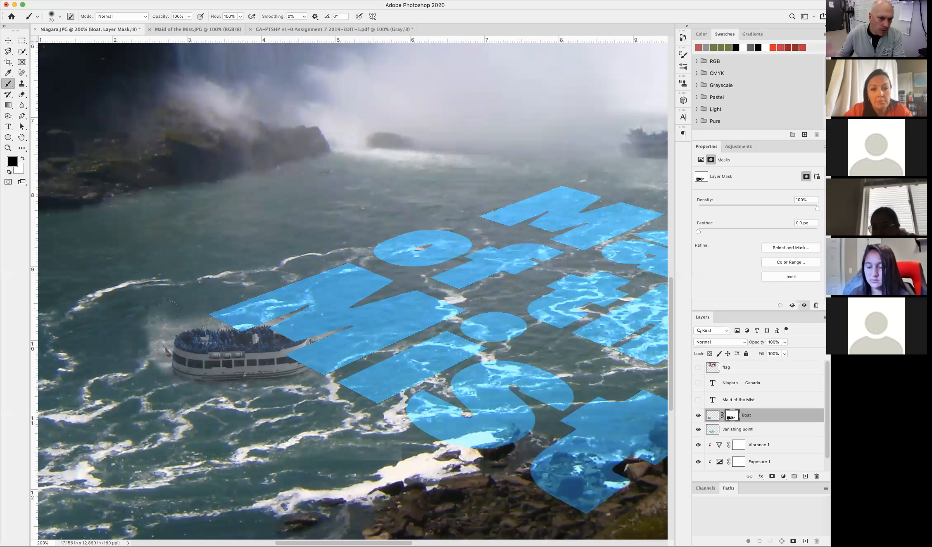
left_click_drag(168, 311, 151, 319)
Paint white on the Boat mask with a 30 px brush to reveal the bow and upper deck over the lettering.
left_click(268, 336, "super")
left_click(298, 323, "super")
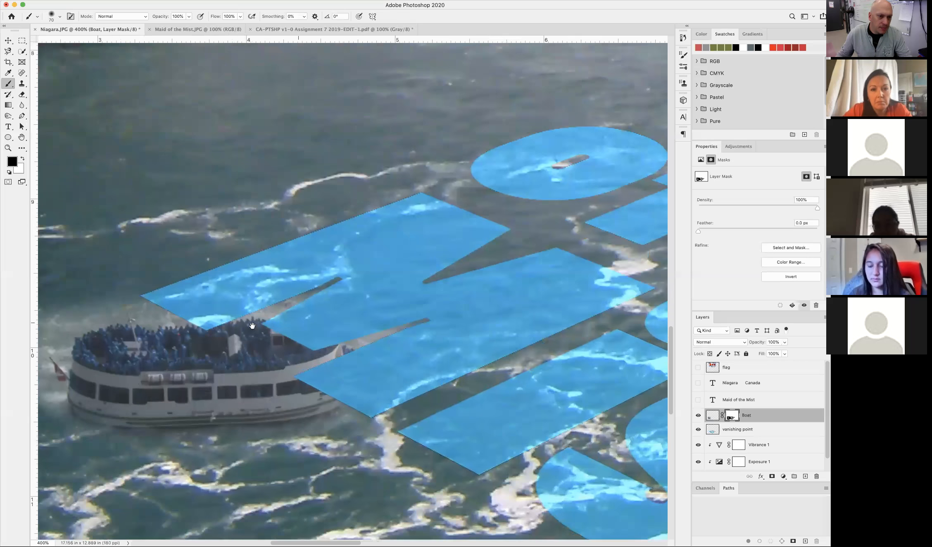
left_click_drag(252, 326, 372, 323)
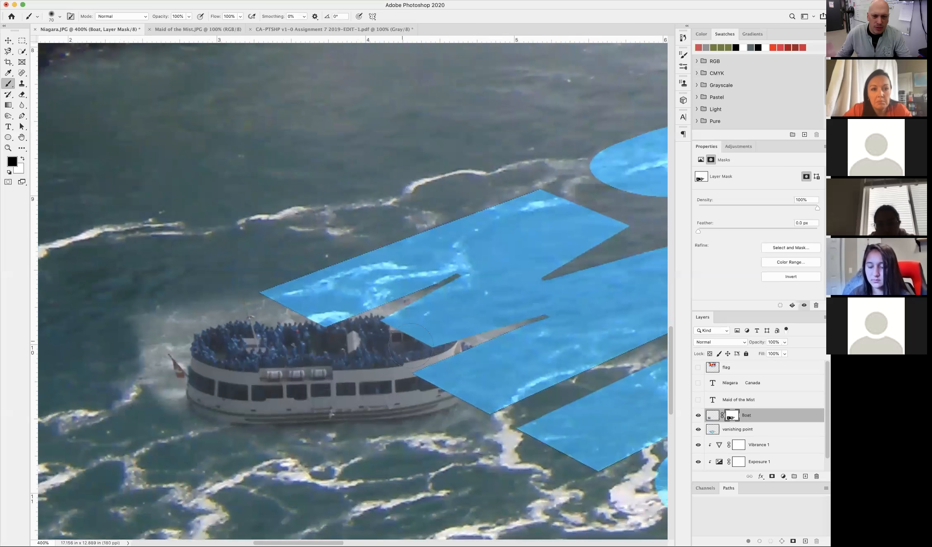
key("bracketleft")
key("bracketleft")
key("bracketleft")
key("bracketleft")
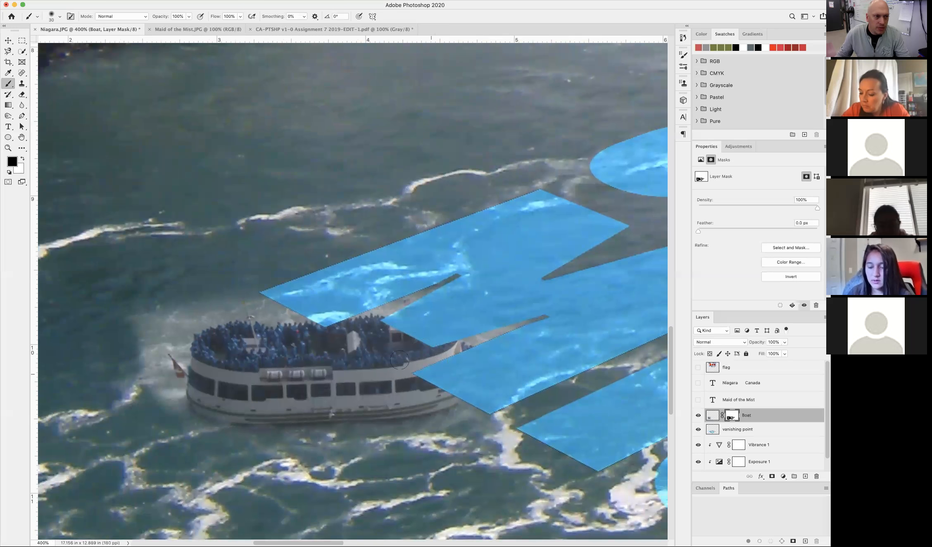
key("x")
mouse_move(427, 377)
left_mouse_down()
mouse_move(438, 375)
mouse_move(434, 389)
mouse_move(450, 361)
mouse_move(443, 335)
mouse_move(408, 329)
mouse_move(431, 334)
left_mouse_up()
left_click_drag(354, 318, 321, 328)
mouse_move(458, 346)
left_mouse_down()
mouse_move(450, 386)
mouse_move(473, 364)
mouse_move(488, 376)
mouse_move(461, 397)
mouse_move(494, 365)
mouse_move(468, 354)
left_mouse_up()
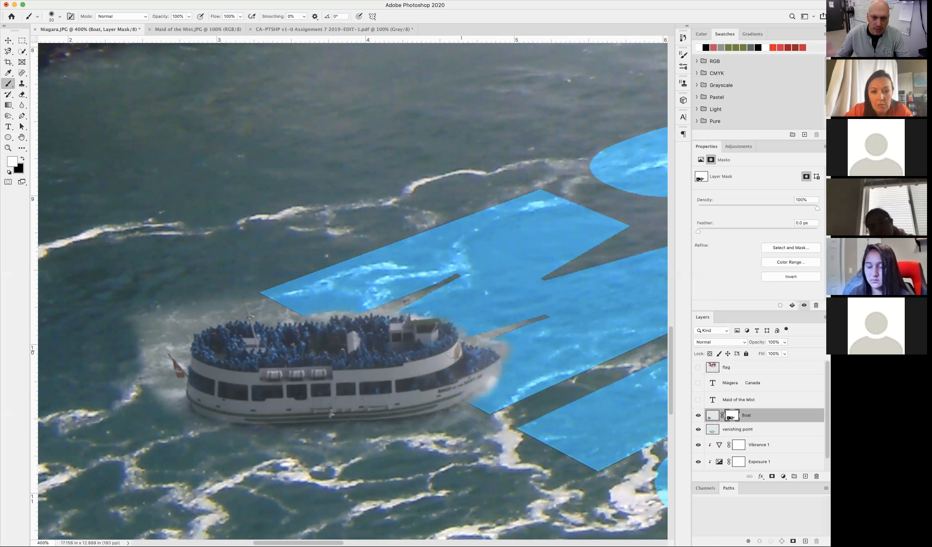
Trim the hazy fringe around the bow and along the upper deck by painting black on the mask with a 15 px brush.
left_click(425, 357, "super")
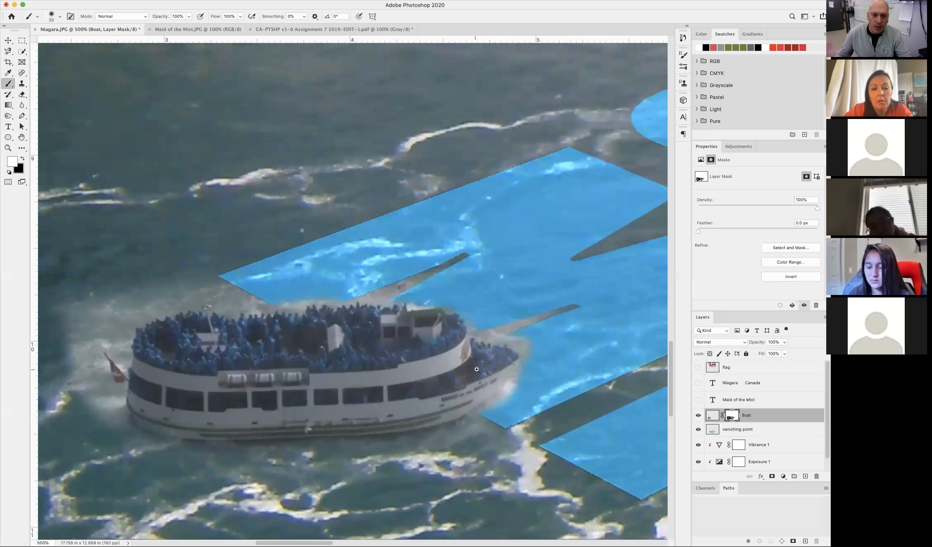
left_click(477, 370, "super")
left_click(477, 370, "super")
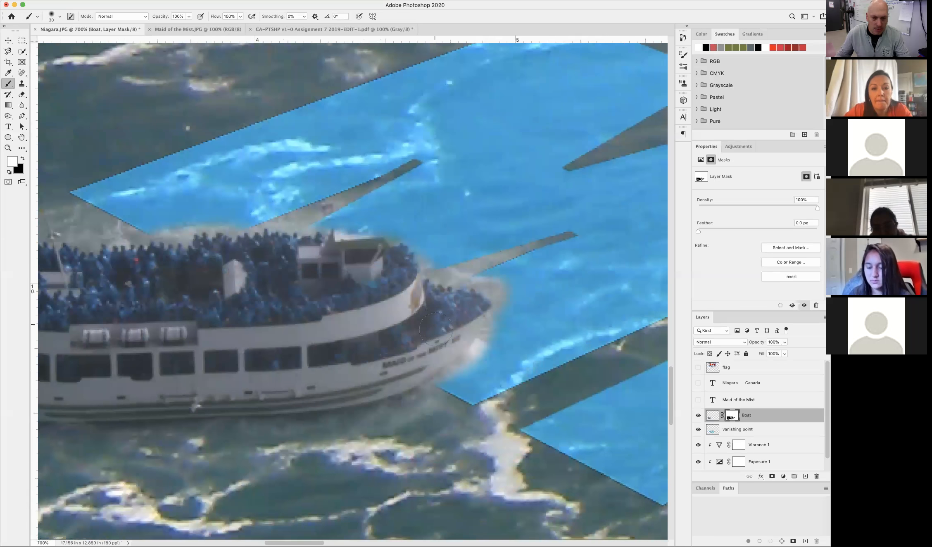
key("x")
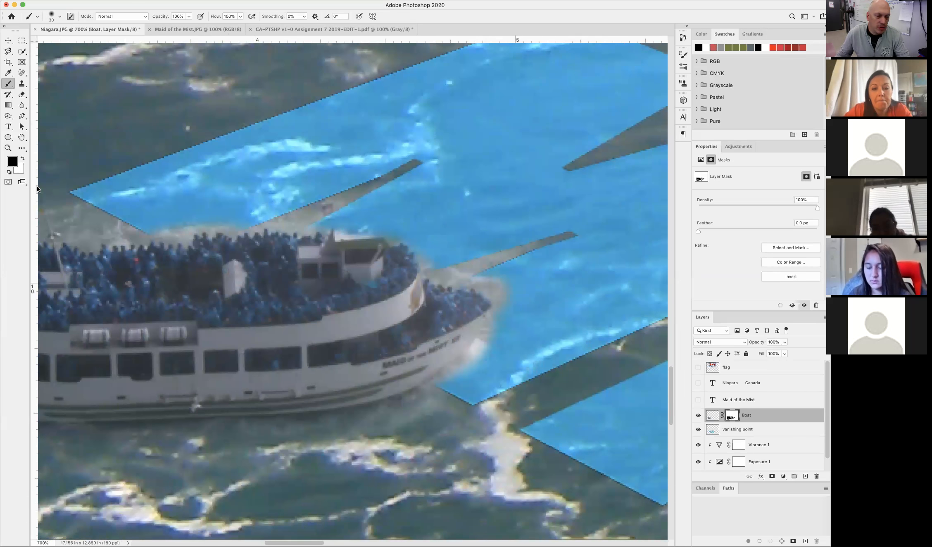
key("bracketleft")
key("bracketleft")
key("bracketleft")
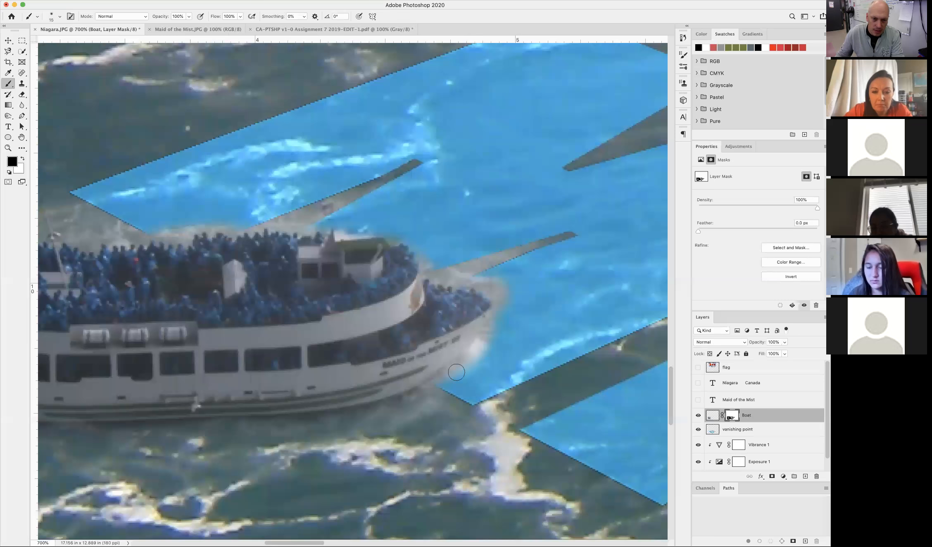
mouse_move(474, 357)
left_mouse_down()
mouse_move(510, 300)
mouse_move(496, 345)
mouse_move(484, 360)
mouse_move(507, 291)
mouse_move(429, 270)
left_mouse_up()
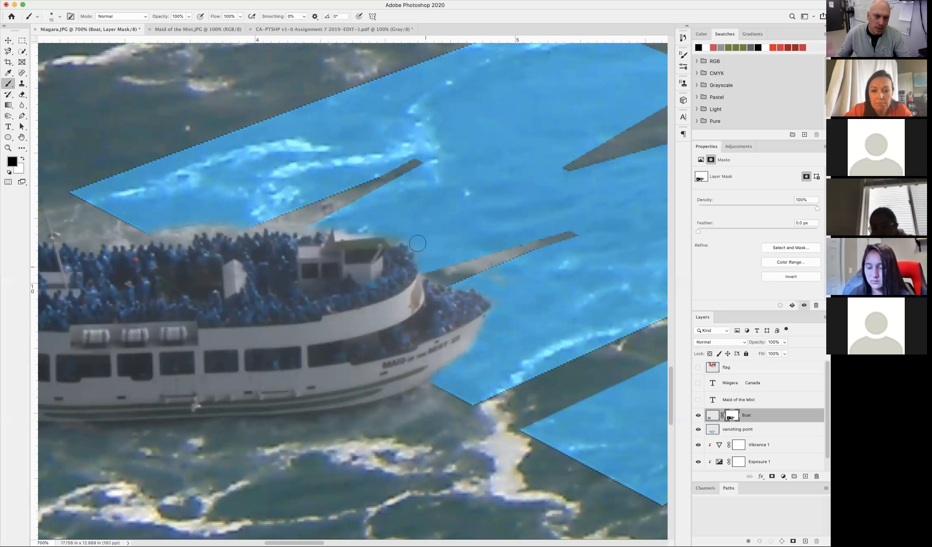
left_click_drag(397, 230, 355, 231)
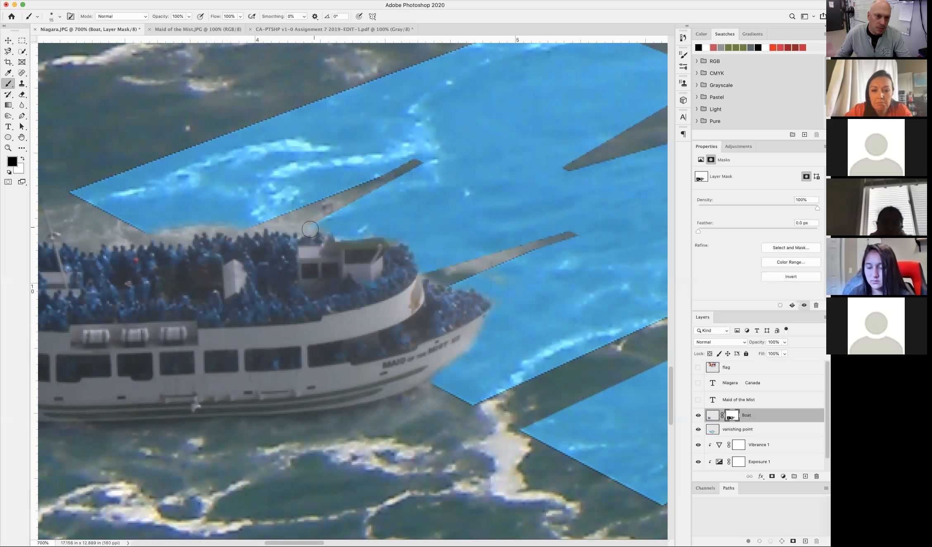
left_click_drag(228, 227, 178, 241)
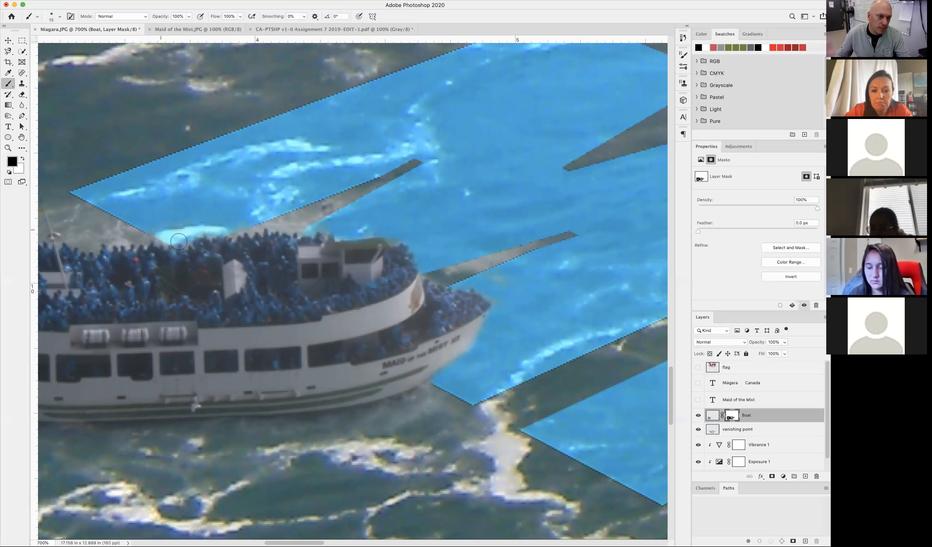
Examine how the masked boat sits against the lettering and river, both close up and in the whole composite.
left_click(376, 311, "alt")
left_click(388, 326, "alt")
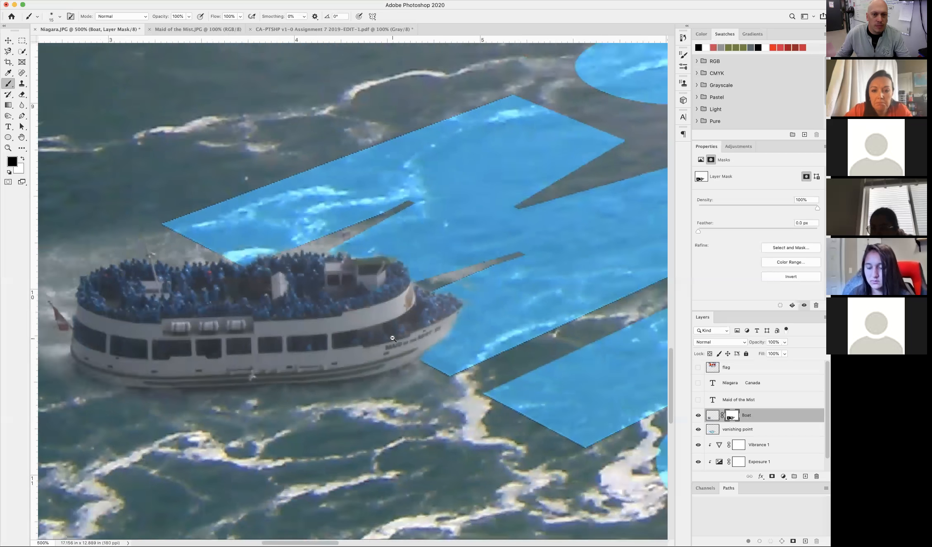
left_click(393, 338, "alt")
left_click(406, 335, "alt")
left_click(406, 336, "alt")
left_click(406, 336, "alt")
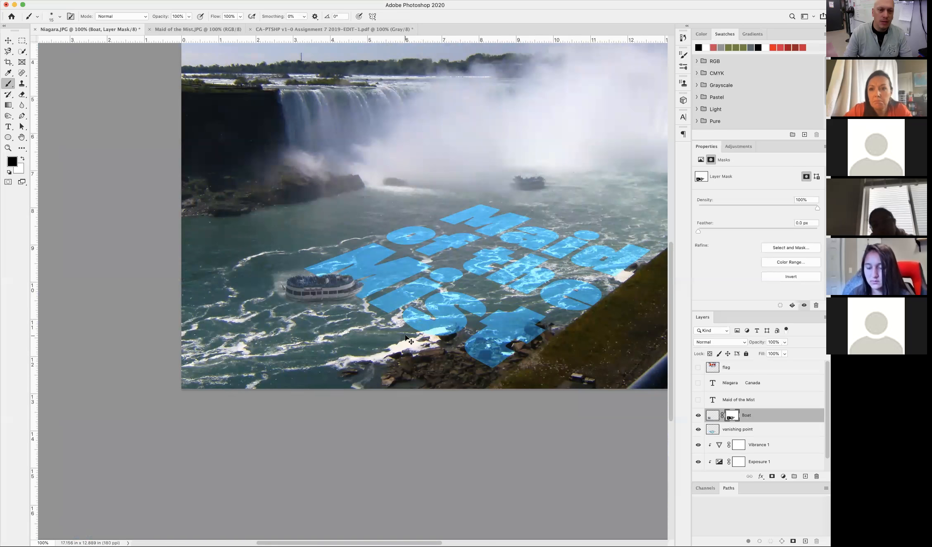
key("super+plus")
left_click_drag(424, 309, 393, 386)
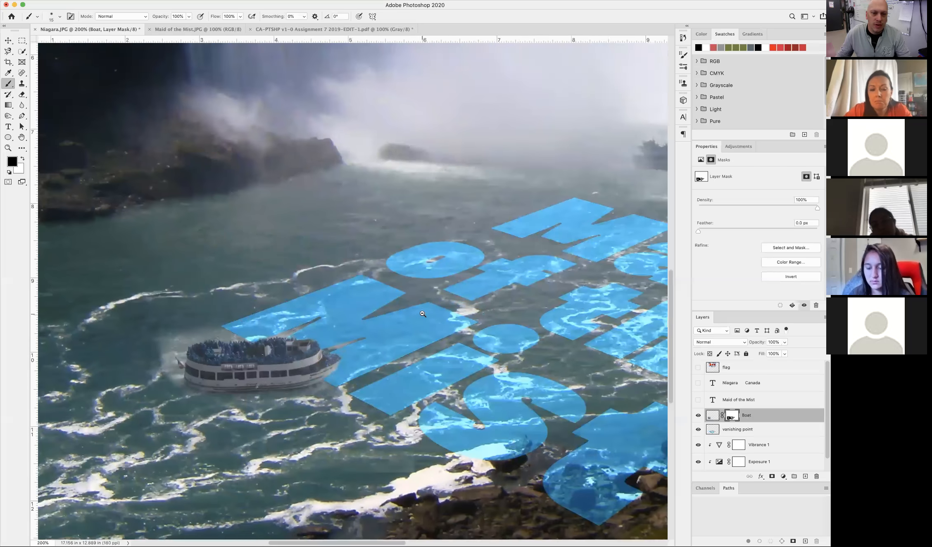
key("super+minus")
left_click_drag(428, 324, 426, 361)
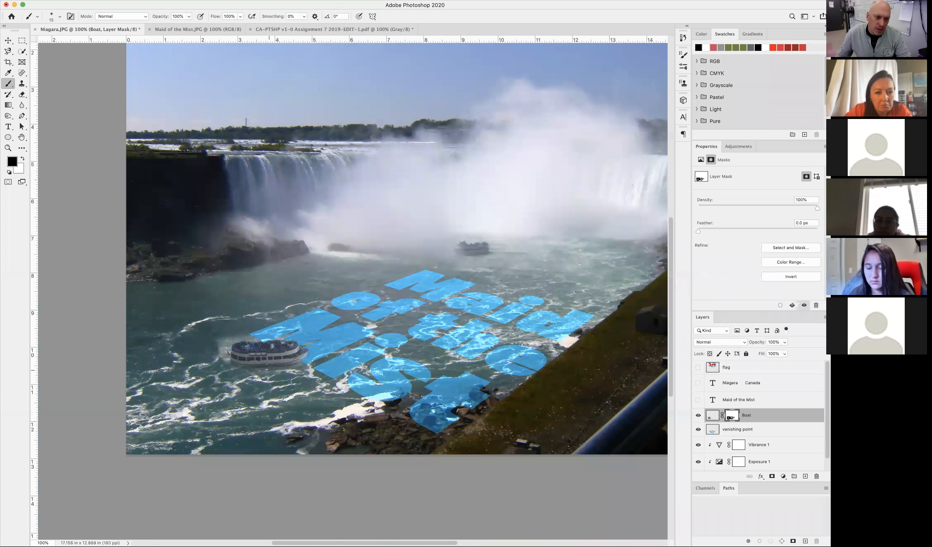
Show the Niagara Canada text layer and the flag layer stacked above it.
left_click(697, 383)
left_click_drag(545, 247, 490, 329)
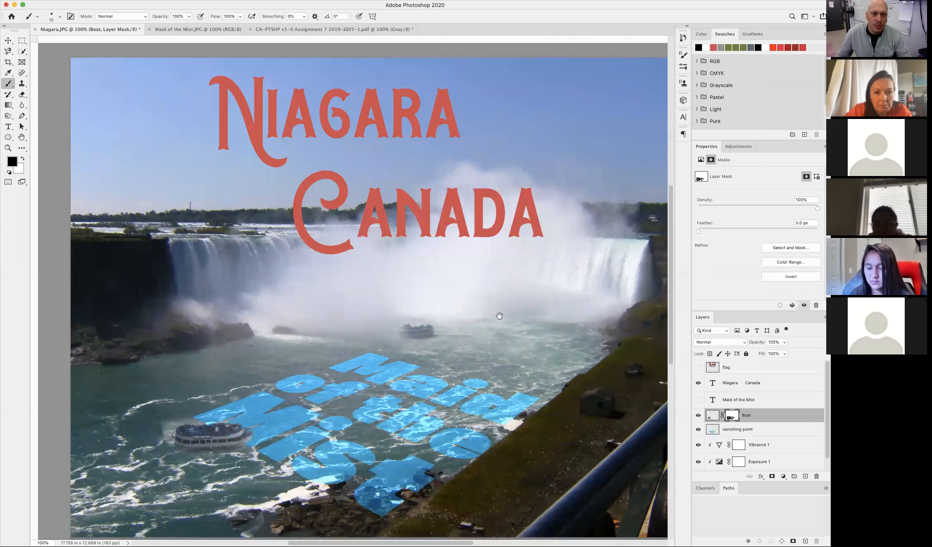
left_click(715, 387)
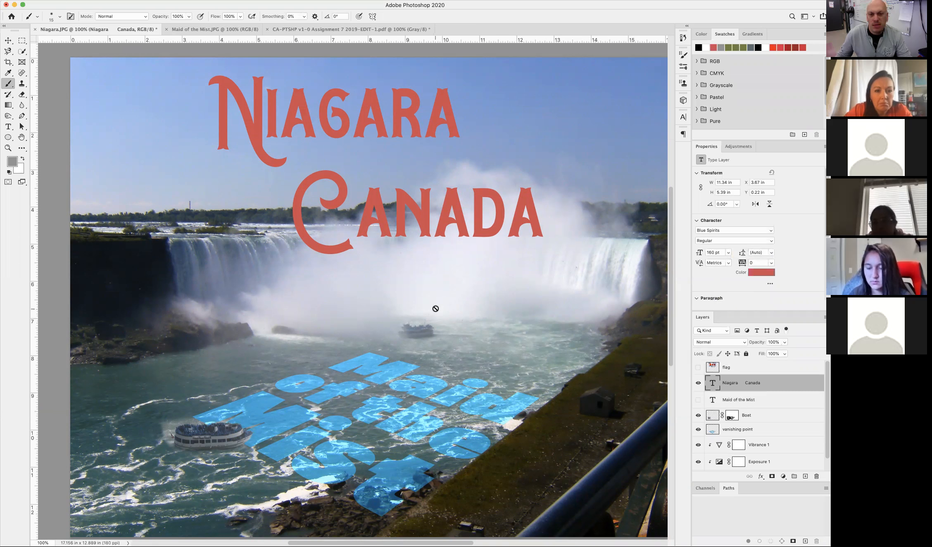
left_click(698, 367)
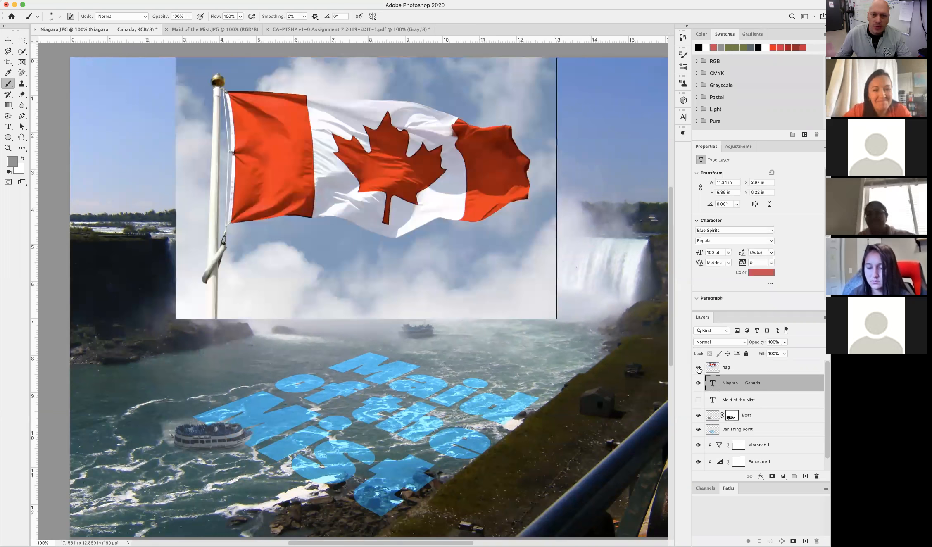
left_click(698, 368)
left_click(698, 368)
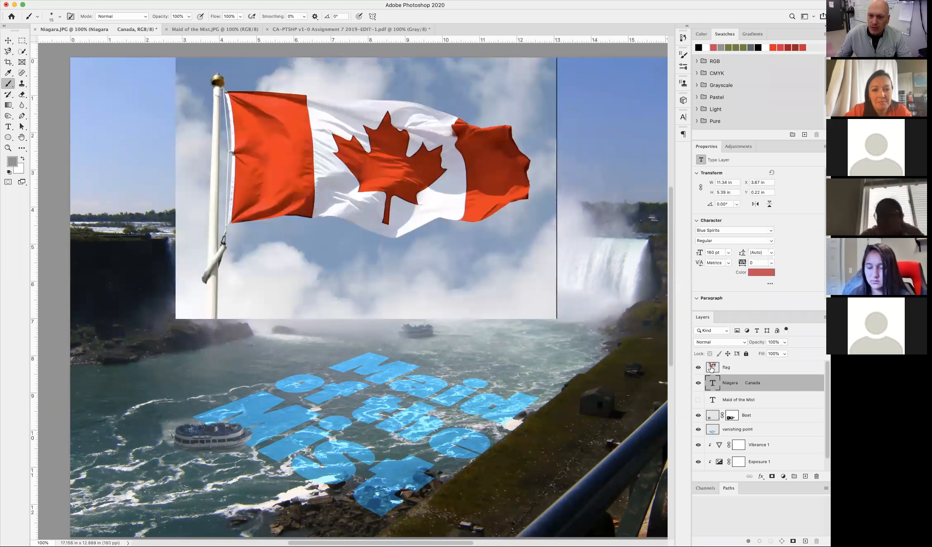
Clip the flag layer to the Niagara Canada text with a clipping mask.
left_click(710, 368)
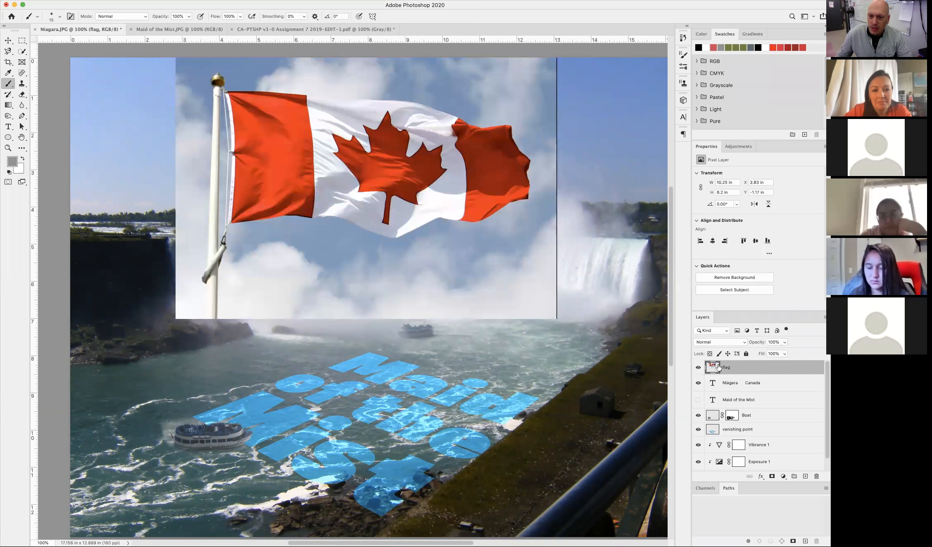
right_click(742, 369)
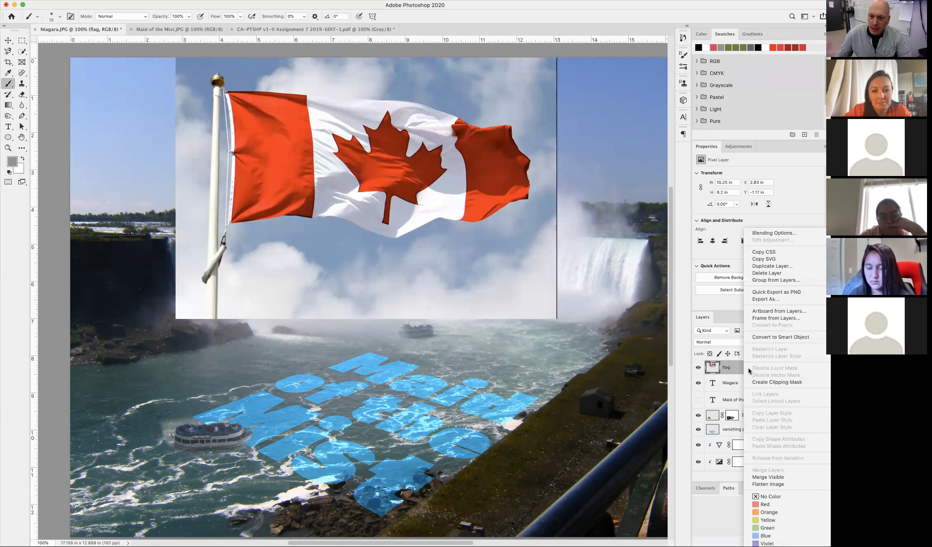
left_click(762, 382)
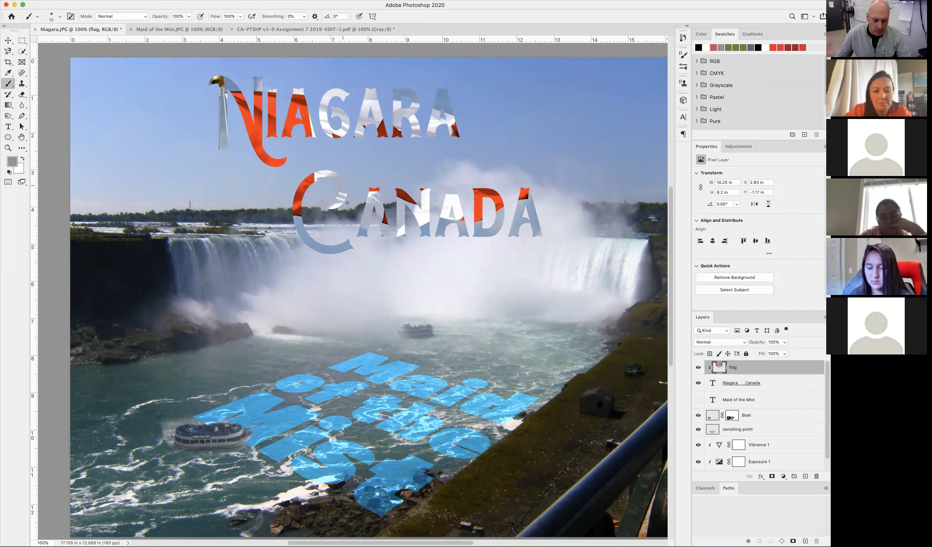
Enlarge the clipped flag to about 14.48 by 11.58 in and reposition it so it fills all the Niagara Canada letters.
key("v")
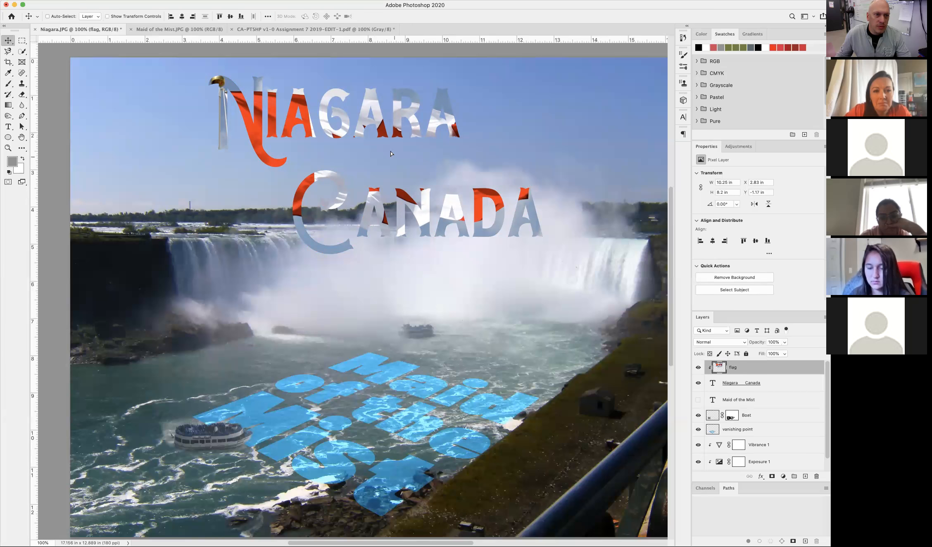
left_click_drag(377, 155, 404, 190)
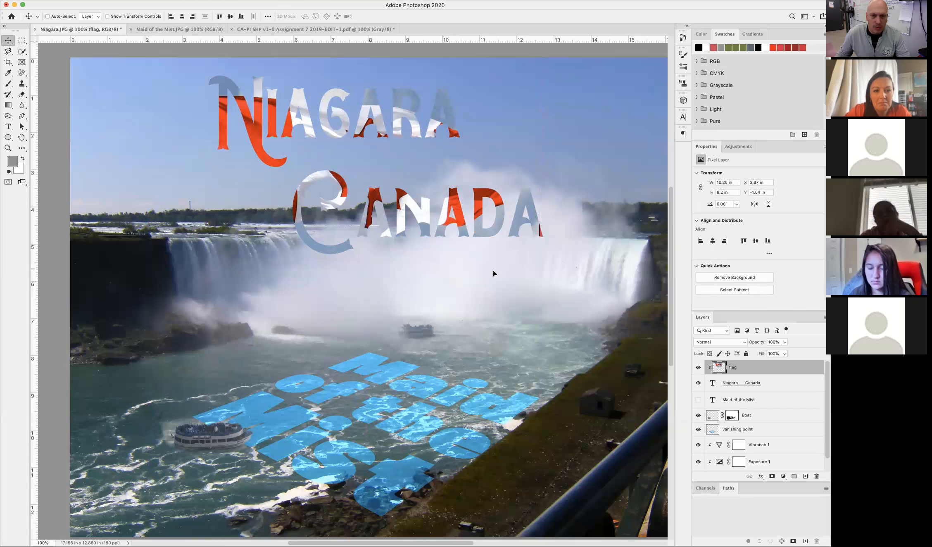
key("ctrl+t")
left_click_drag(540, 323, 642, 406)
left_click_drag(503, 306, 475, 305)
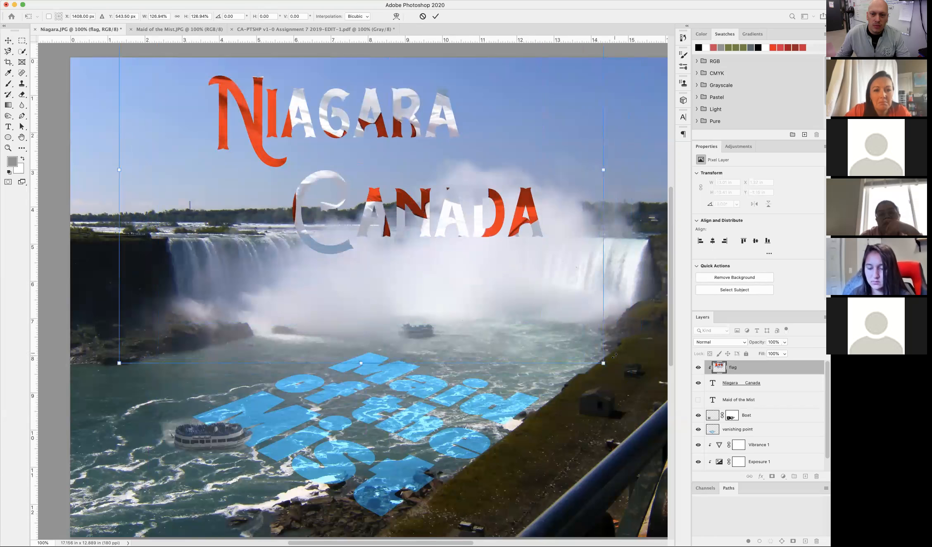
left_click_drag(603, 381, 657, 406)
left_click_drag(554, 322, 532, 307)
key("Return")
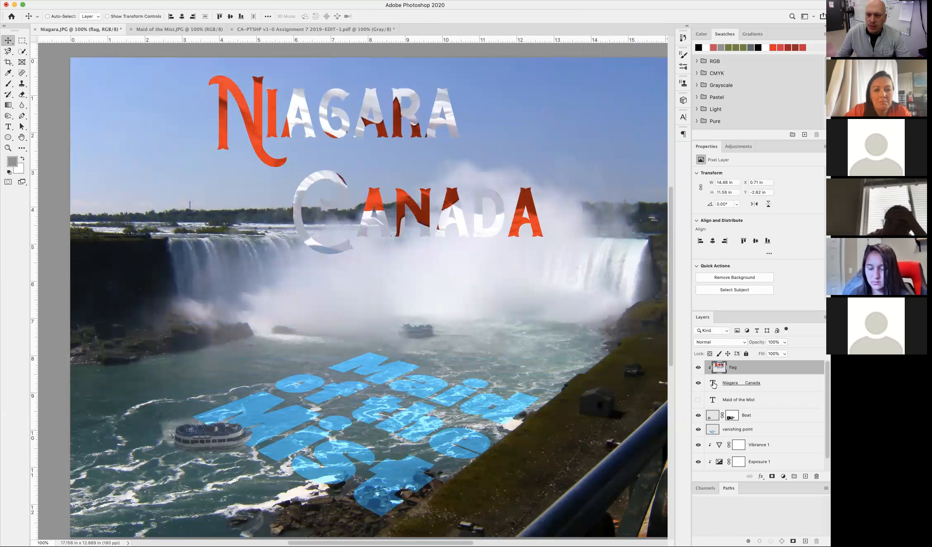
Tighten the leading of the Niagara Canada text to 145.4 pt.
left_click(713, 385)
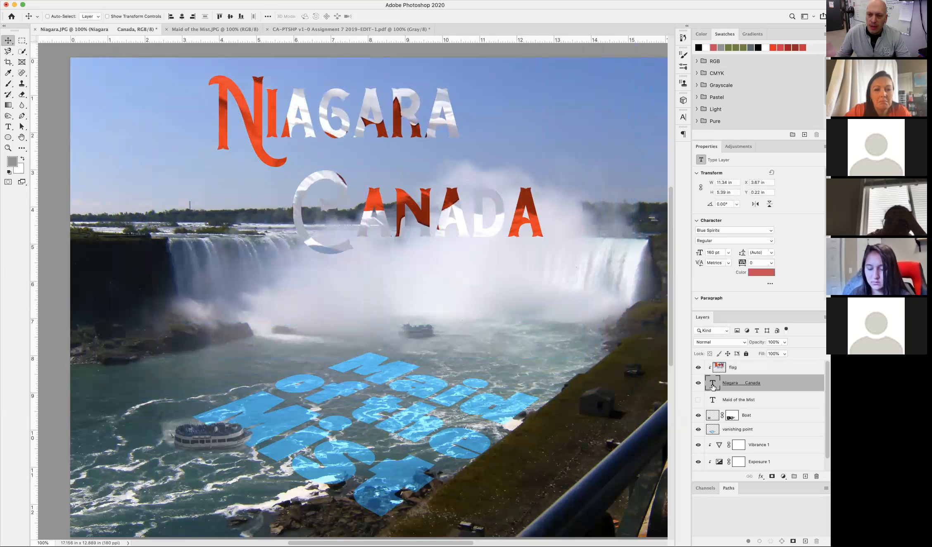
double_click(712, 385)
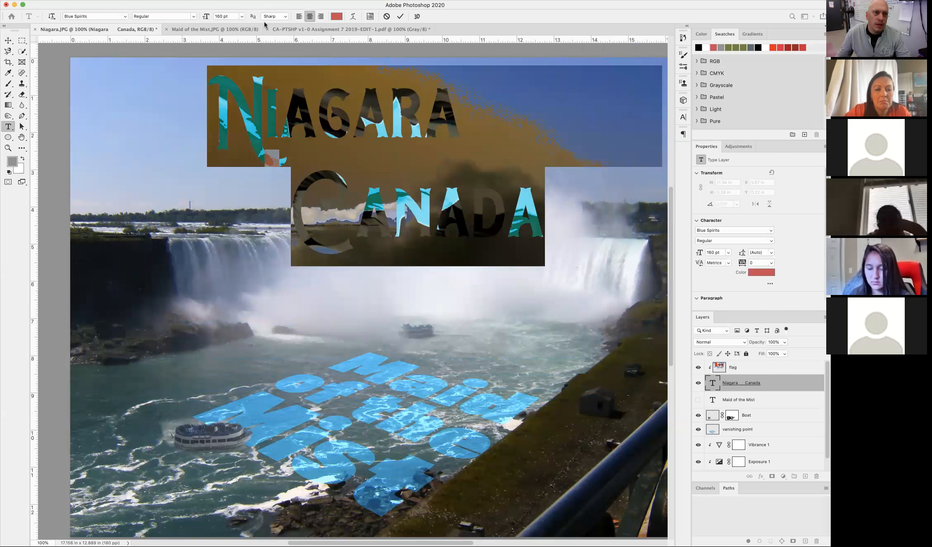
left_click(683, 117)
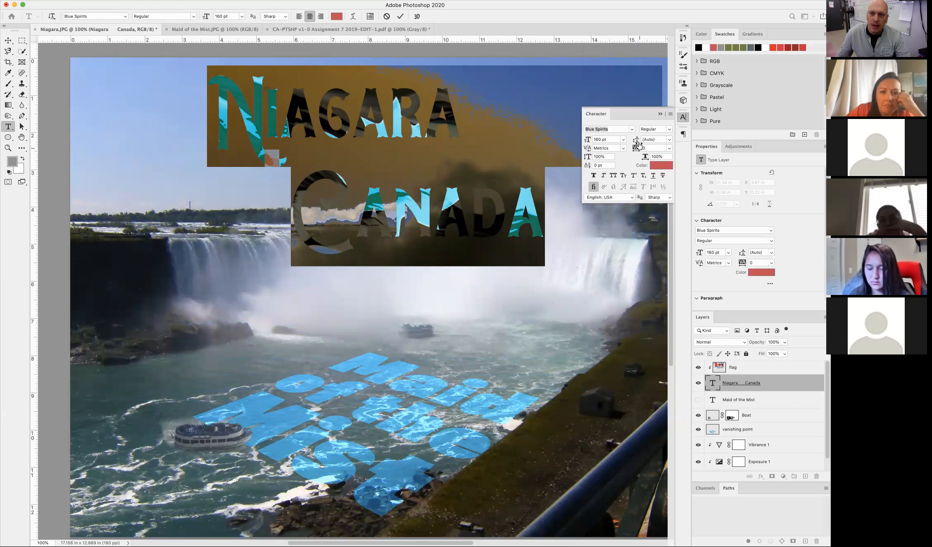
left_click_drag(636, 140, 616, 144)
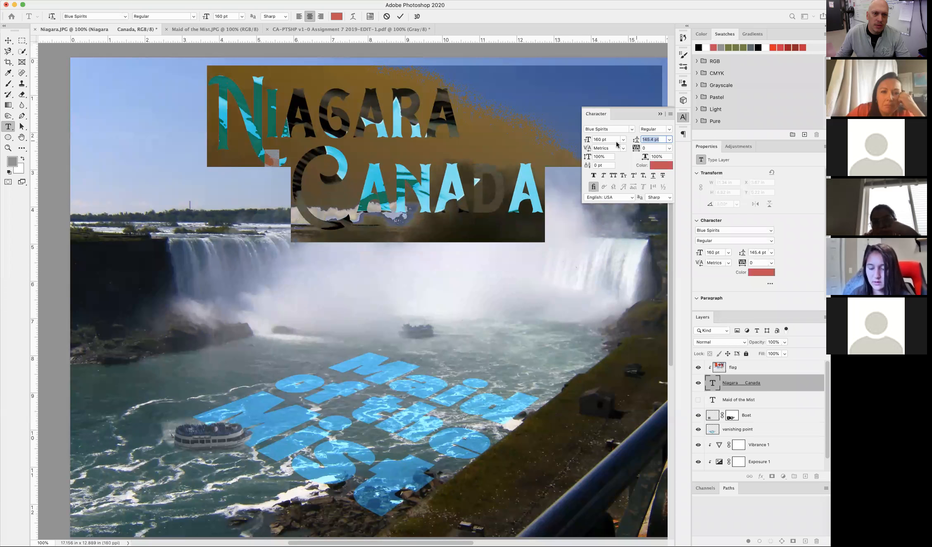
left_click(7, 42)
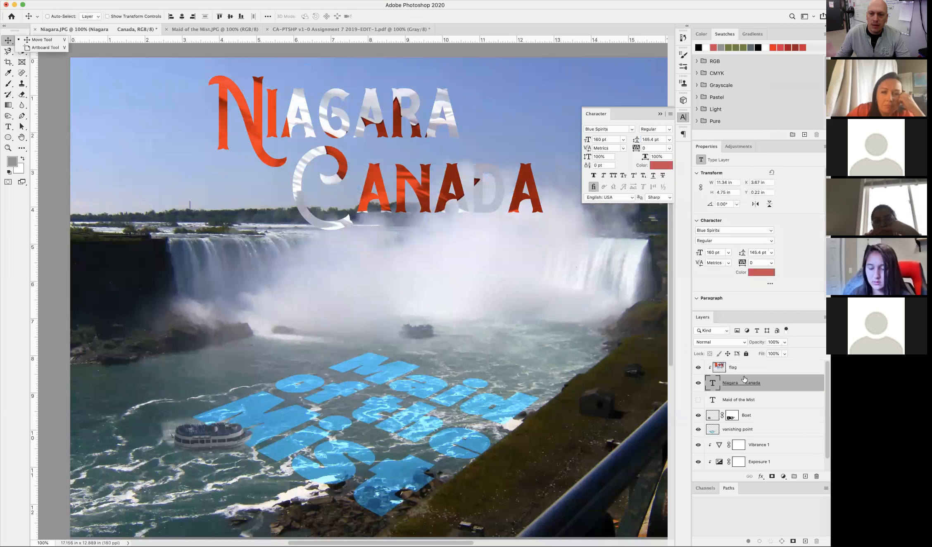
Move the Niagara Canada text and flag together further left and slightly down in the sky, and reposition the flag alone inside the letters.
left_click(757, 371)
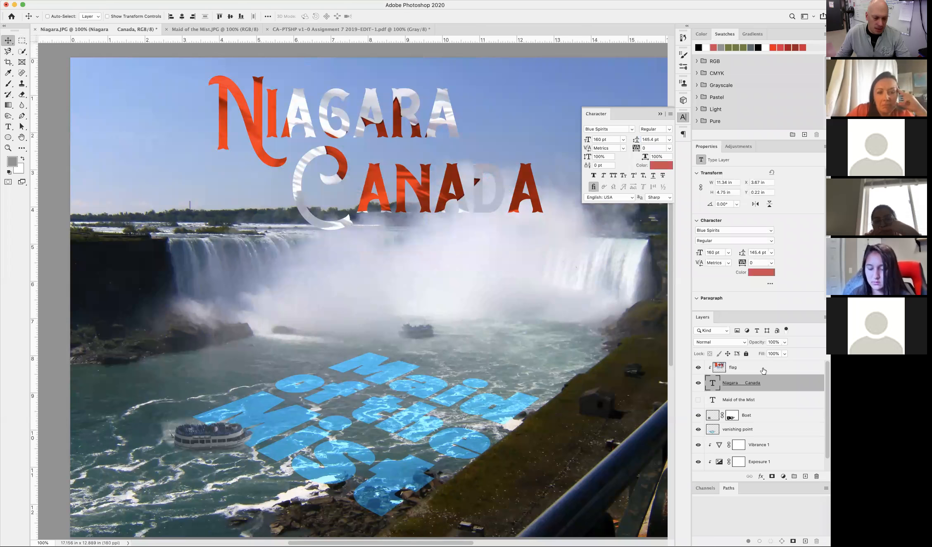
left_click(763, 369, "shift")
left_click_drag(449, 207, 386, 218)
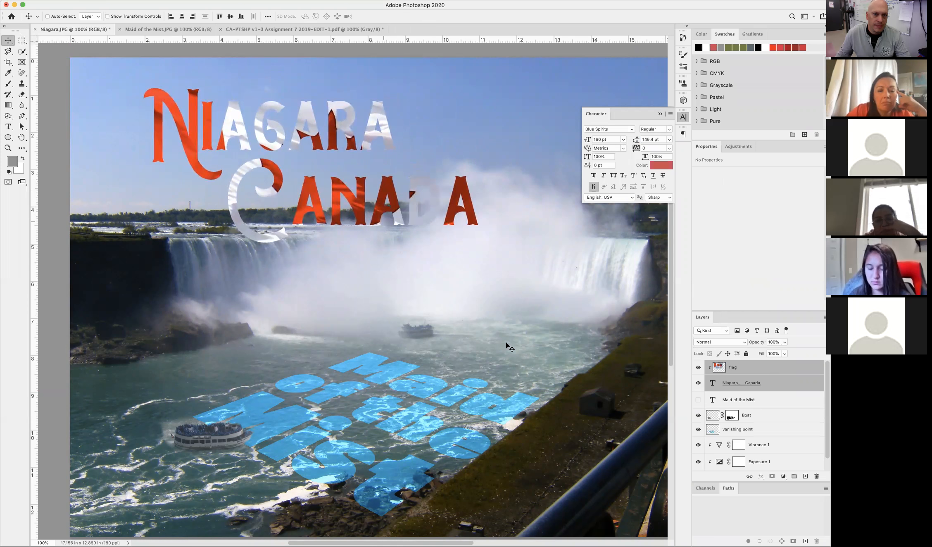
left_click(716, 370)
left_click_drag(336, 245, 372, 251)
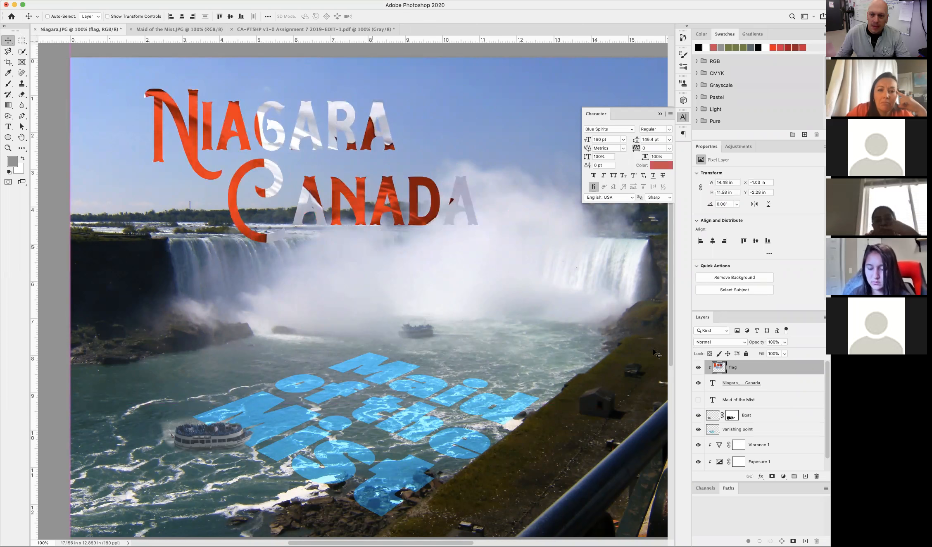
Add a layer mask to the Niagara Canada text and fade the lower part of CANADA into the mist with 14% opacity black, 600 and 400 px brushes.
left_click(712, 388)
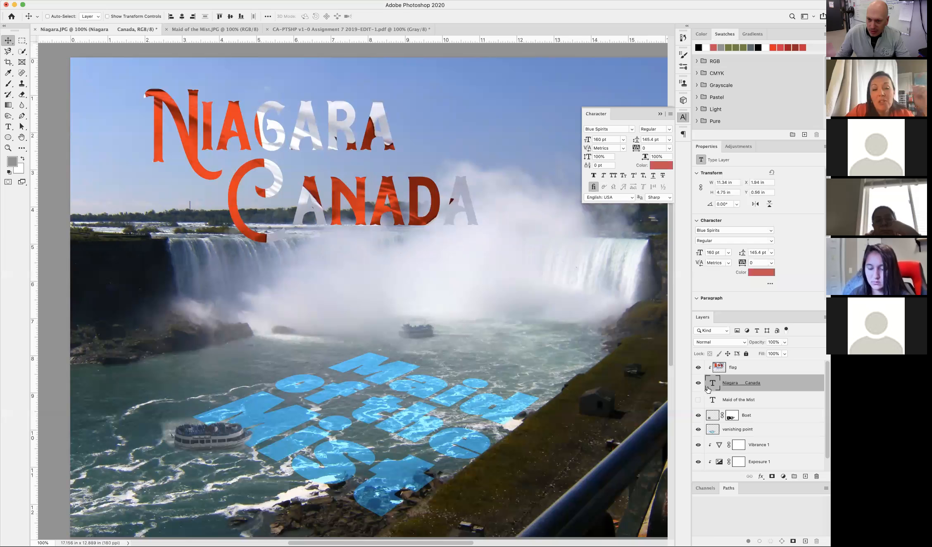
left_click(772, 477)
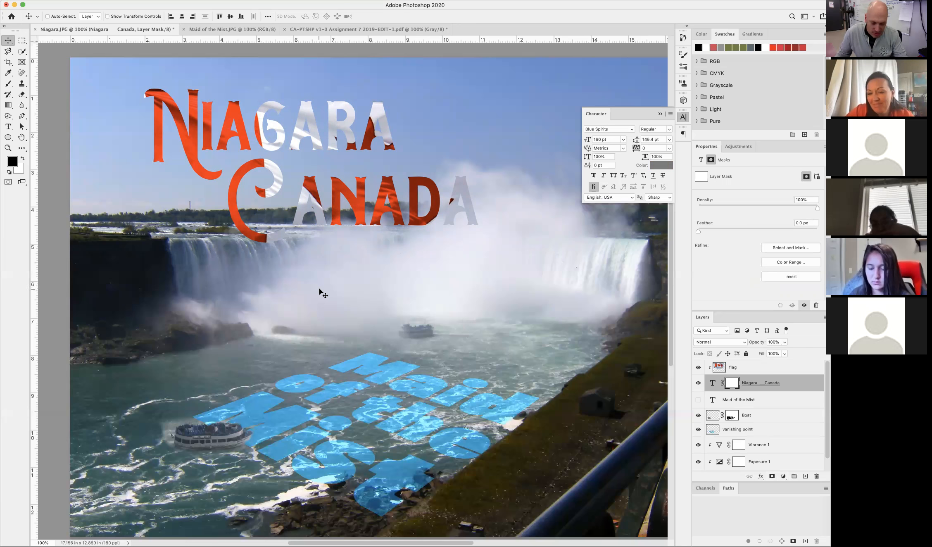
key("b")
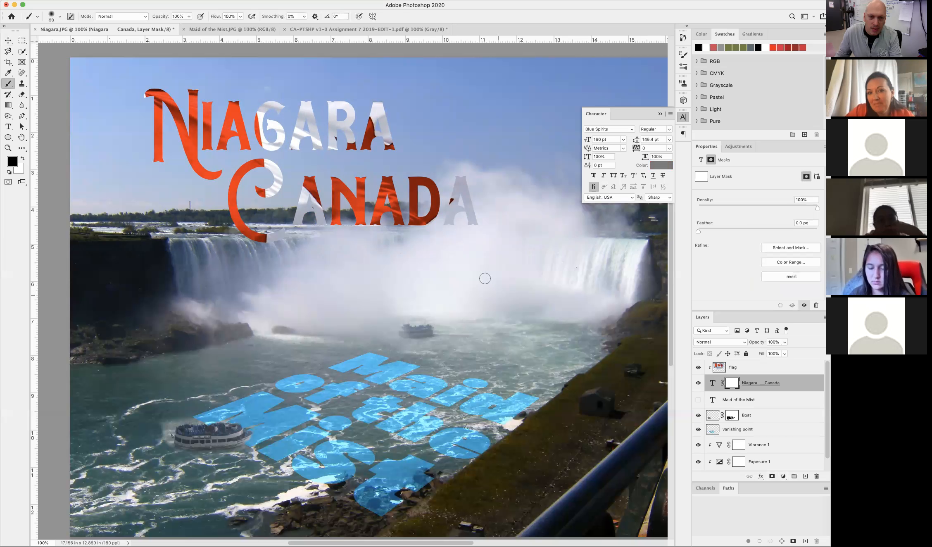
key("bracketright")
key("bracketright")
key("bracketright")
key("bracketright")
key("bracketright")
key("bracketright")
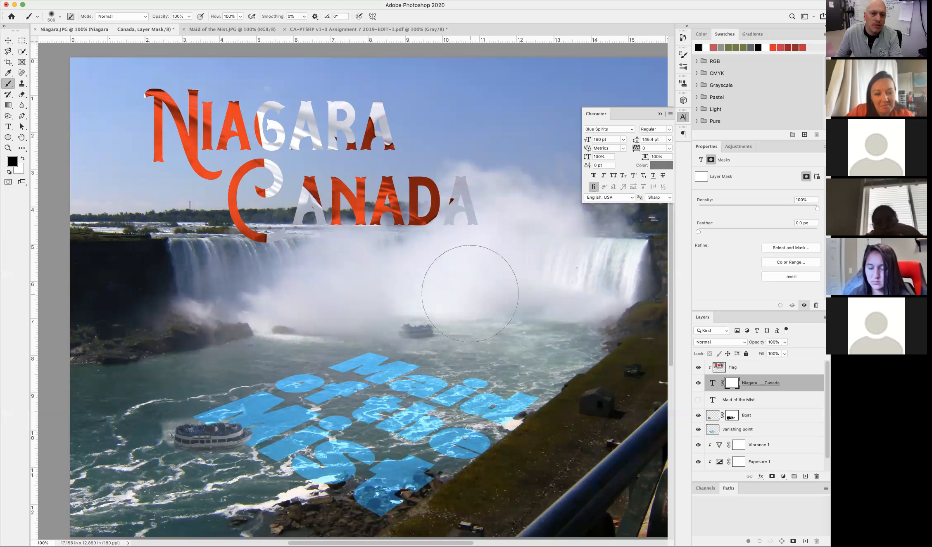
left_click(188, 16)
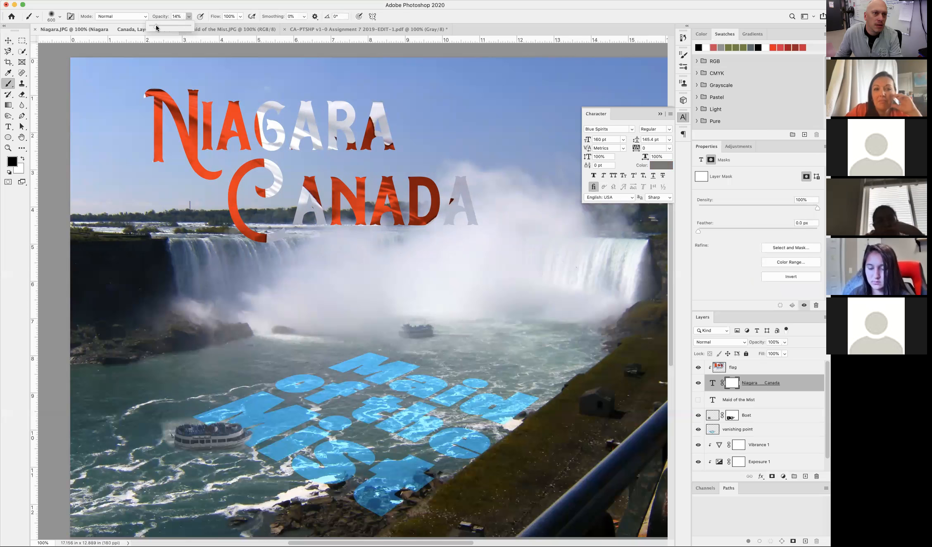
mouse_move(500, 251)
left_mouse_down()
mouse_move(387, 277)
mouse_move(479, 232)
mouse_move(433, 246)
mouse_move(399, 272)
left_mouse_up()
key("bracketleft")
key("bracketleft")
mouse_move(361, 230)
left_mouse_down()
mouse_move(446, 230)
mouse_move(255, 252)
left_mouse_up()
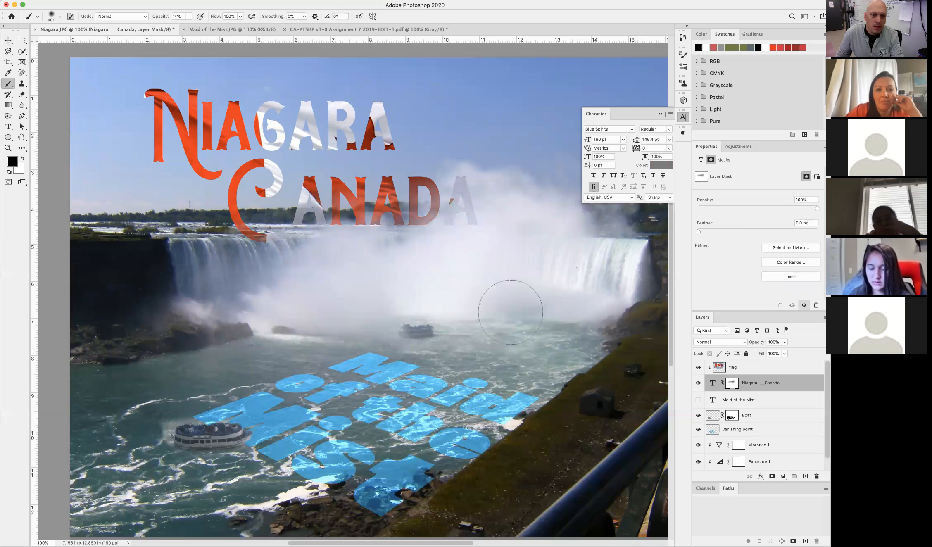
Add a drop shadow to the Niagara Canada text with 39% opacity, 42° angle, 23 px distance, 45% spread and 68 px size.
left_click_drag(24, 42, 54, 38)
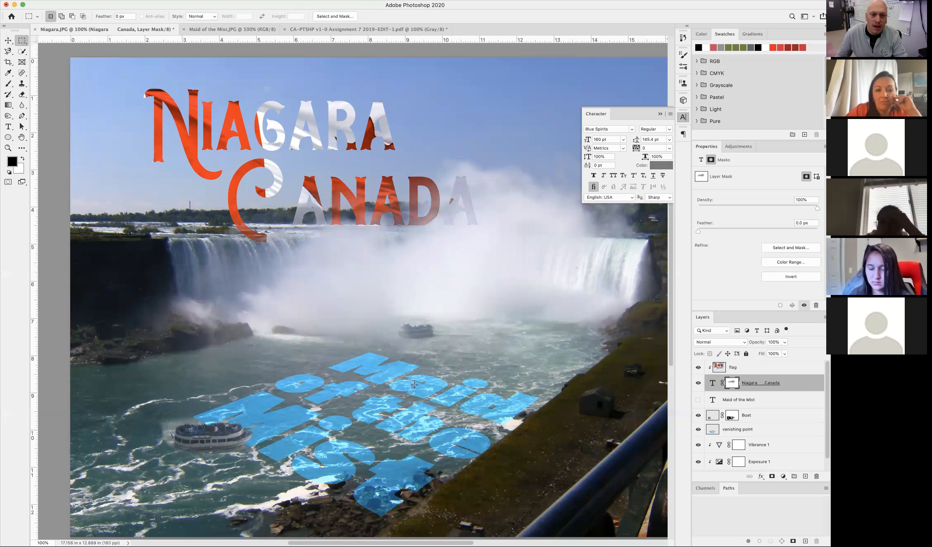
left_click(712, 383)
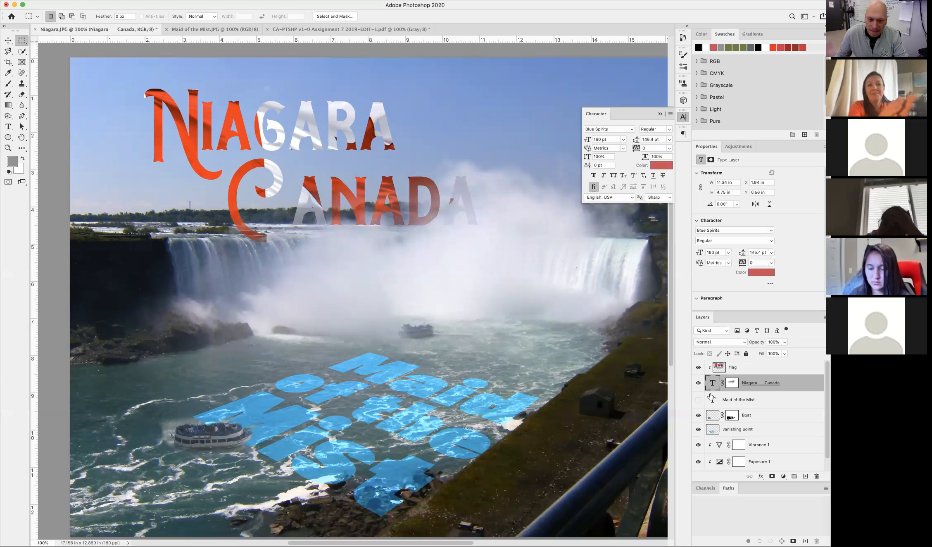
left_click_drag(24, 42, 52, 40)
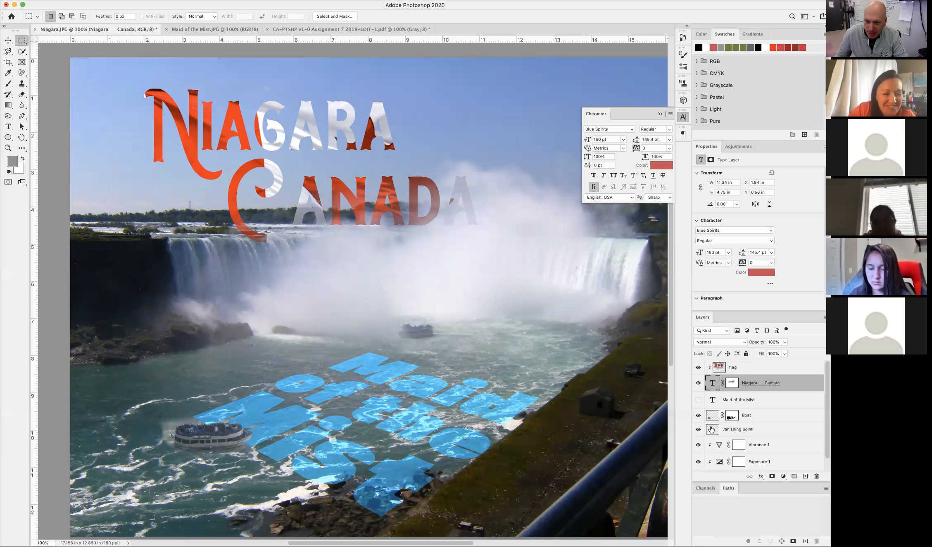
scroll(715, 439, "down", 1)
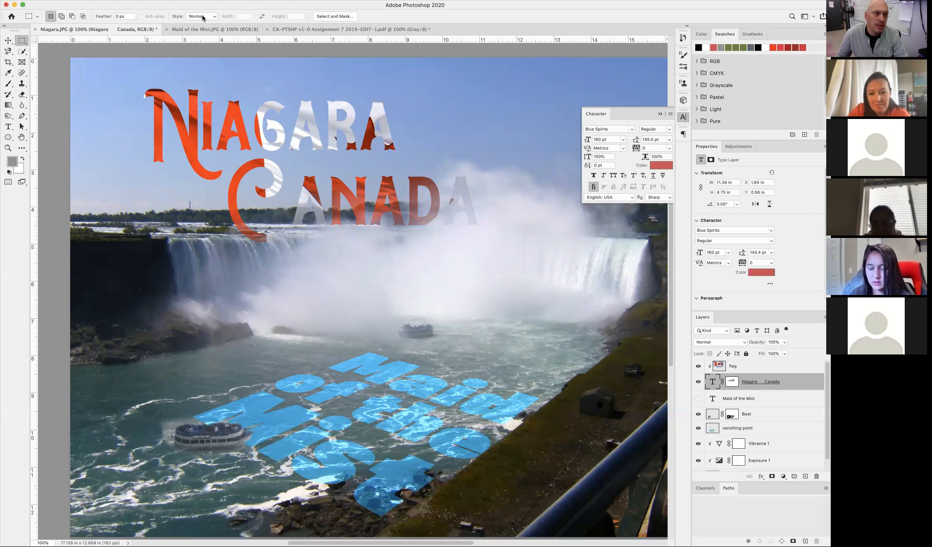
left_click(163, 0)
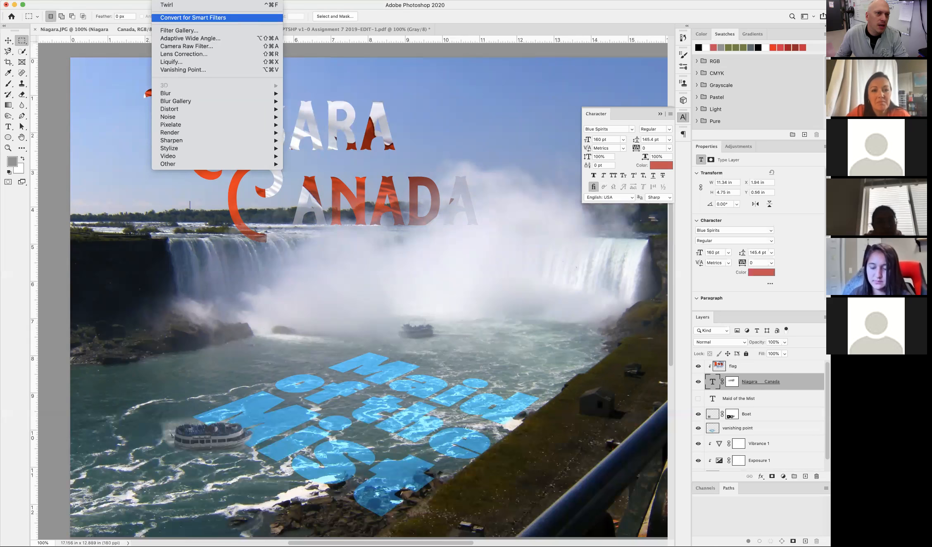
mouse_move(116, 1)
mouse_move(115, 83)
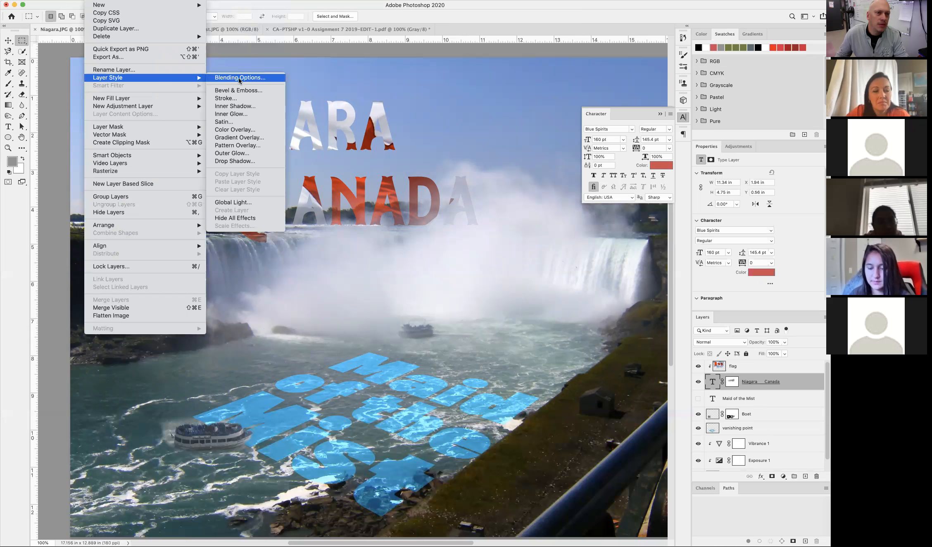
left_click(242, 162)
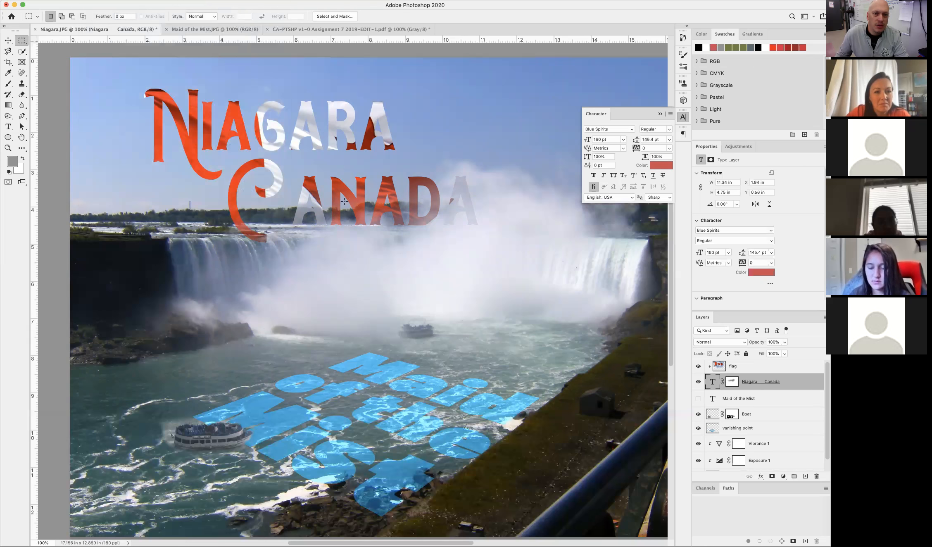
left_click_drag(491, 211, 302, 293)
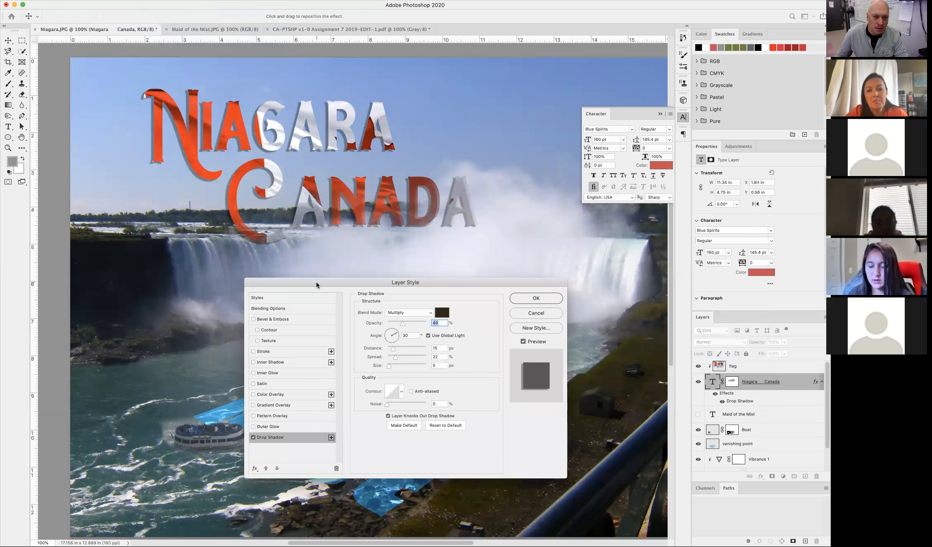
left_click_drag(405, 325, 405, 360)
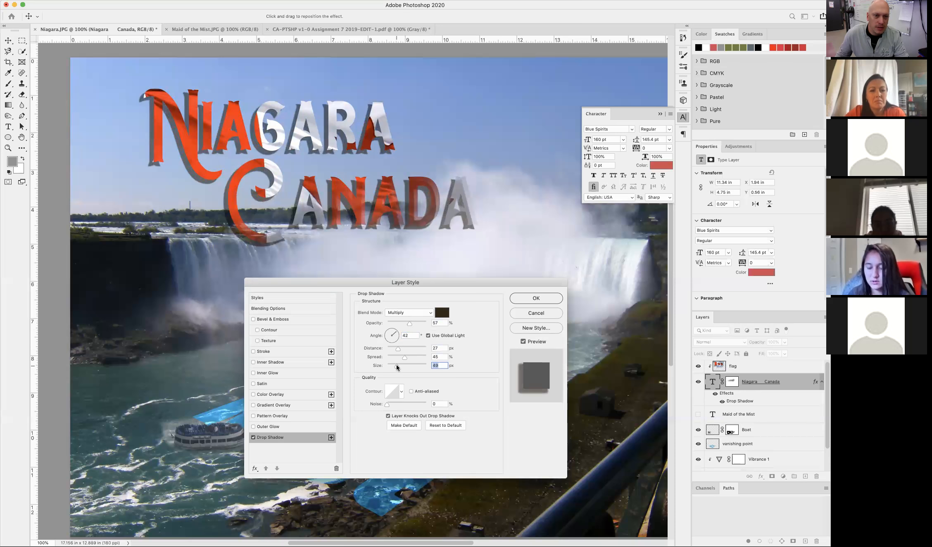
left_click_drag(399, 350, 402, 324)
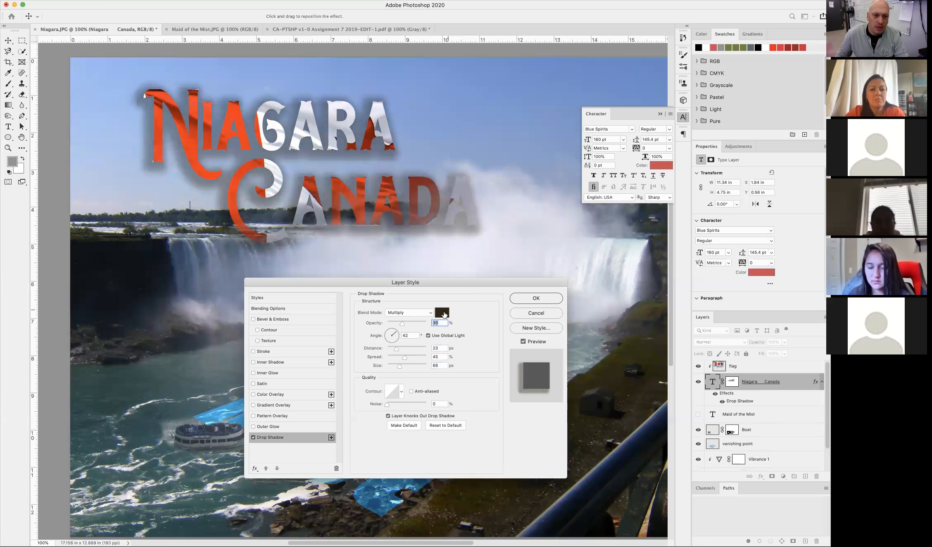
Change the drop shadow color to the muted blue 345671, based on a tone sampled from the photo.
left_click(441, 314)
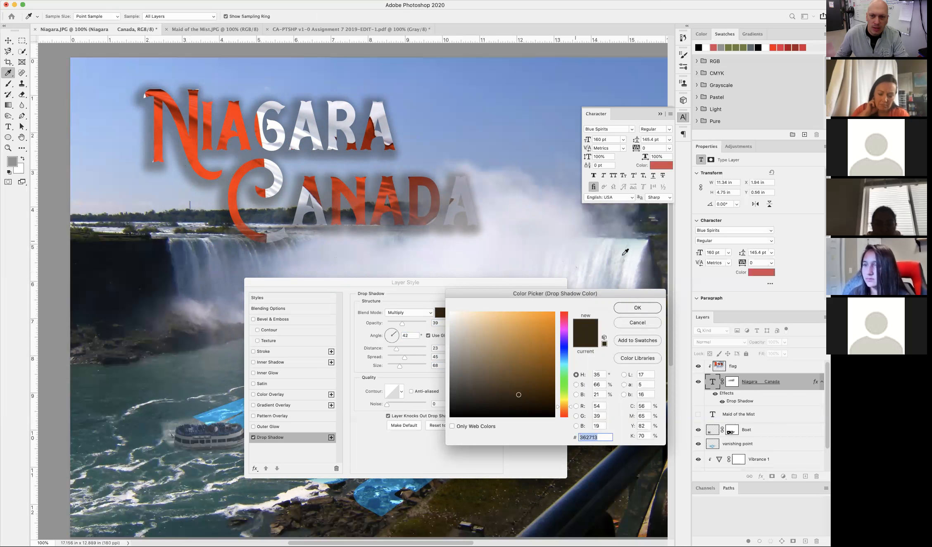
left_click(239, 267)
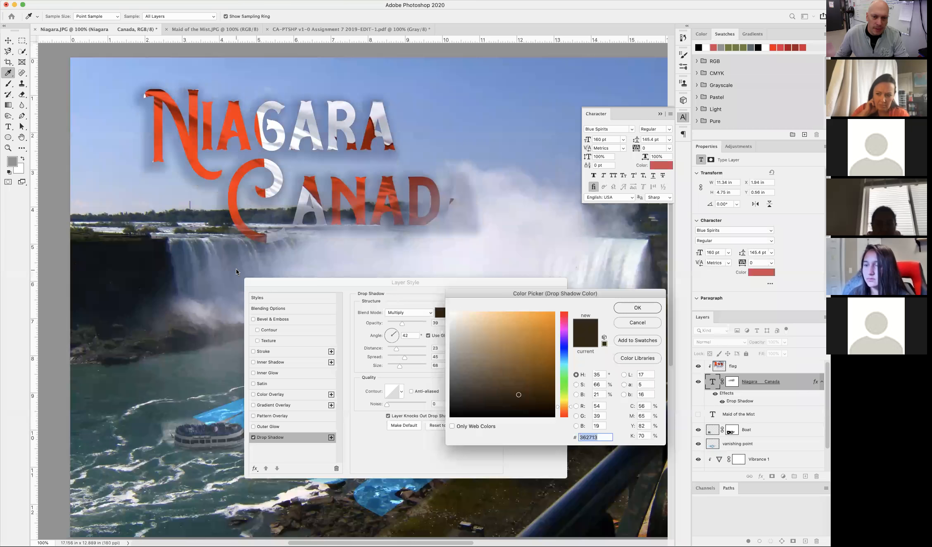
left_click_drag(484, 354, 507, 370)
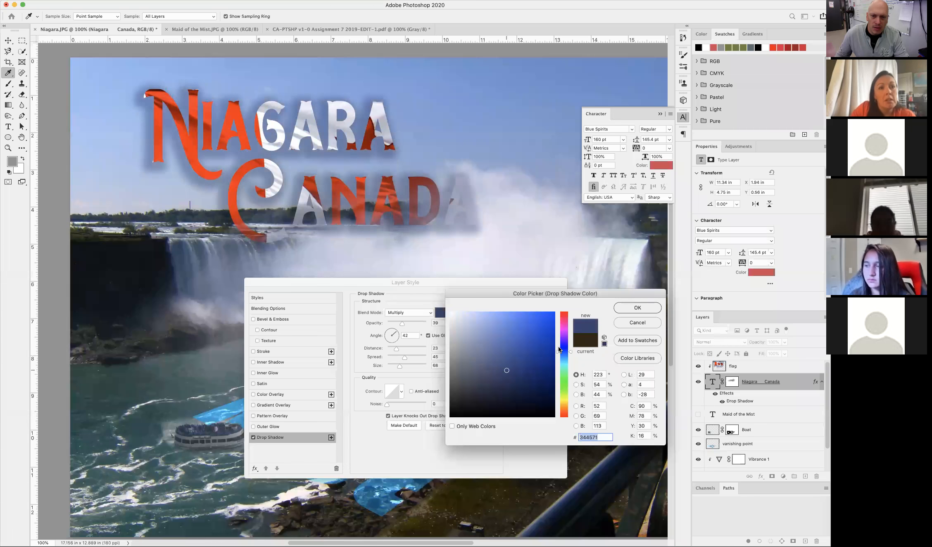
left_click(569, 354)
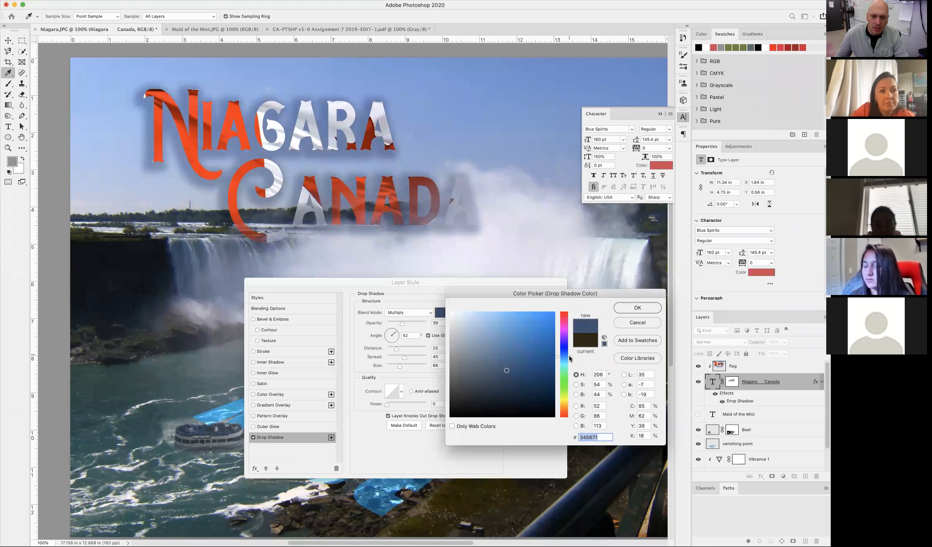
key("Return")
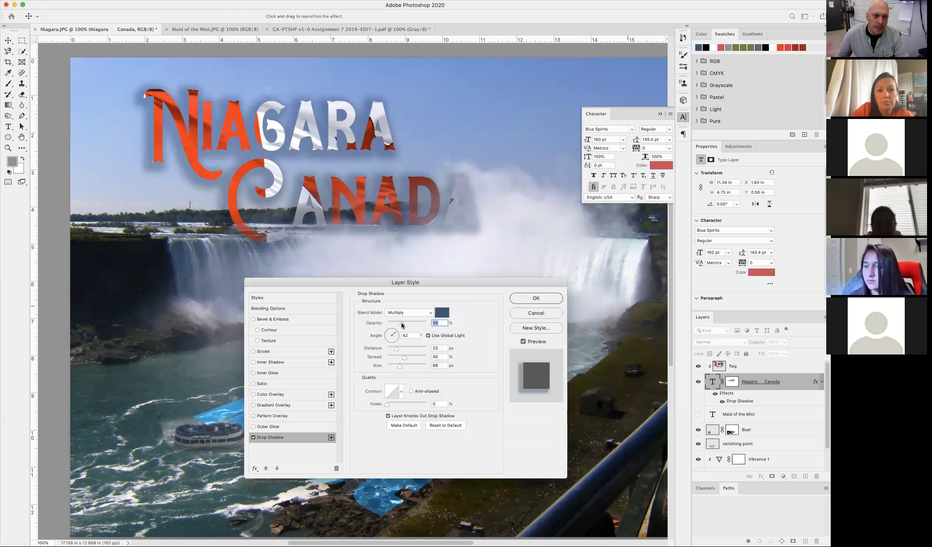
Refine the drop shadow to 48% opacity, 90° angle, 43 px distance, 16% spread and 48 px size.
left_click_drag(393, 338, 409, 351)
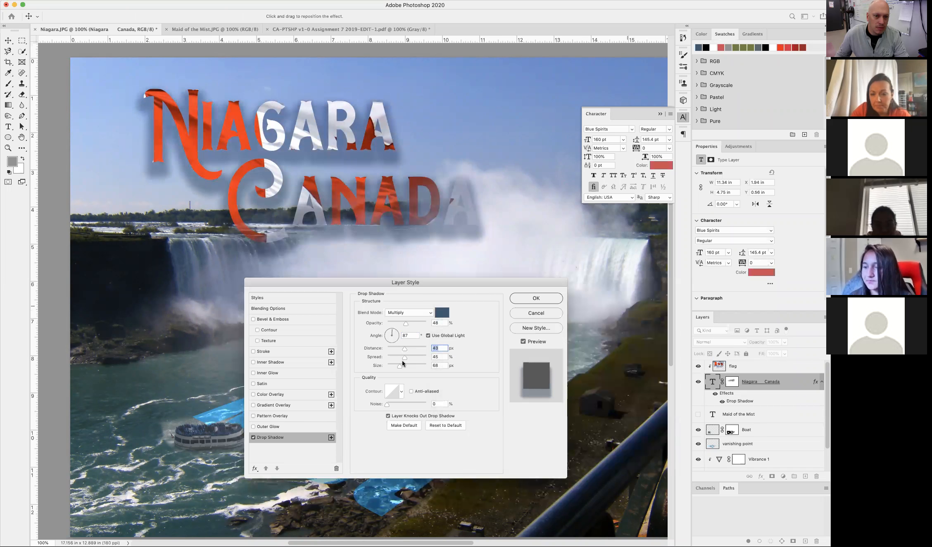
left_click(409, 335)
type("90")
left_click_drag(405, 357, 395, 357)
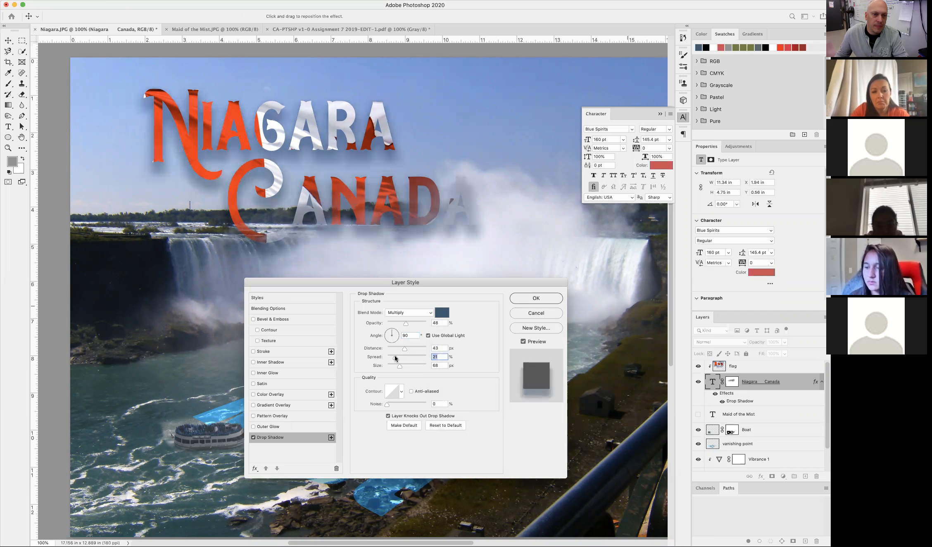
left_click_drag(400, 368, 396, 366)
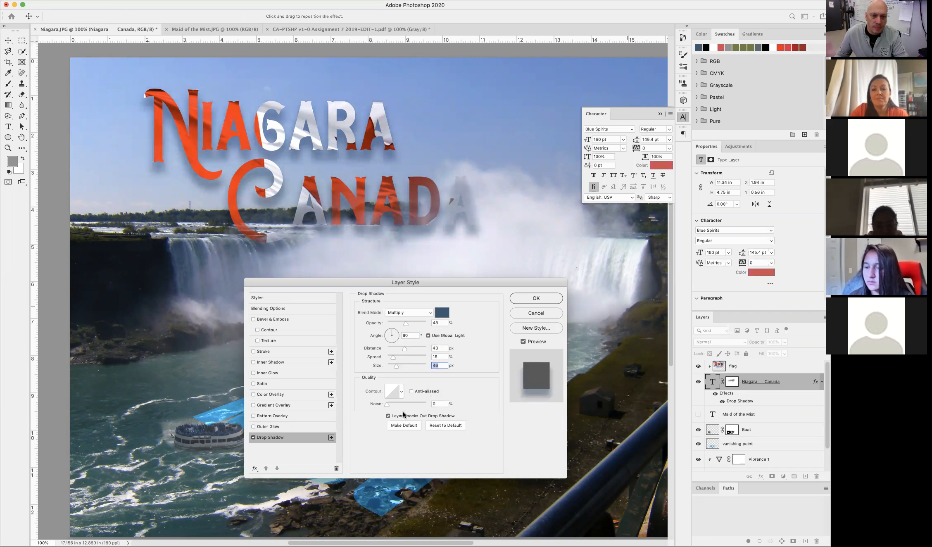
Add a small amount of noise to the drop shadow and apply the layer style.
left_click_drag(387, 404, 414, 406)
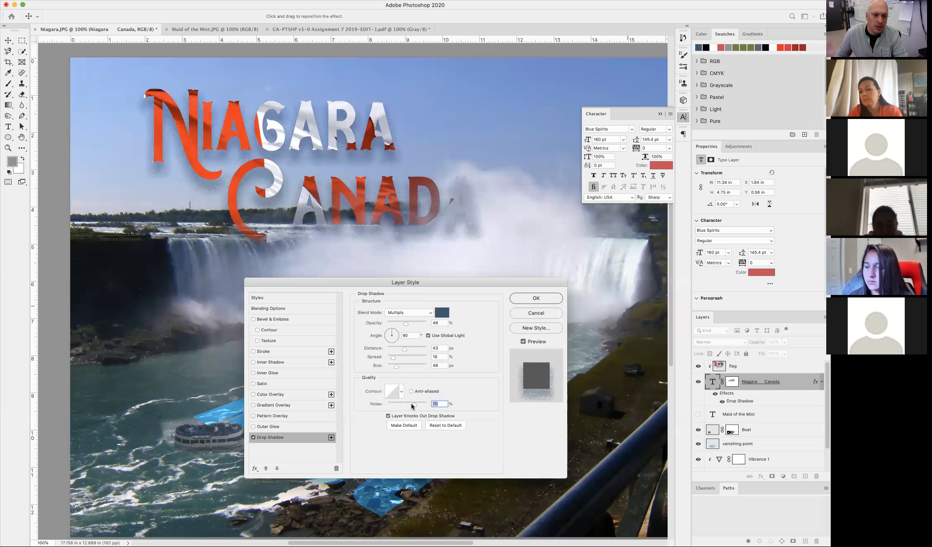
left_click_drag(393, 407, 391, 407)
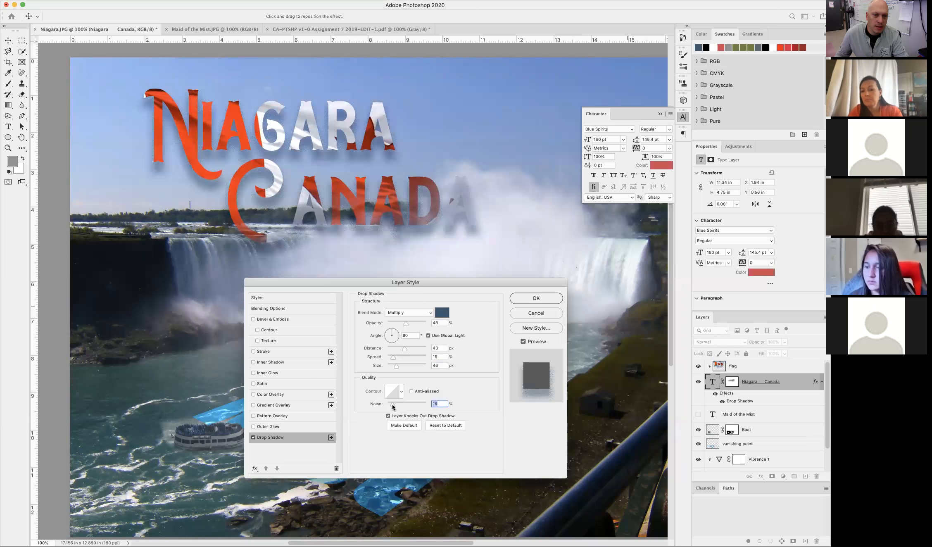
left_click(522, 298)
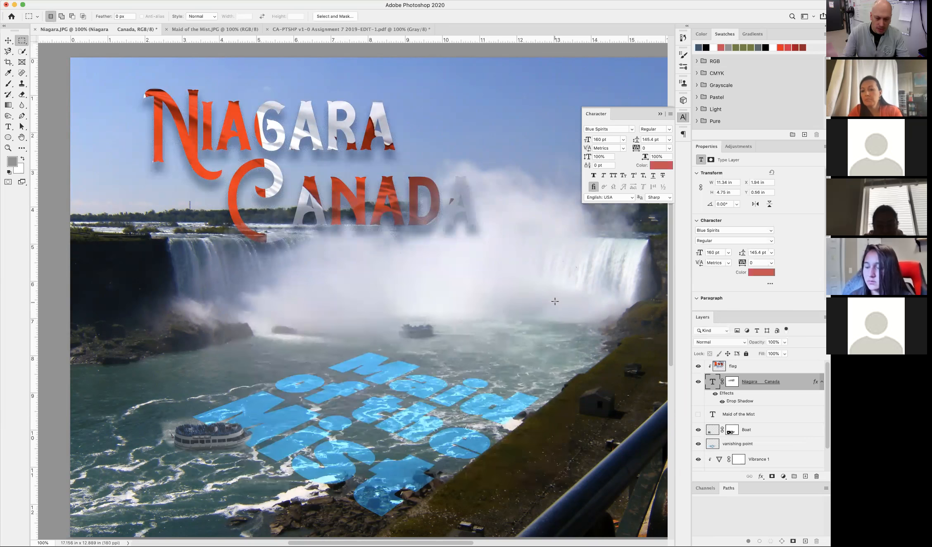
Examine the shadow and mist fade around the CANADA letters up close and in the whole image, and collapse the character settings.
key("super+equal")
key("super+equal")
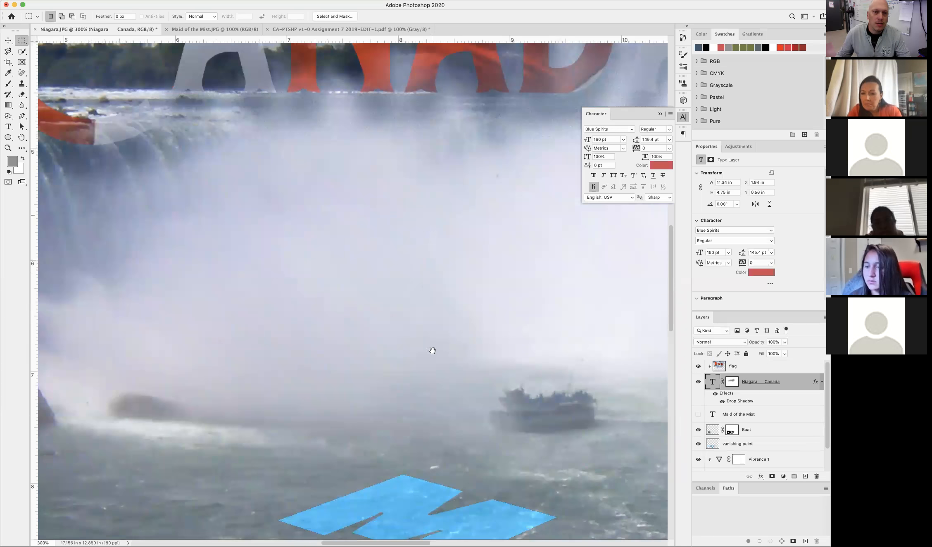
left_click_drag(432, 349, 508, 496)
left_click_drag(222, 344, 437, 276)
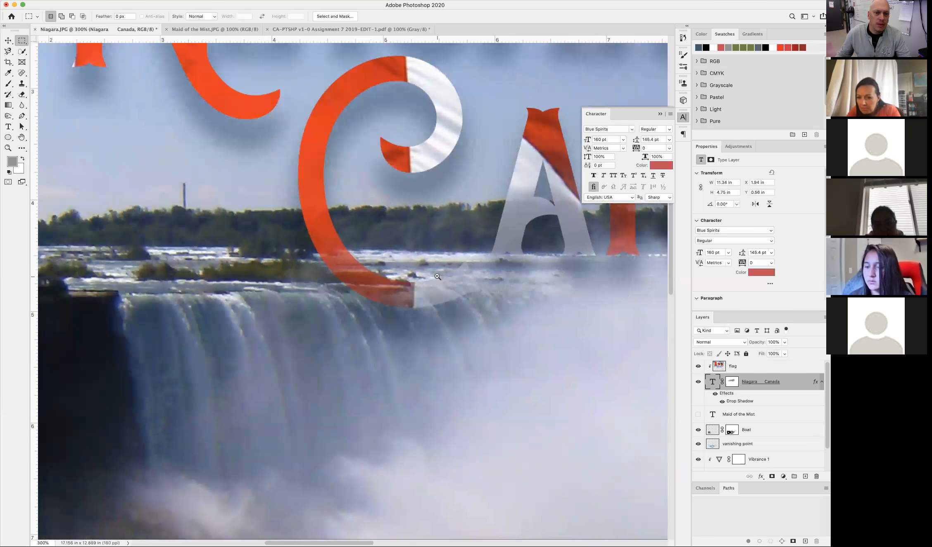
left_click(437, 277, "alt")
left_click(470, 299, "alt")
left_click(471, 299, "alt")
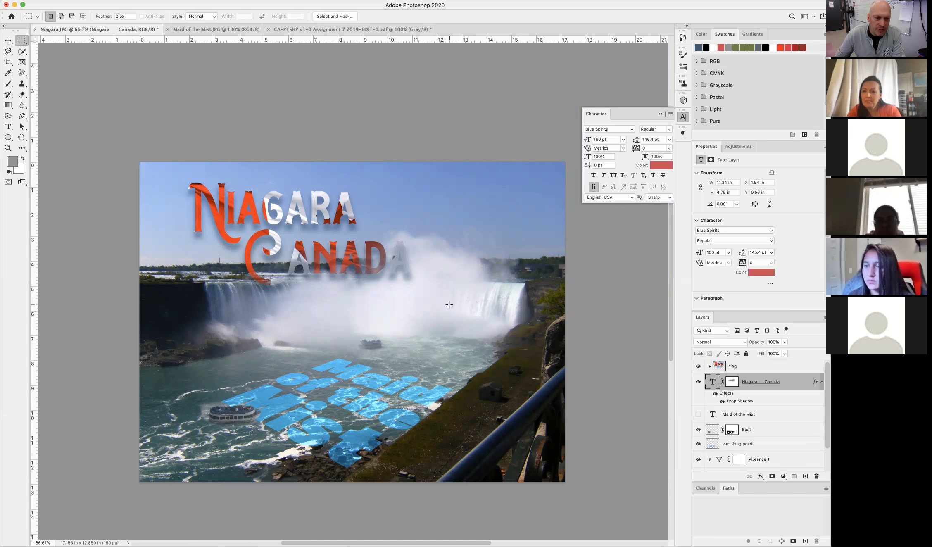
left_click(660, 113)
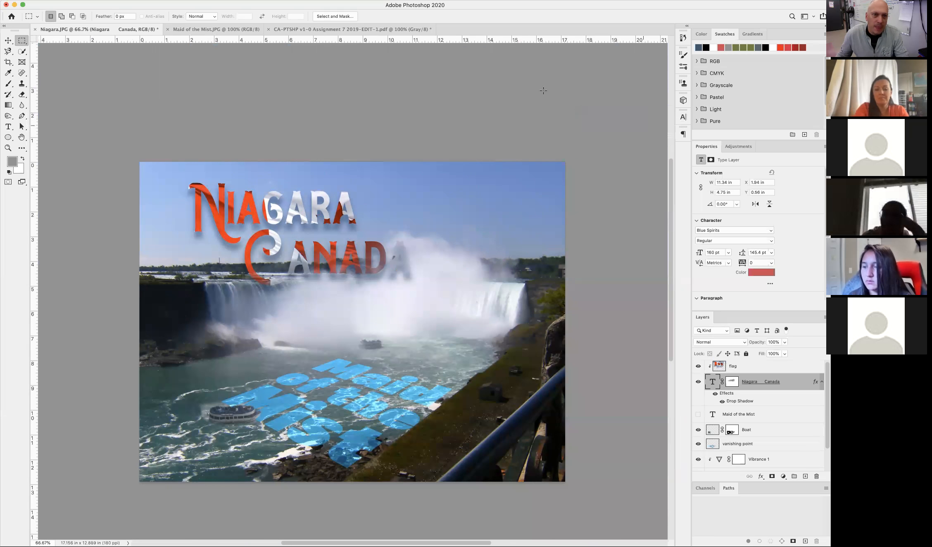
Review the instructions in the Assignment 7 document, and return to the Niagara composite at 100% view.
left_click(326, 28)
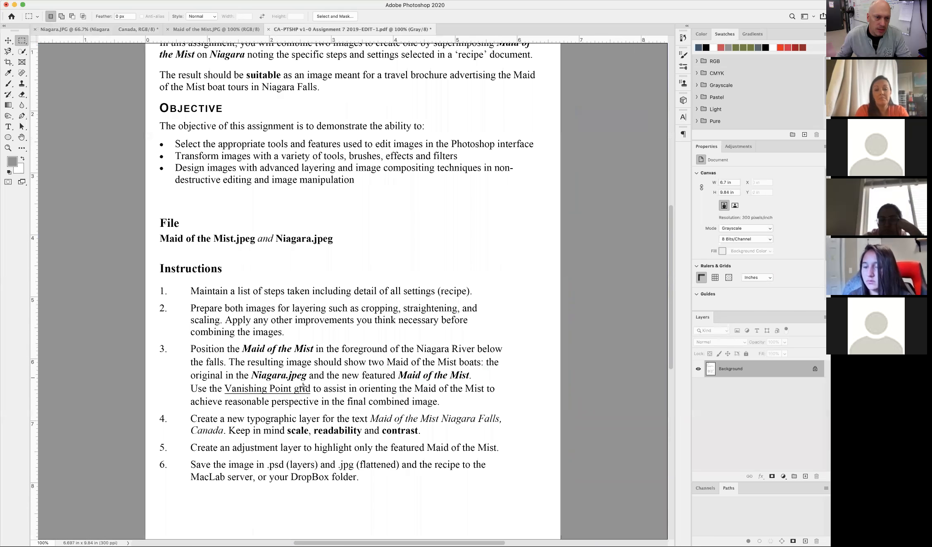
left_click(197, 30)
left_click(119, 30)
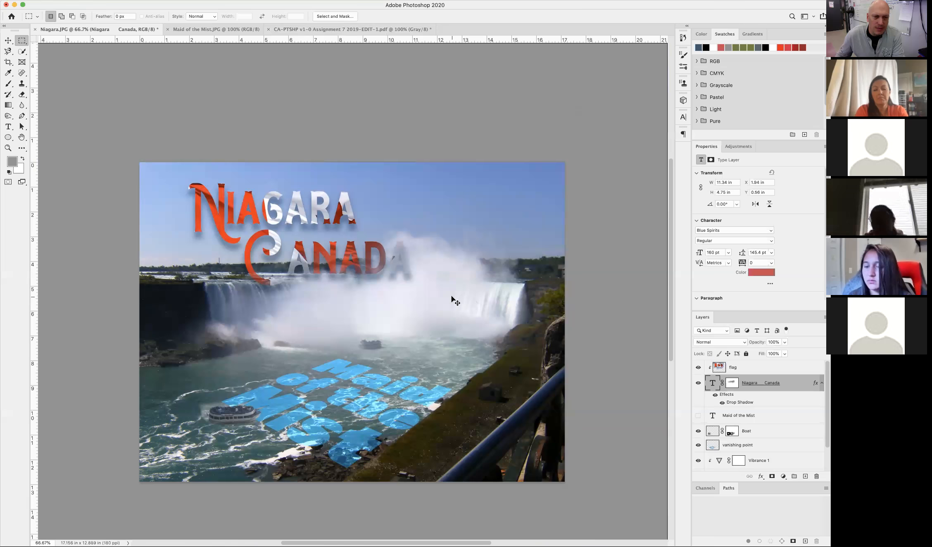
key("super+1")
scroll(433, 378, "down", 3)
scroll(434, 378, "left", 2)
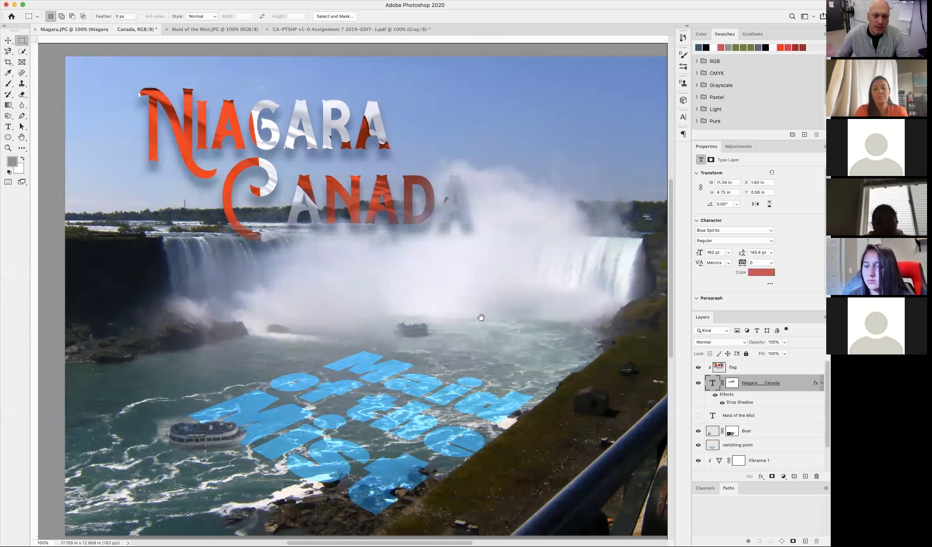